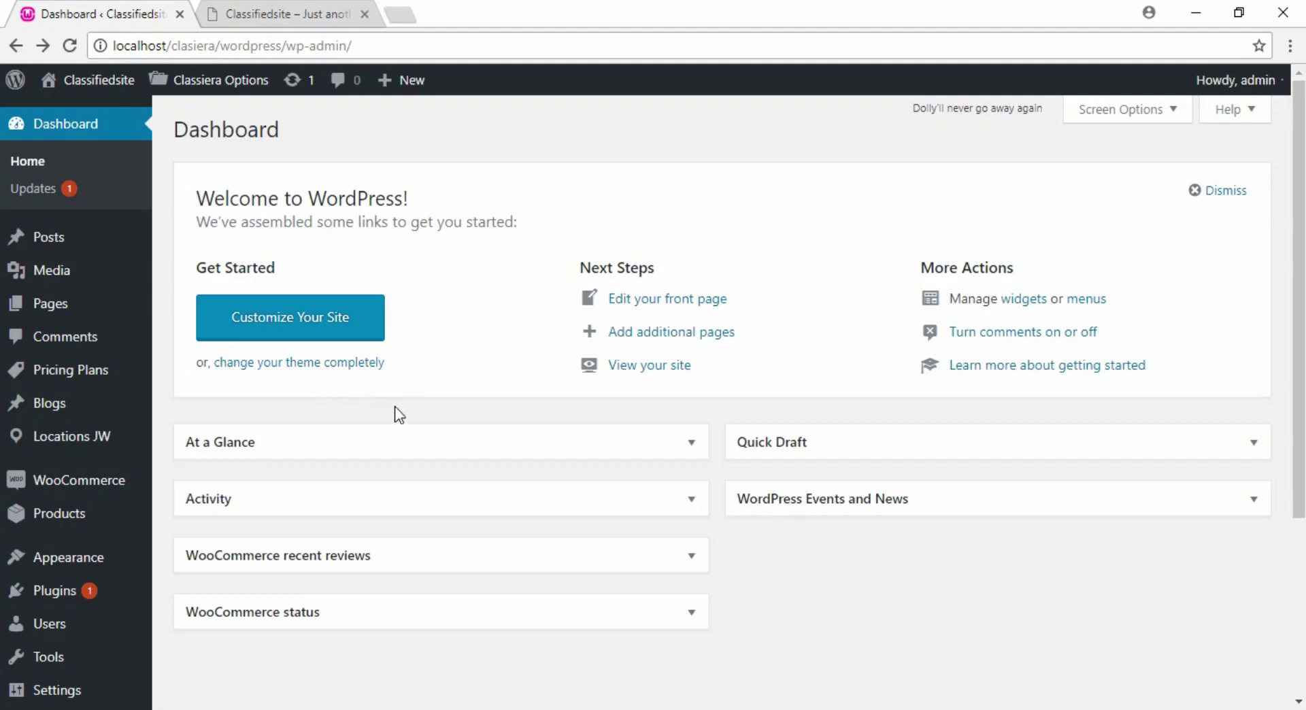
Review the slider at the head of the live Classifiedsite home page.
{"action": "left_click", "coordinate": [246, 14]}
{"action": "scroll", "coordinate": [495, 471], "scroll_direction": "down", "scroll_amount": 1}
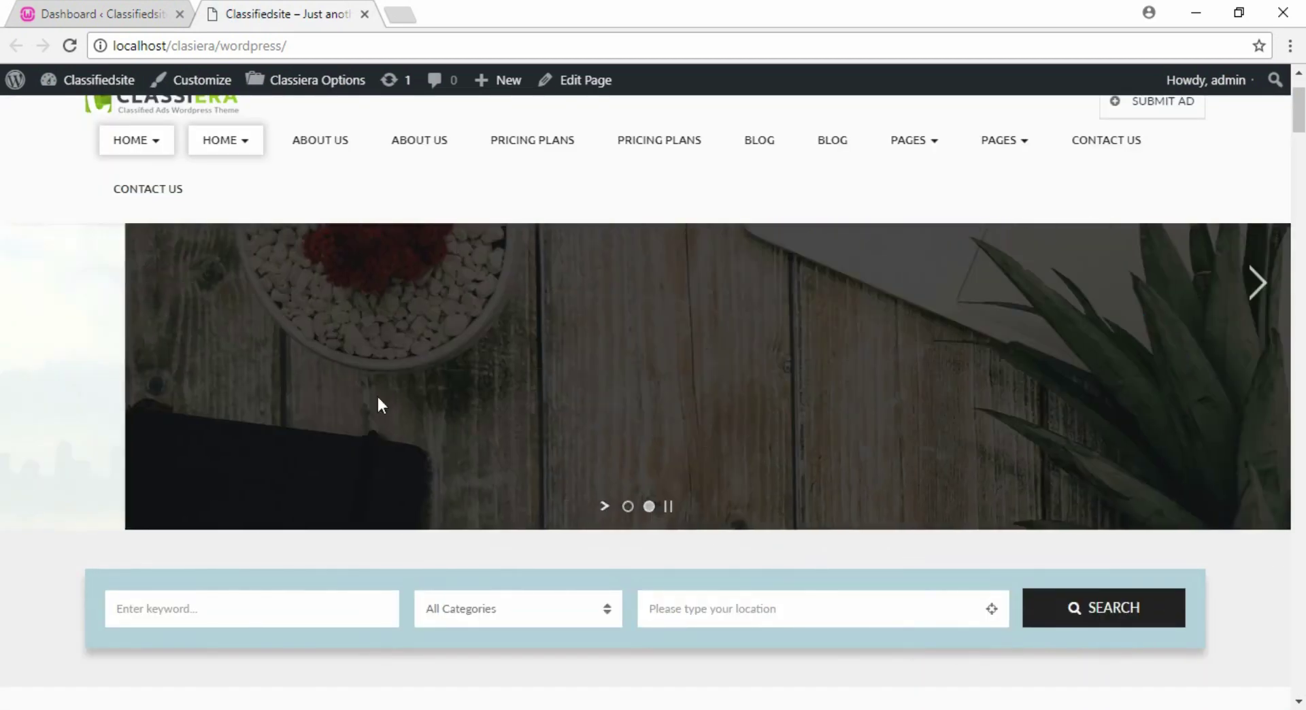
{"action": "scroll", "coordinate": [610, 389], "scroll_direction": "up", "scroll_amount": 1}
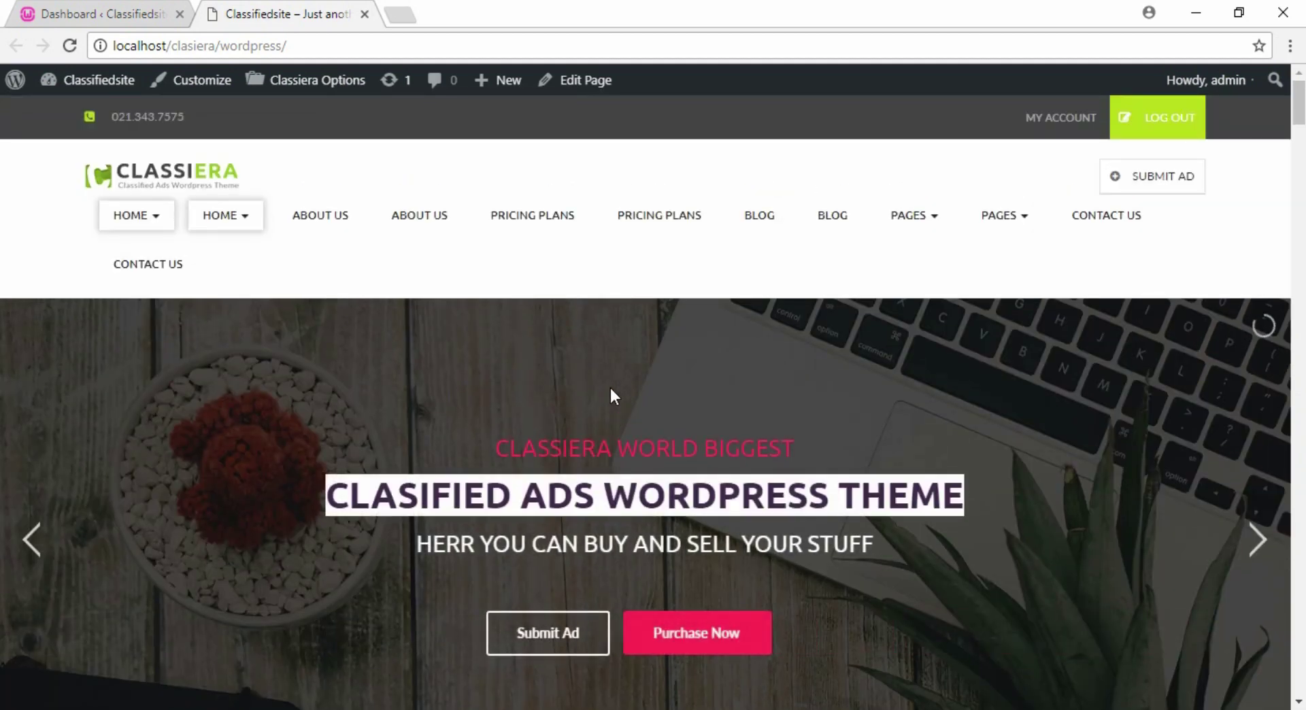
{"action": "scroll", "coordinate": [611, 388], "scroll_direction": "down", "scroll_amount": 5}
{"action": "scroll", "coordinate": [560, 386], "scroll_direction": "up", "scroll_amount": 5}
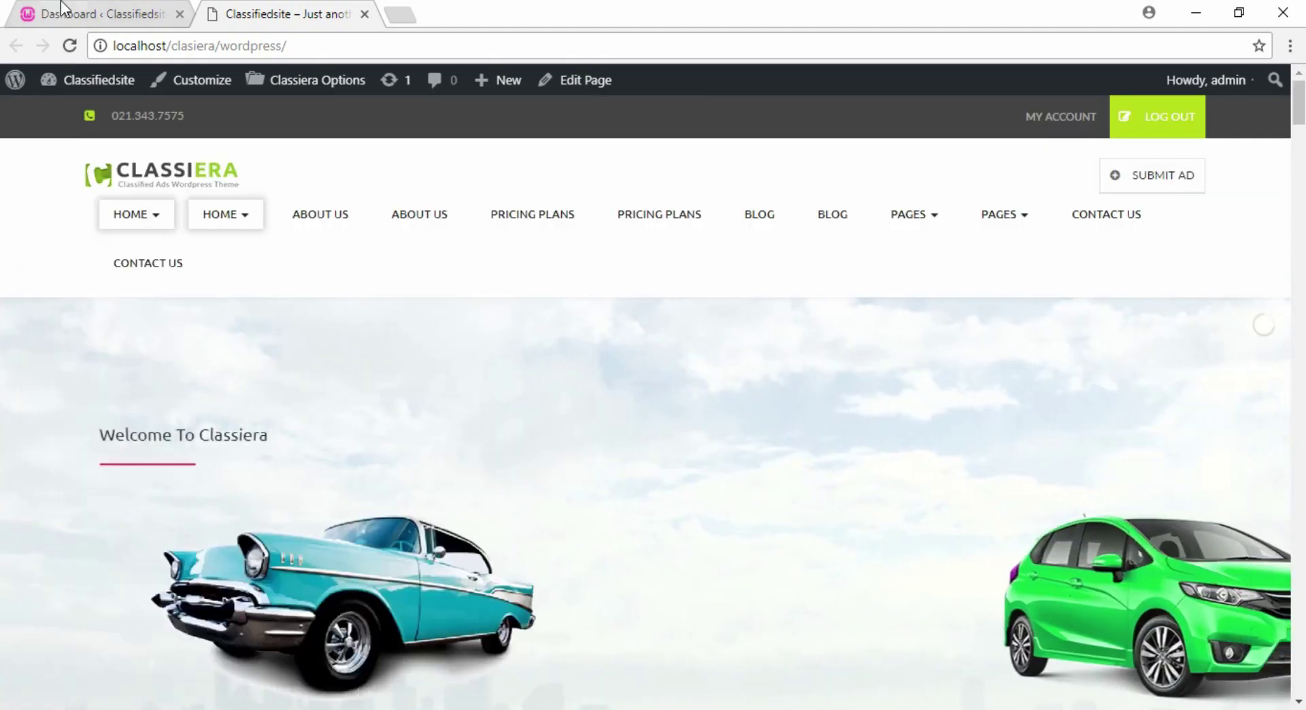
Open the lilac slider for editing from LayerSlider WP's list of all sliders in the site dashboard.
{"action": "left_click", "coordinate": [61, 3]}
{"action": "mouse_move", "coordinate": [62, 596]}
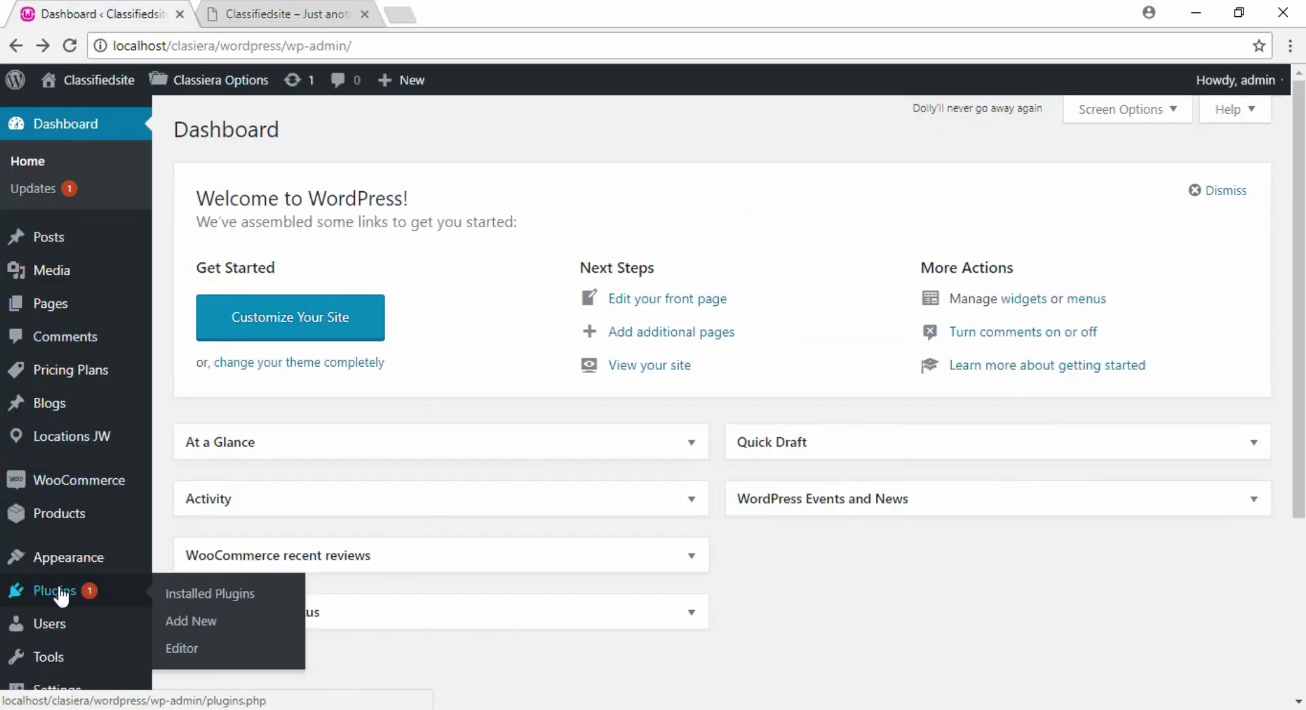
{"action": "scroll", "coordinate": [62, 596], "scroll_direction": "down", "scroll_amount": 3}
{"action": "mouse_move", "coordinate": [105, 533]}
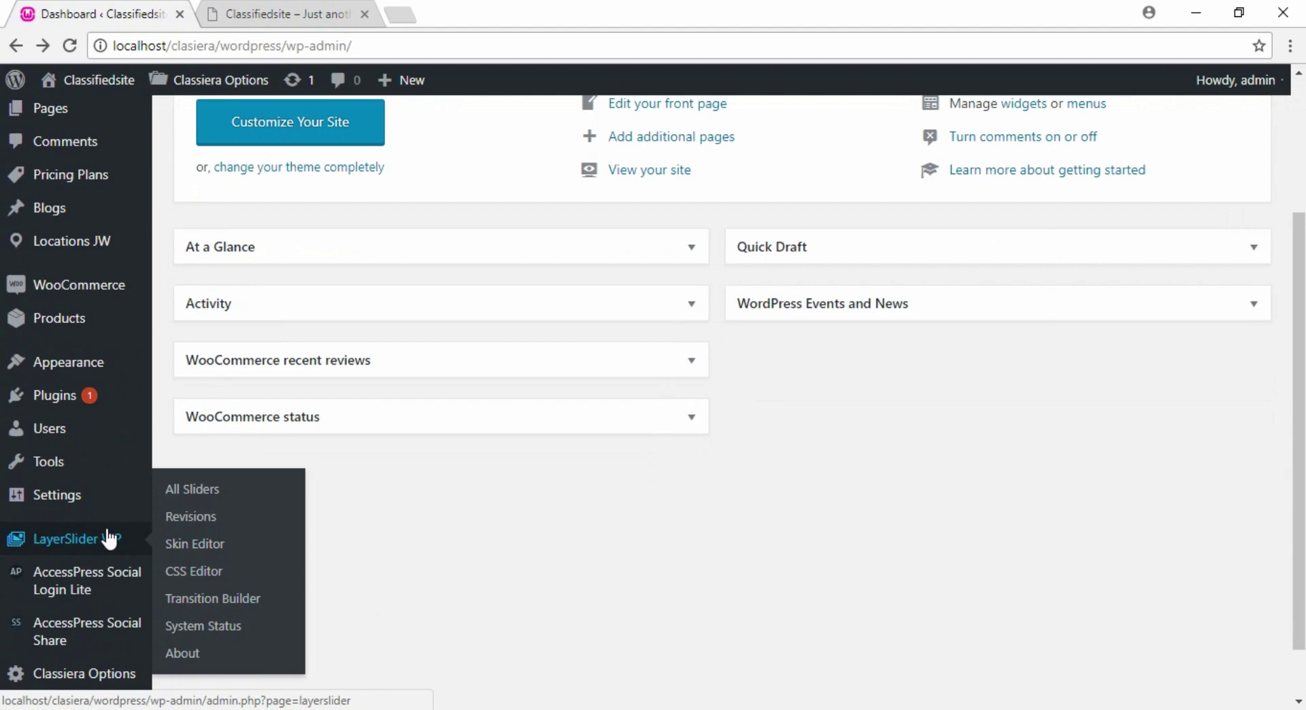
{"action": "left_click", "coordinate": [198, 488]}
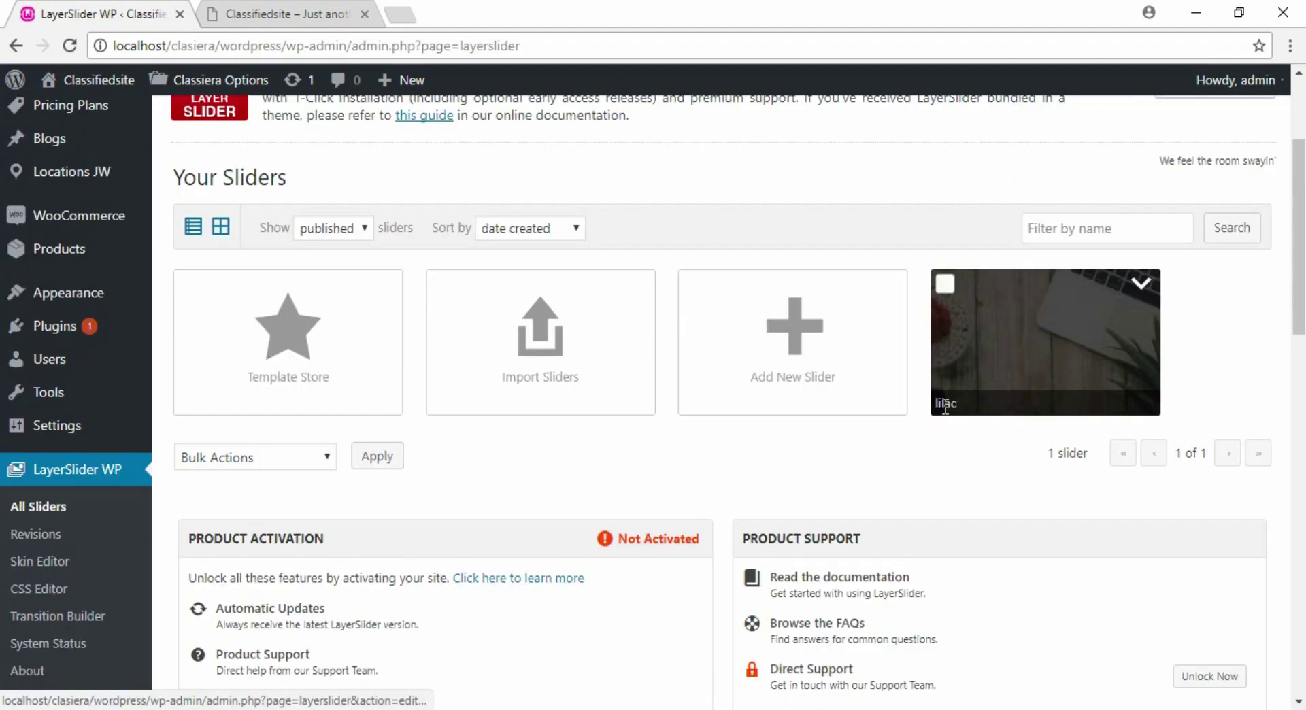
{"action": "left_click", "coordinate": [1030, 340]}
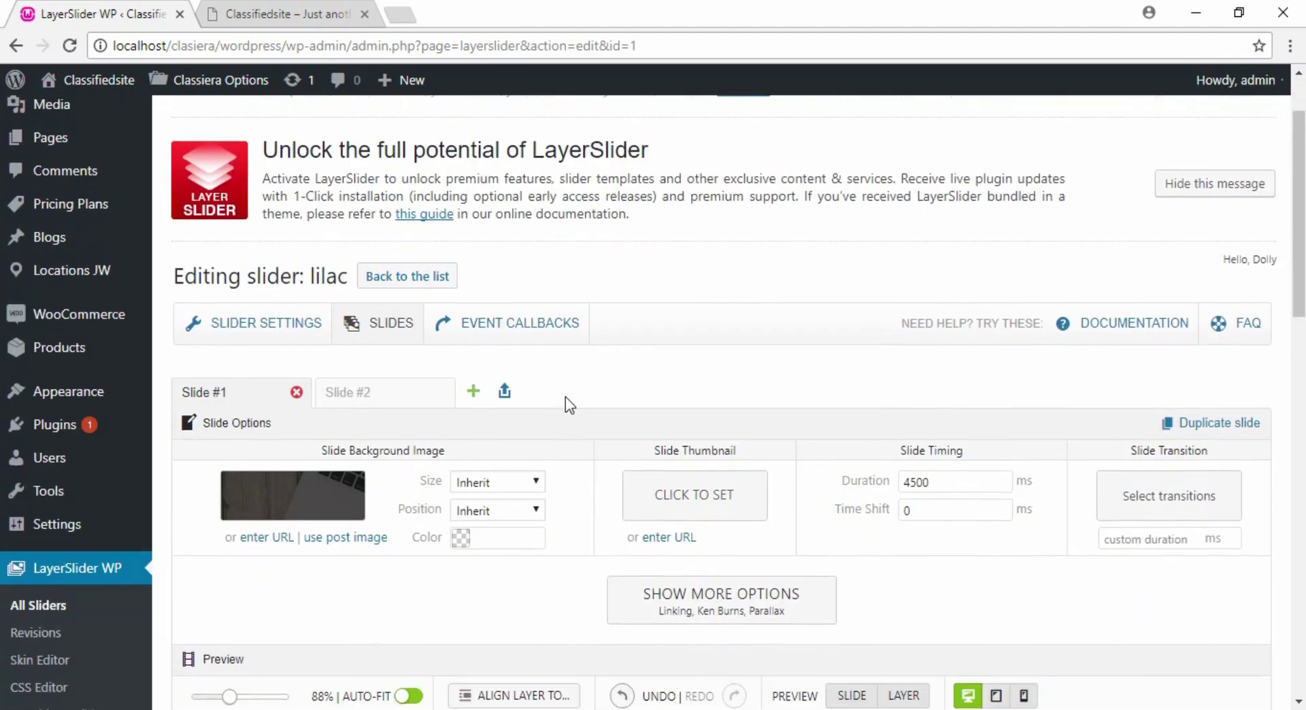
Watch the slides play on the live home page and return to the lilac slider editor.
{"action": "left_click", "coordinate": [286, 14]}
{"action": "scroll", "coordinate": [531, 510], "scroll_direction": "down", "scroll_amount": 1}
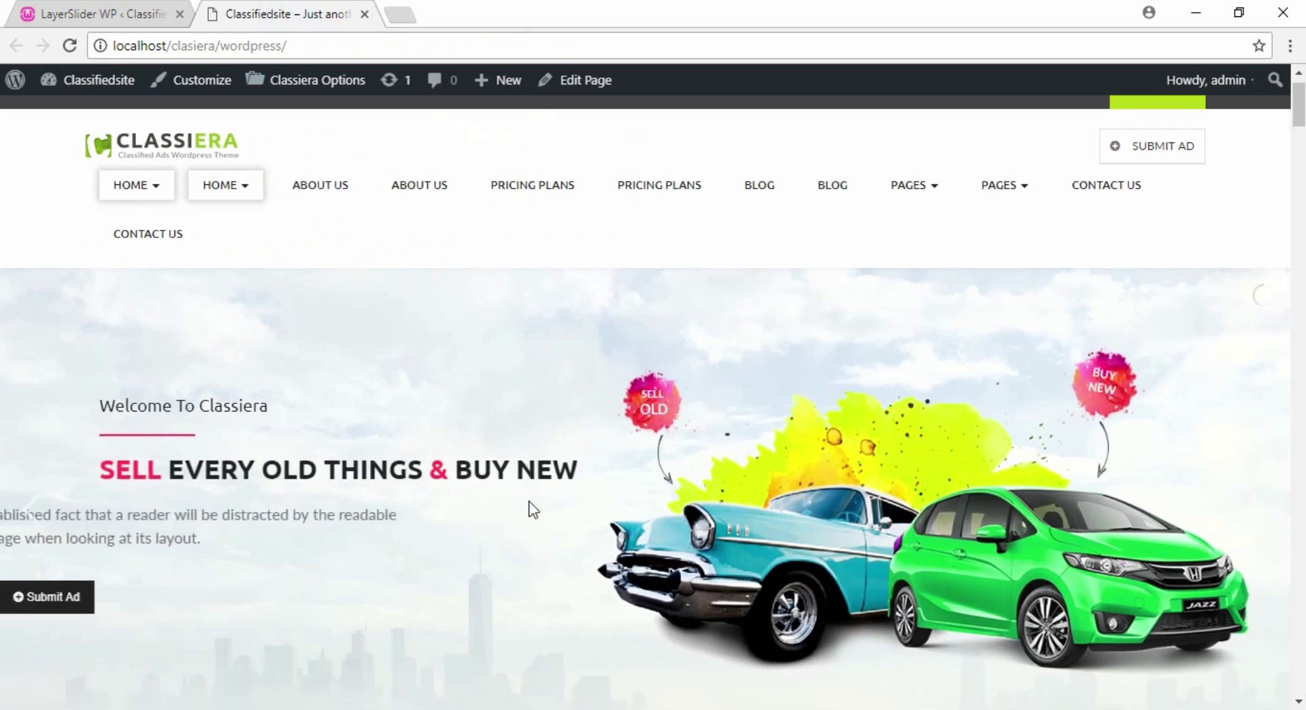
{"action": "scroll", "coordinate": [545, 426], "scroll_direction": "up", "scroll_amount": 1}
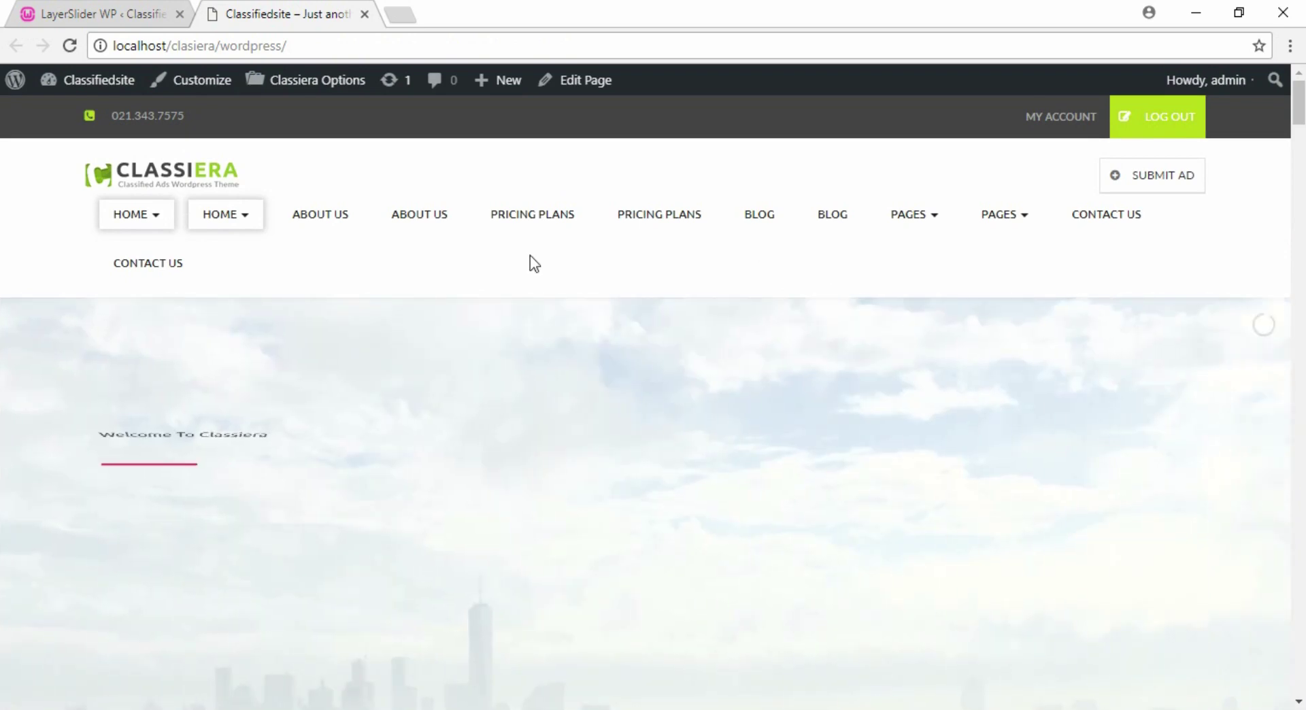
{"action": "left_click", "coordinate": [129, 15]}
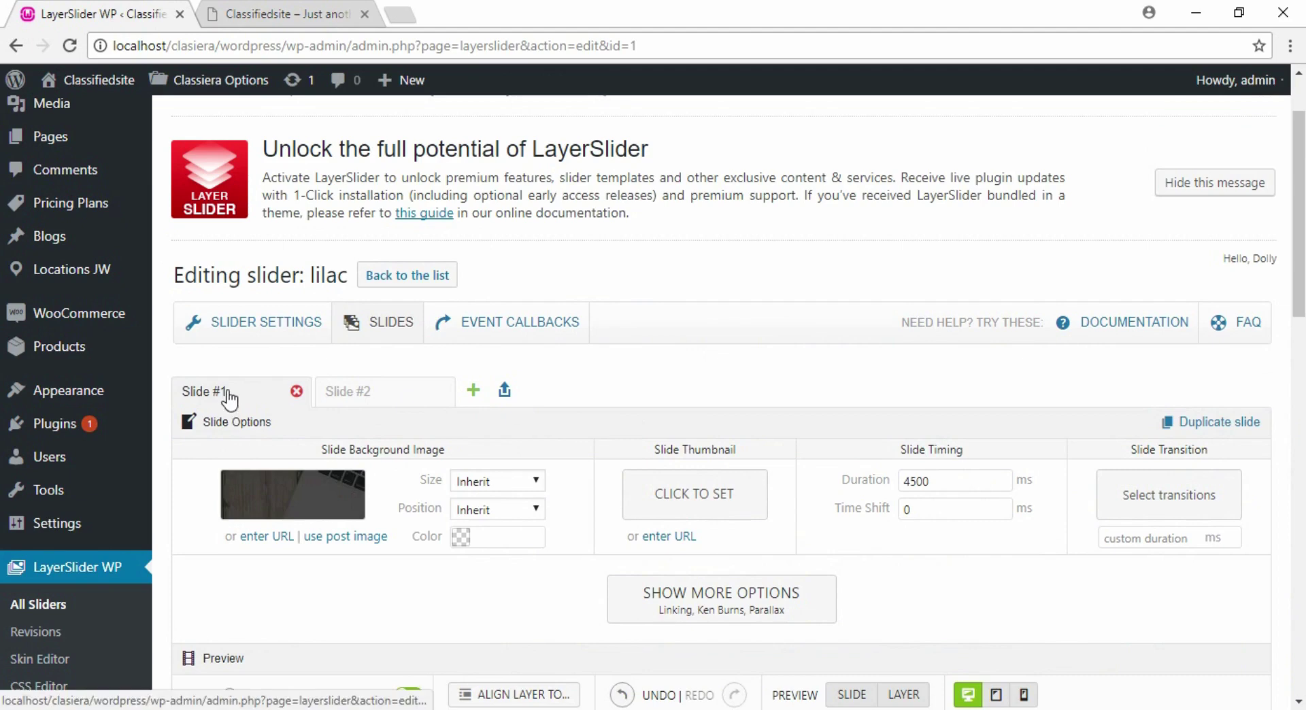
Examine Slide #1's layer preview and the Slide #2 thumbnail in the slider editor.
{"action": "scroll", "coordinate": [354, 395], "scroll_direction": "down", "scroll_amount": 1}
{"action": "mouse_move", "coordinate": [383, 303]}
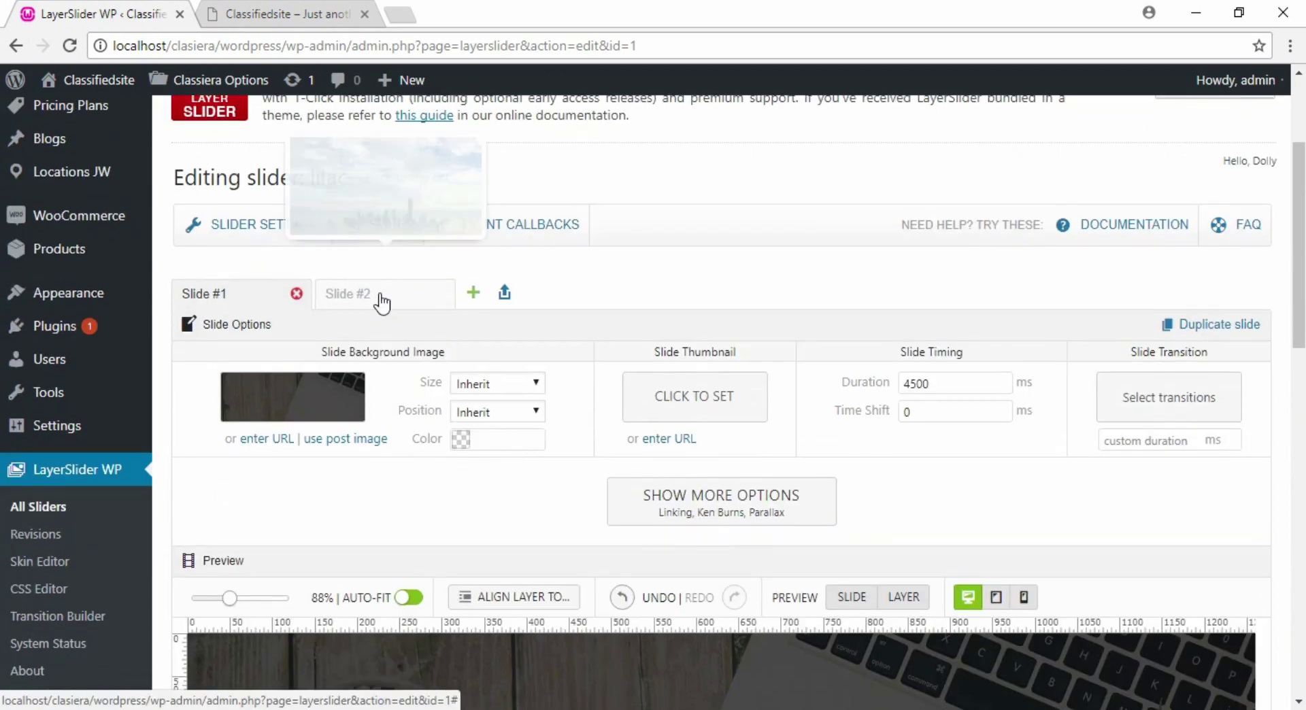
{"action": "scroll", "coordinate": [379, 300], "scroll_direction": "down", "scroll_amount": 3}
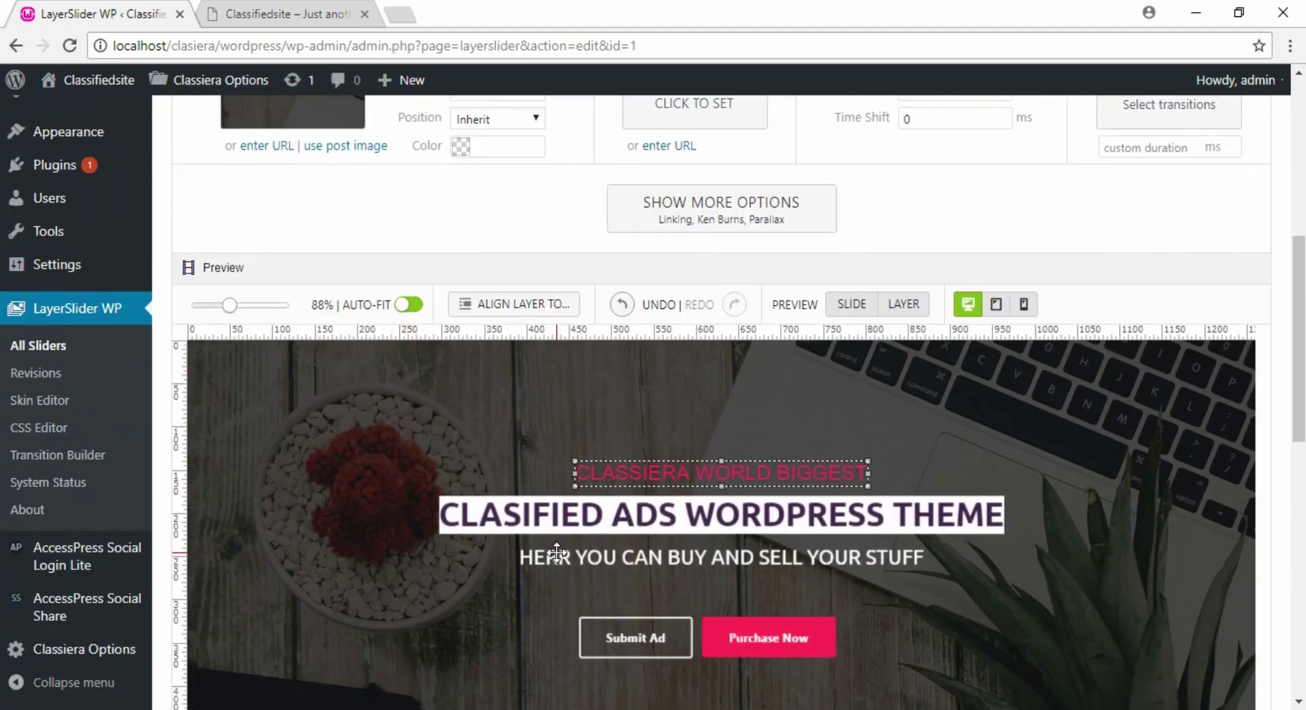
{"action": "scroll", "coordinate": [426, 486], "scroll_direction": "up", "scroll_amount": 3}
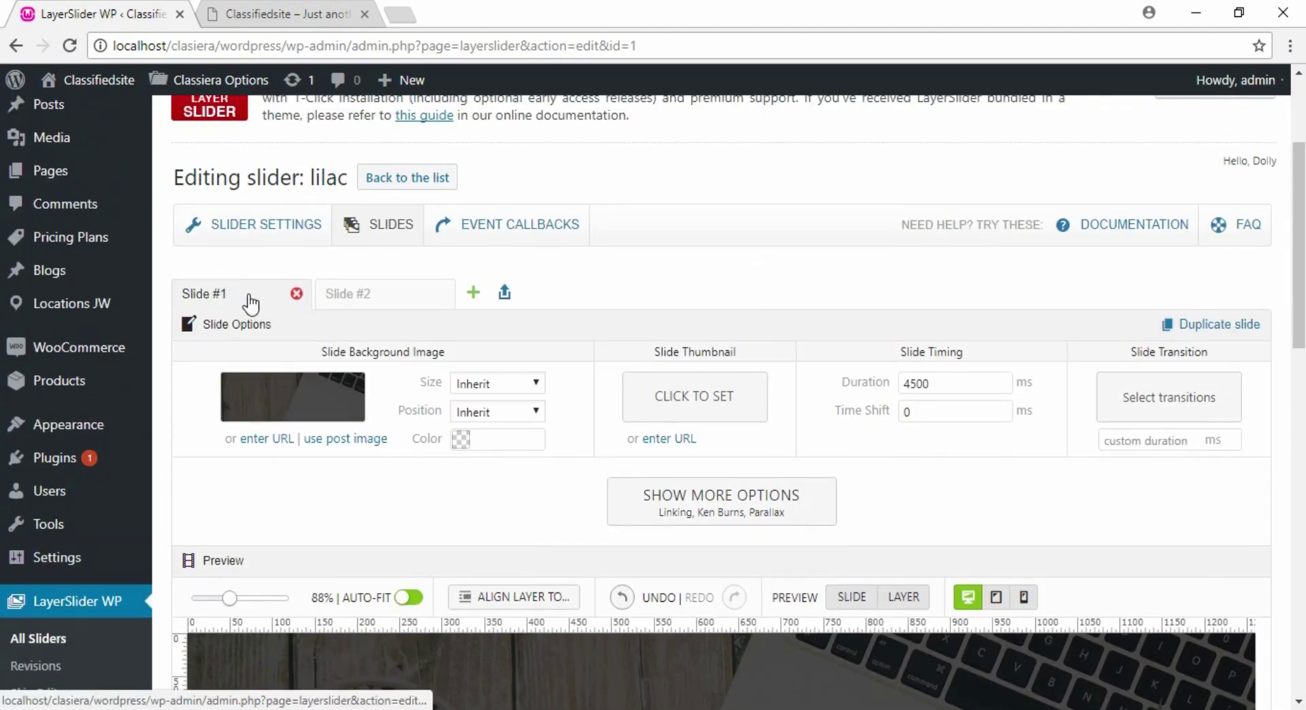
Open Slide #2 and examine its slide options and layer preview.
{"action": "left_click", "coordinate": [374, 300]}
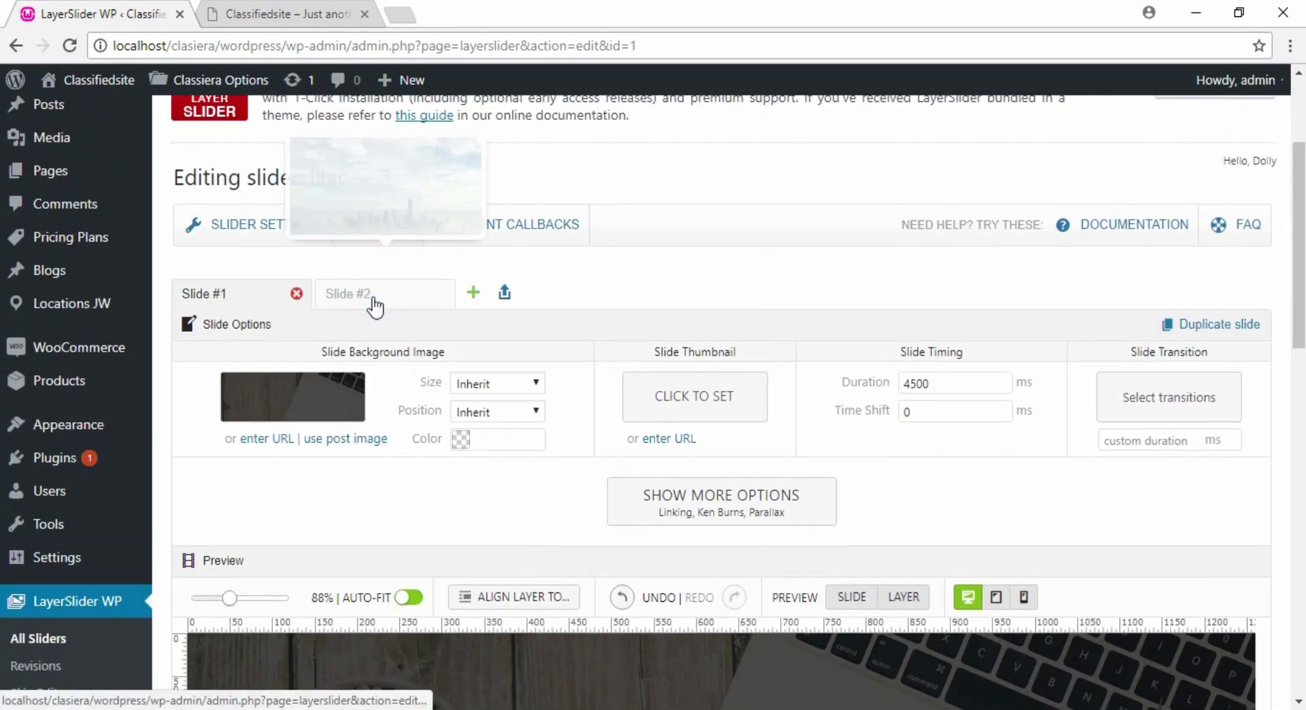
{"action": "scroll", "coordinate": [481, 443], "scroll_direction": "down", "scroll_amount": 4}
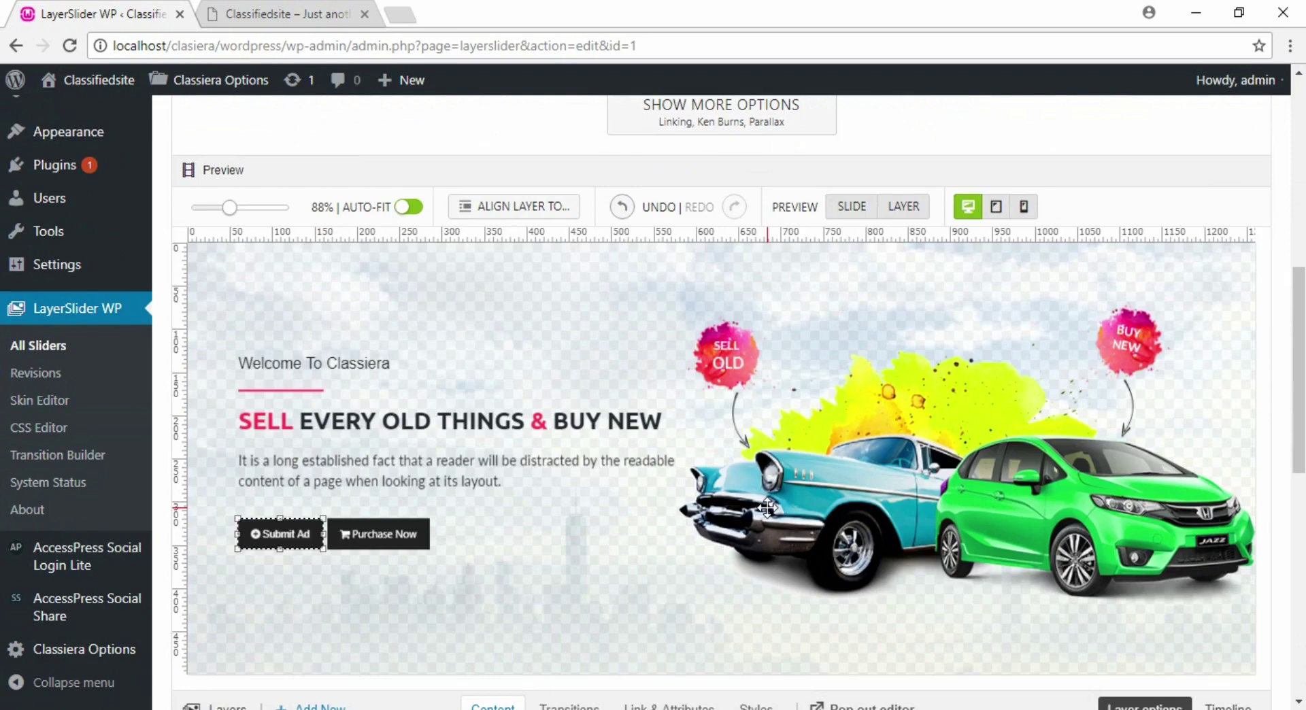
{"action": "scroll", "coordinate": [408, 466], "scroll_direction": "up", "scroll_amount": 5}
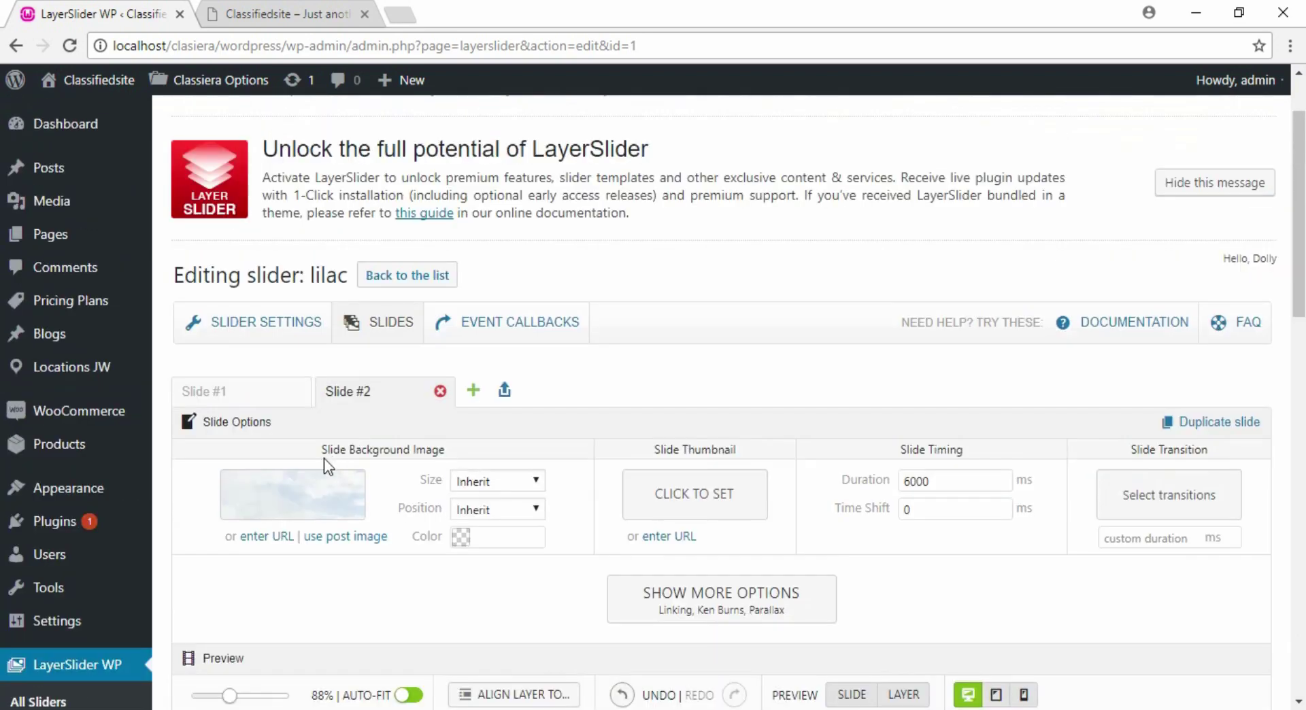
{"action": "scroll", "coordinate": [324, 458], "scroll_direction": "down", "scroll_amount": 6}
{"action": "scroll", "coordinate": [273, 357], "scroll_direction": "up", "scroll_amount": 4}
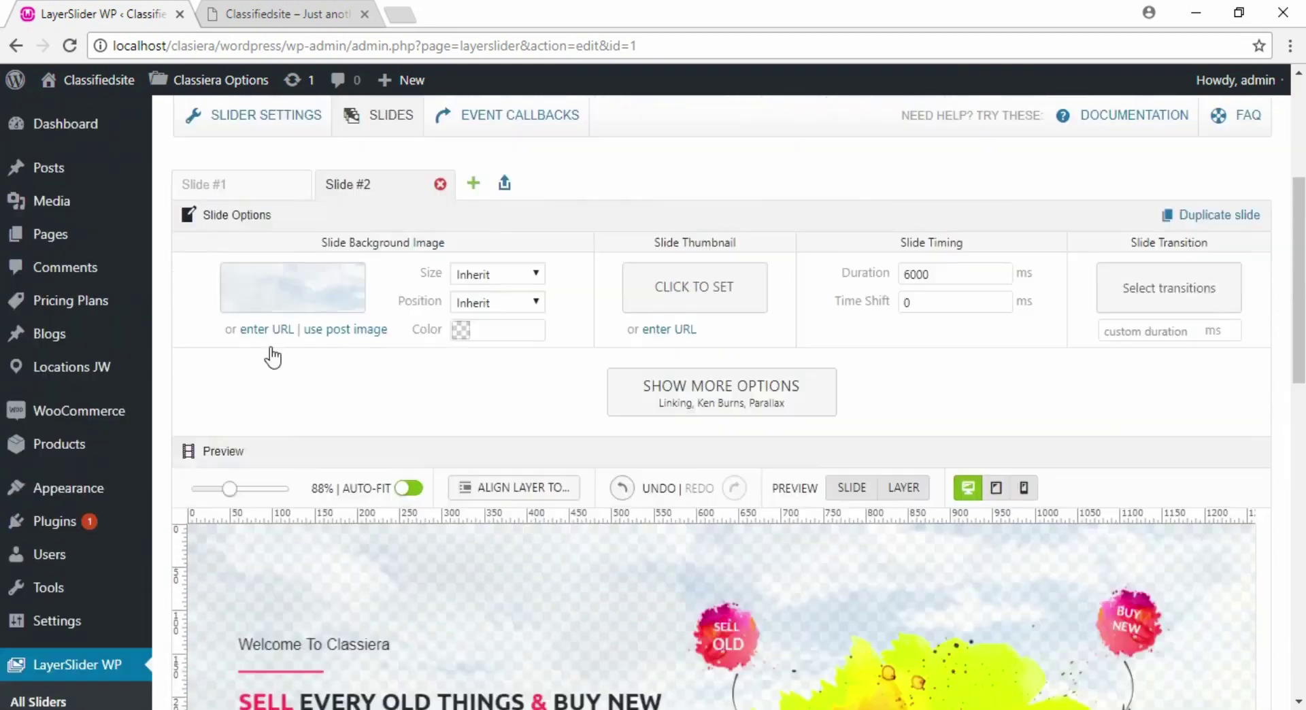
{"action": "scroll", "coordinate": [272, 357], "scroll_direction": "up", "scroll_amount": 1}
{"action": "mouse_move", "coordinate": [294, 408]}
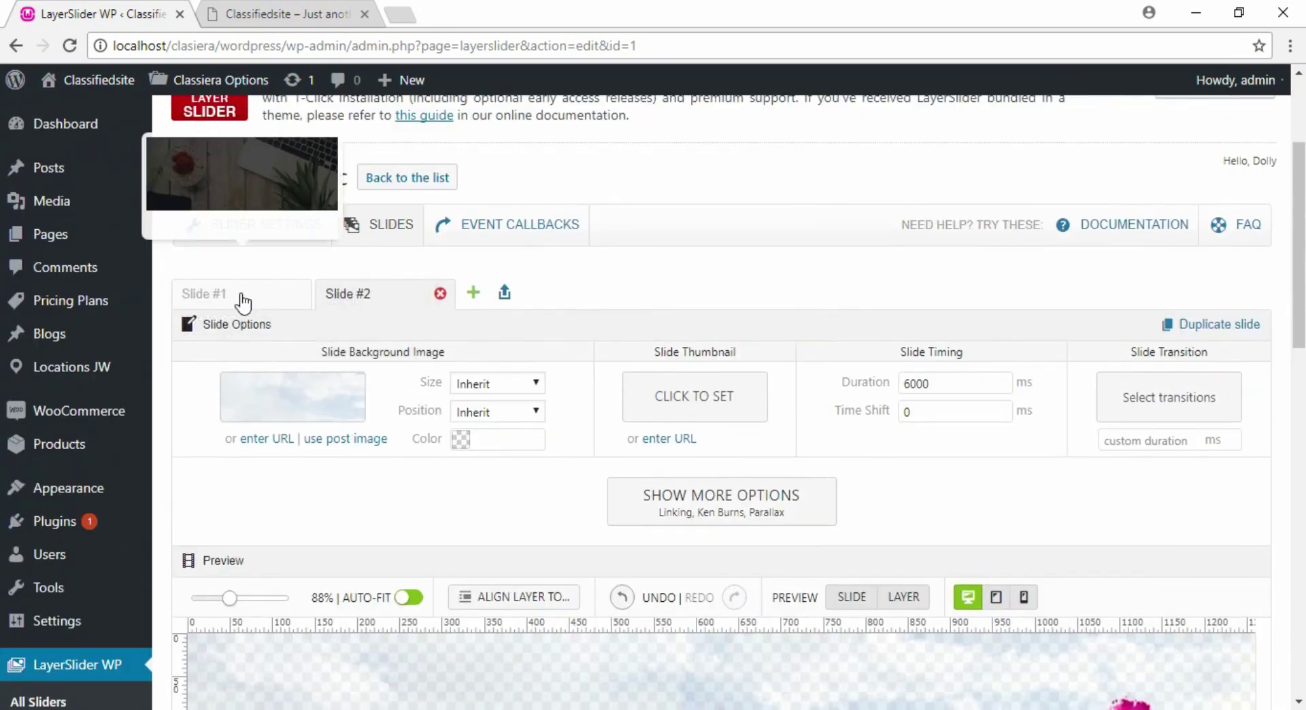
Return to Slide #1 and examine its background and text layers in the preview.
{"action": "left_click", "coordinate": [228, 297]}
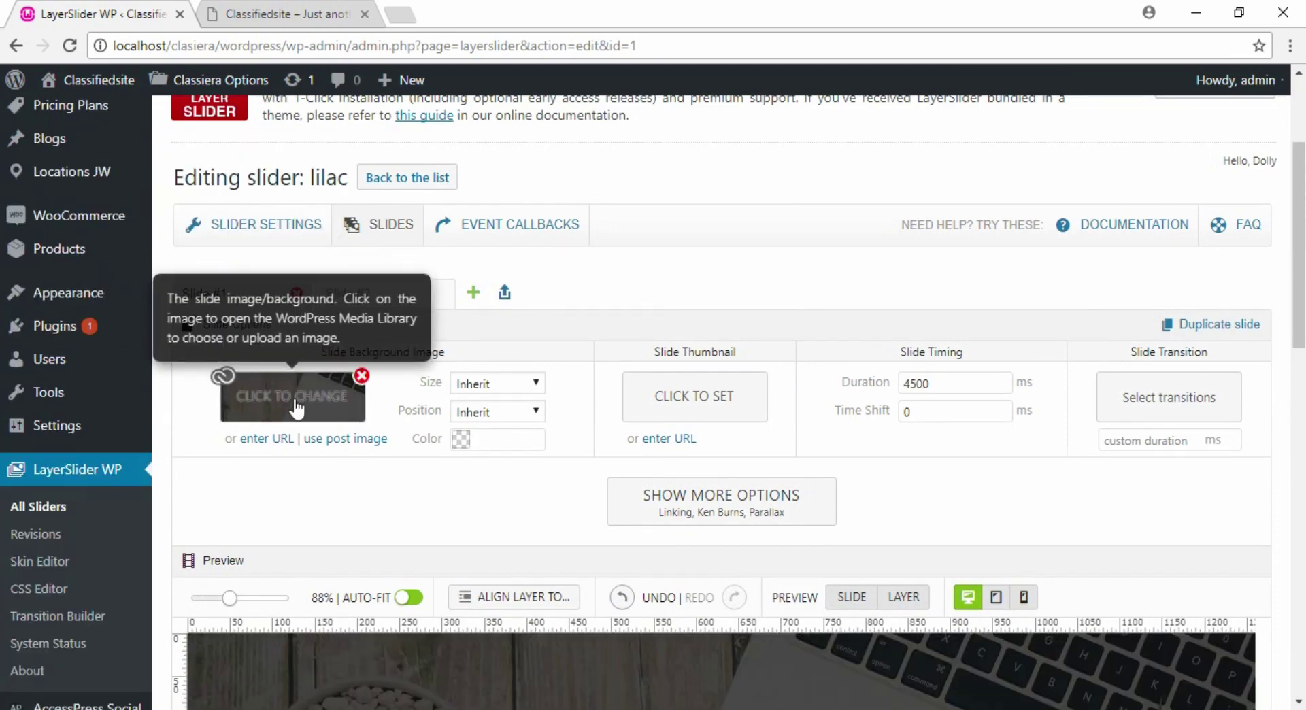
{"action": "scroll", "coordinate": [301, 408], "scroll_direction": "down", "scroll_amount": 4}
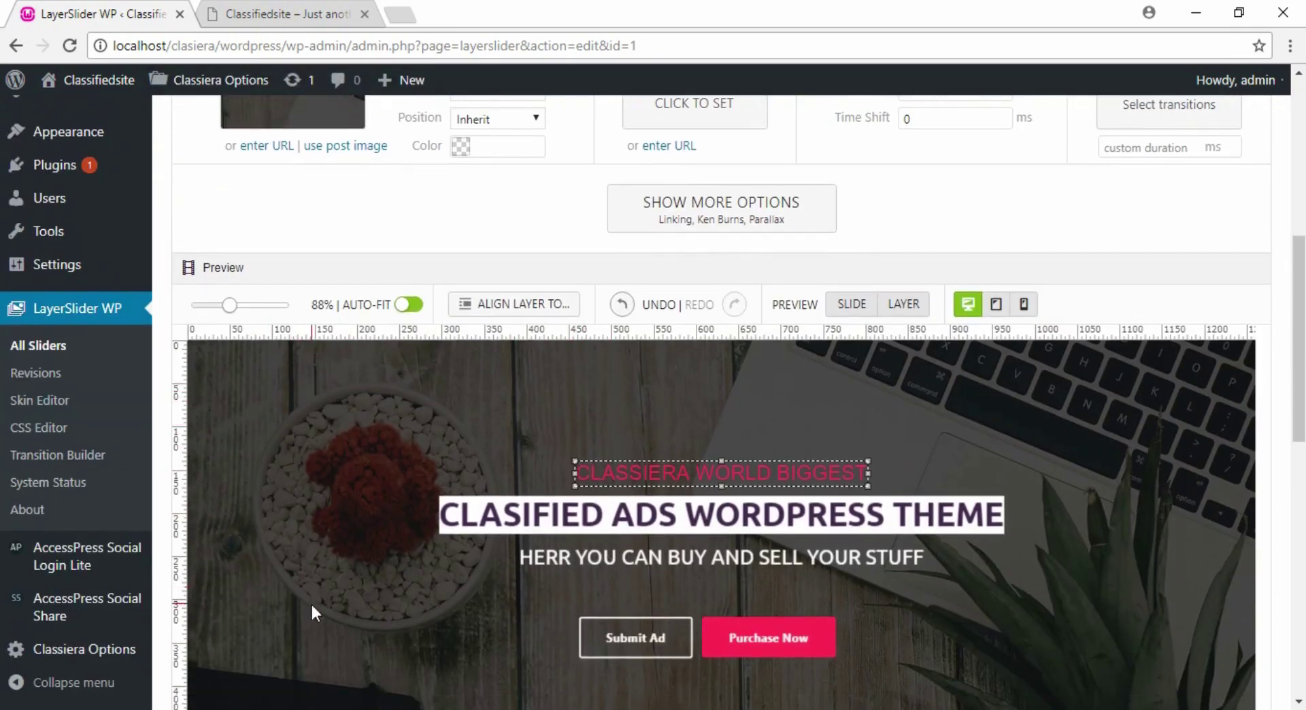
{"action": "scroll", "coordinate": [307, 599], "scroll_direction": "down", "scroll_amount": 3}
{"action": "left_click", "coordinate": [984, 495]}
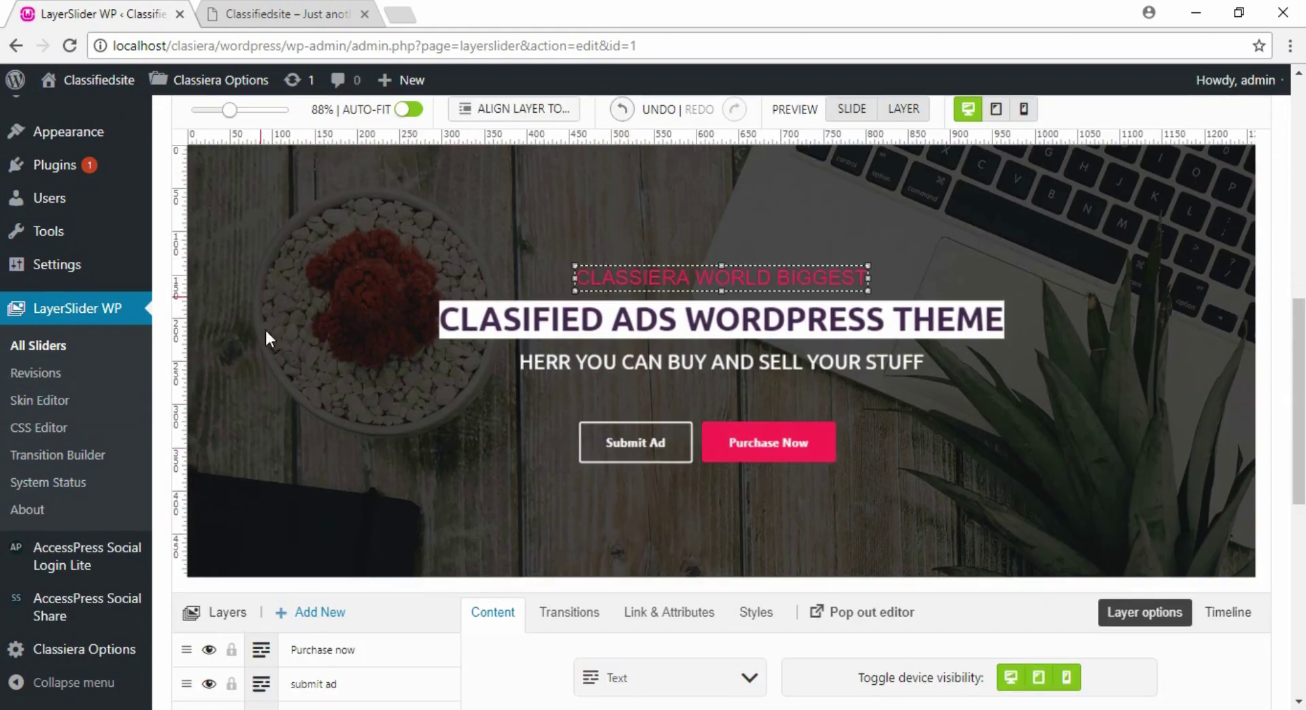
{"action": "scroll", "coordinate": [317, 225], "scroll_direction": "up", "scroll_amount": 7}
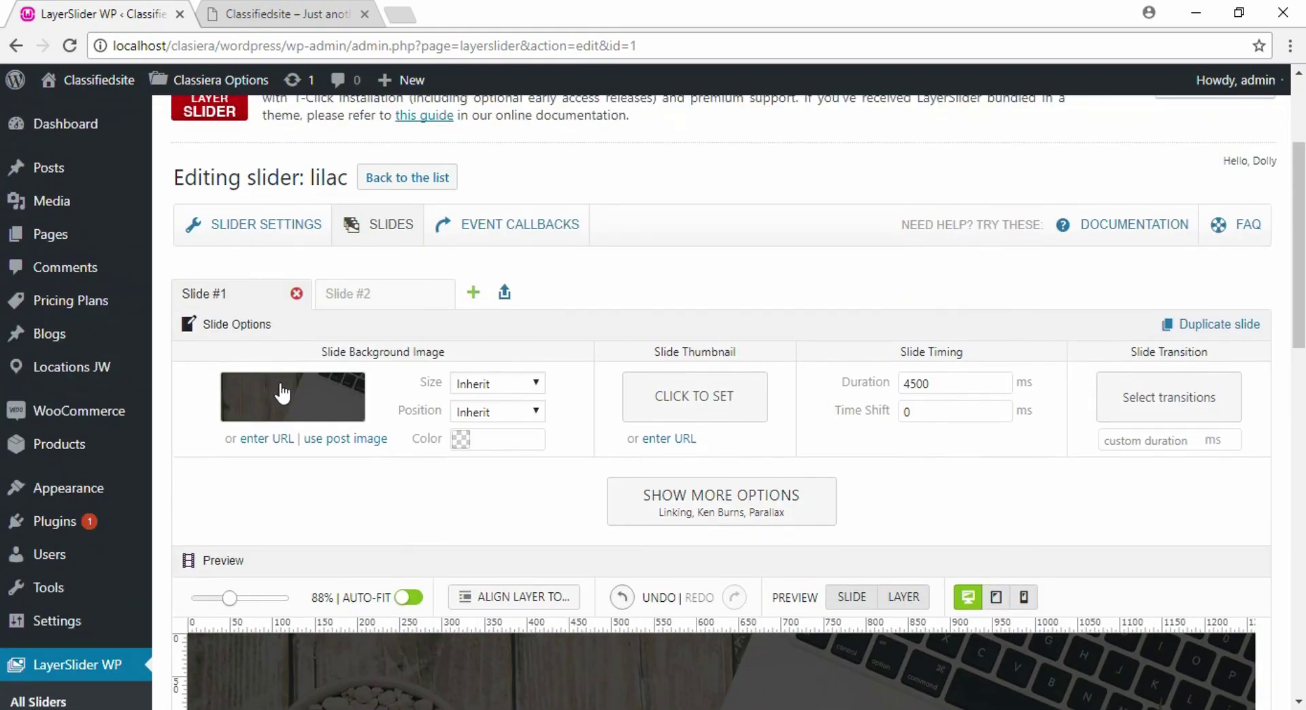
Open the media library for Slide #1's background image and check the pixel dimensions of lilac-header-image.jpg.
{"action": "left_click", "coordinate": [284, 397]}
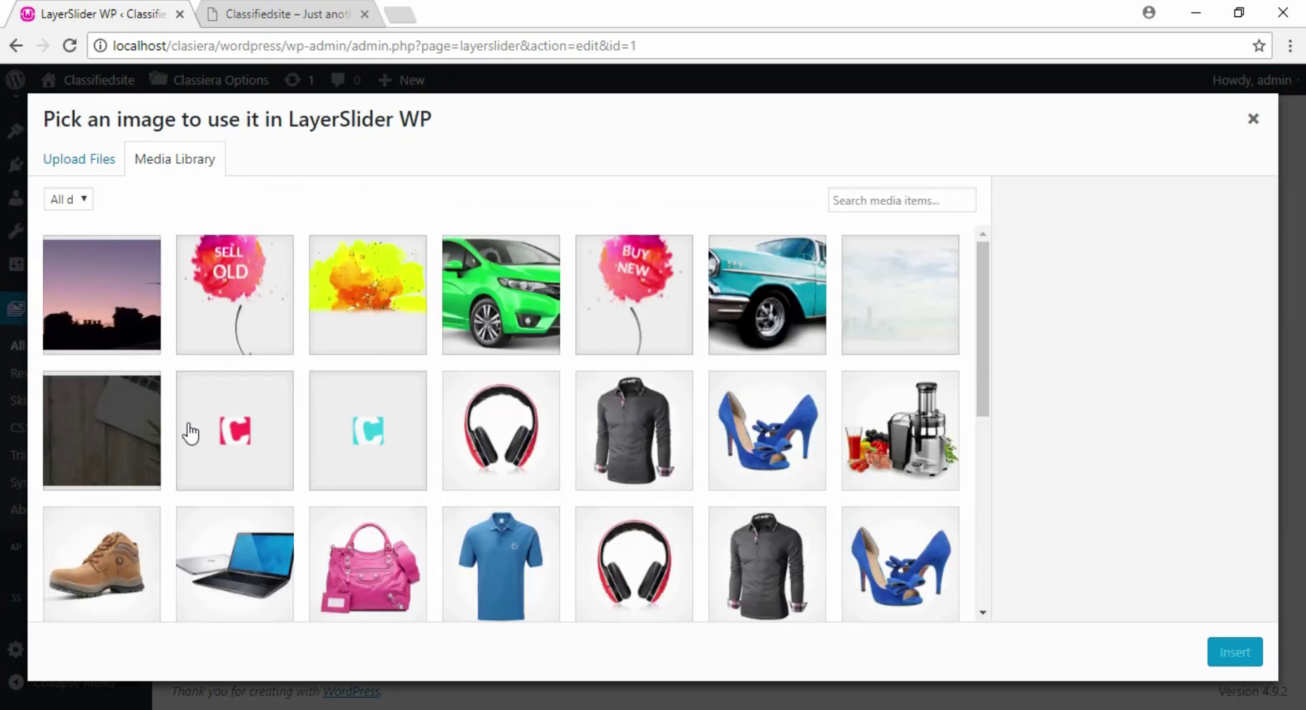
{"action": "left_click", "coordinate": [113, 441]}
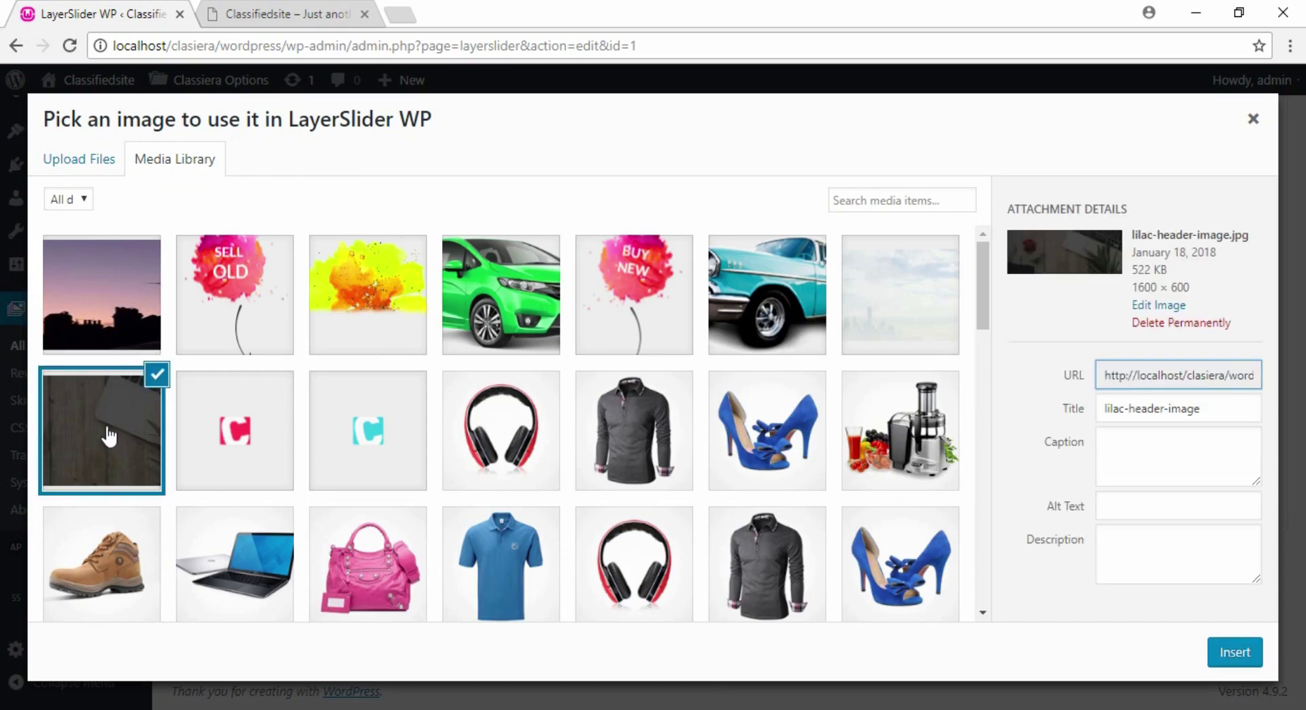
{"action": "left_click_drag", "start_coordinate": [1195, 288], "coordinate": [1143, 286]}
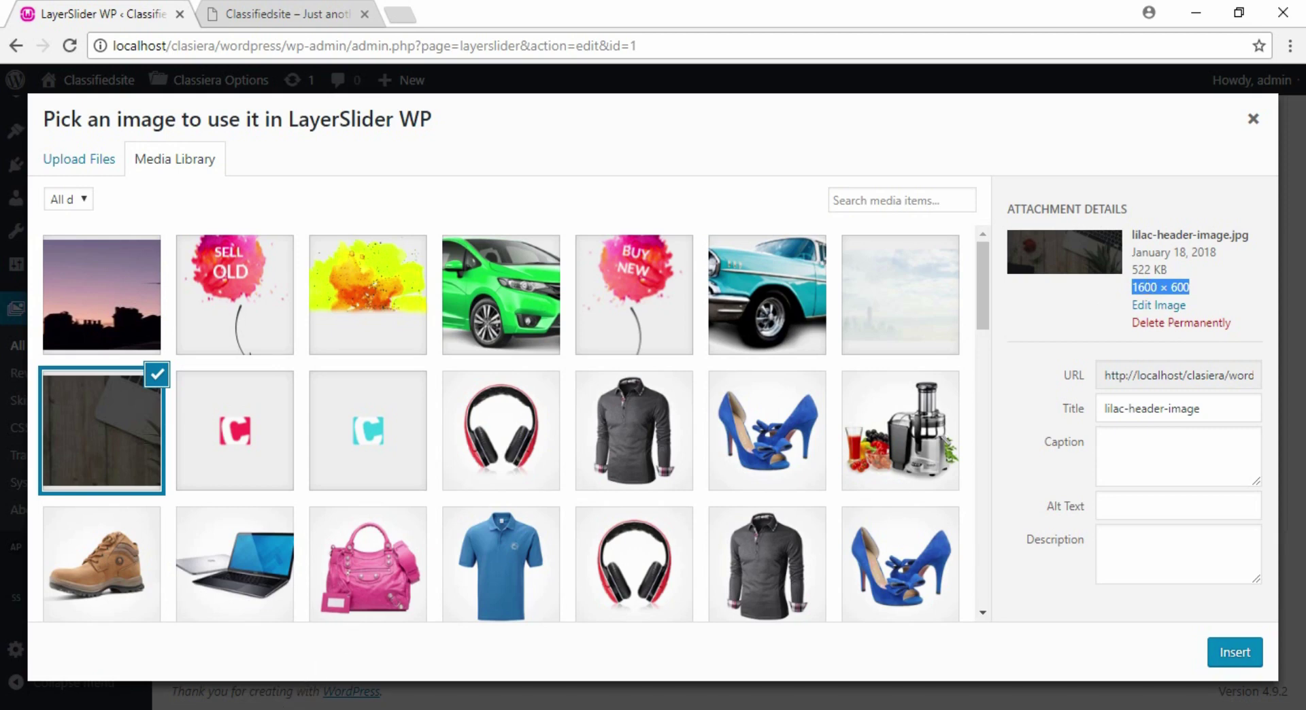
Switch to the Desktop folder in File Explorer and open chimney_silhouette_by_bebadawn.jpg for editing in Paint.
{"action": "mouse_move", "coordinate": [256, 708]}
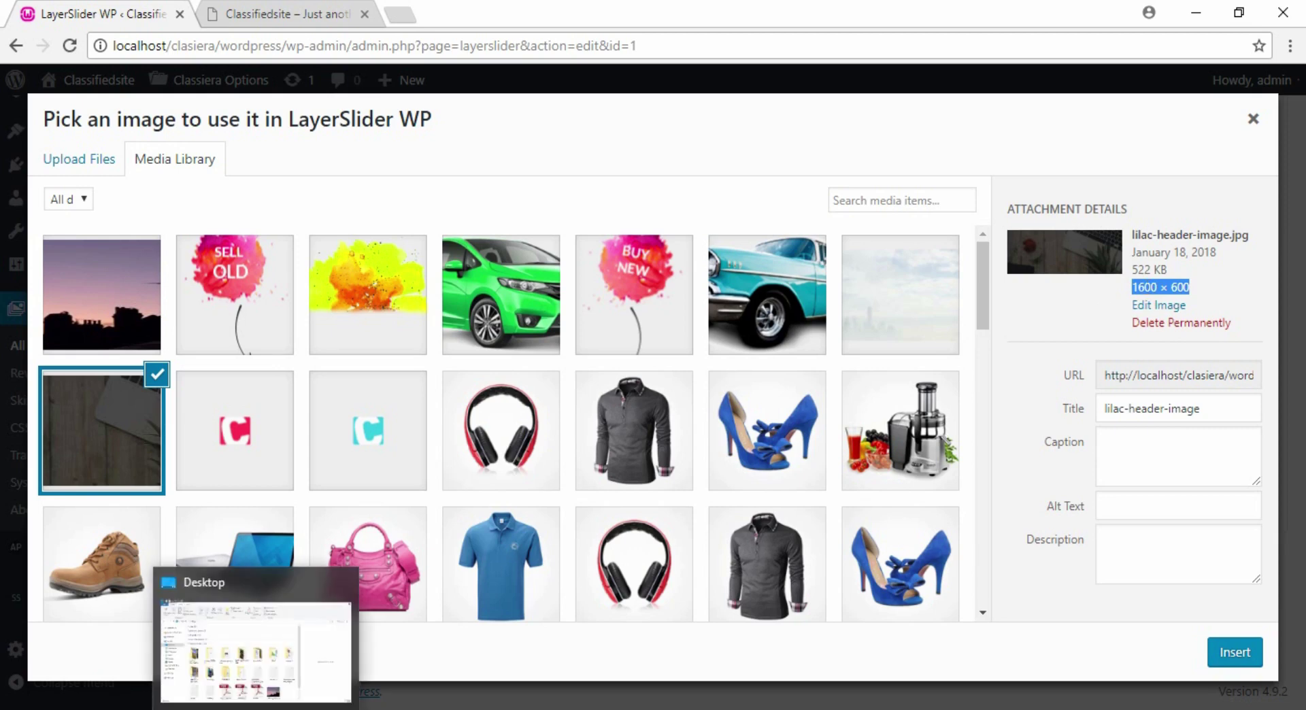
{"action": "left_click", "coordinate": [255, 707]}
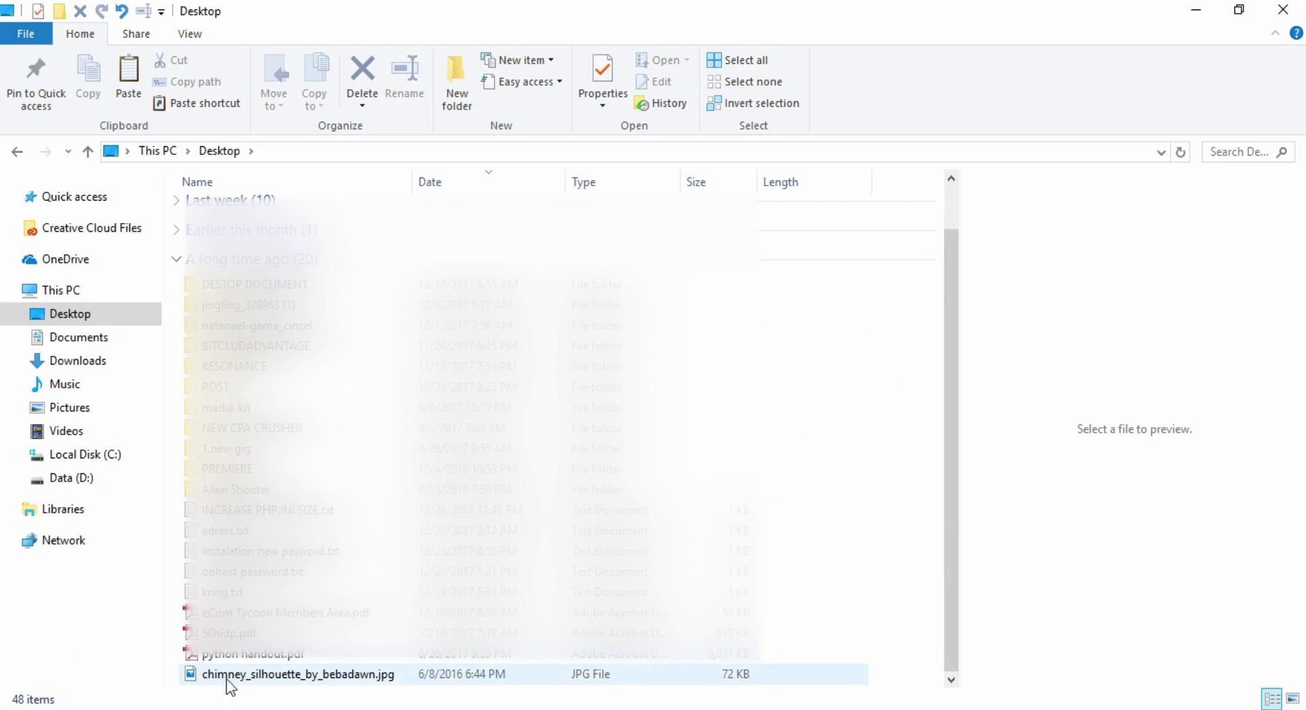
{"action": "mouse_move", "coordinate": [228, 687]}
{"action": "left_click", "coordinate": [192, 677]}
{"action": "right_click", "coordinate": [190, 675]}
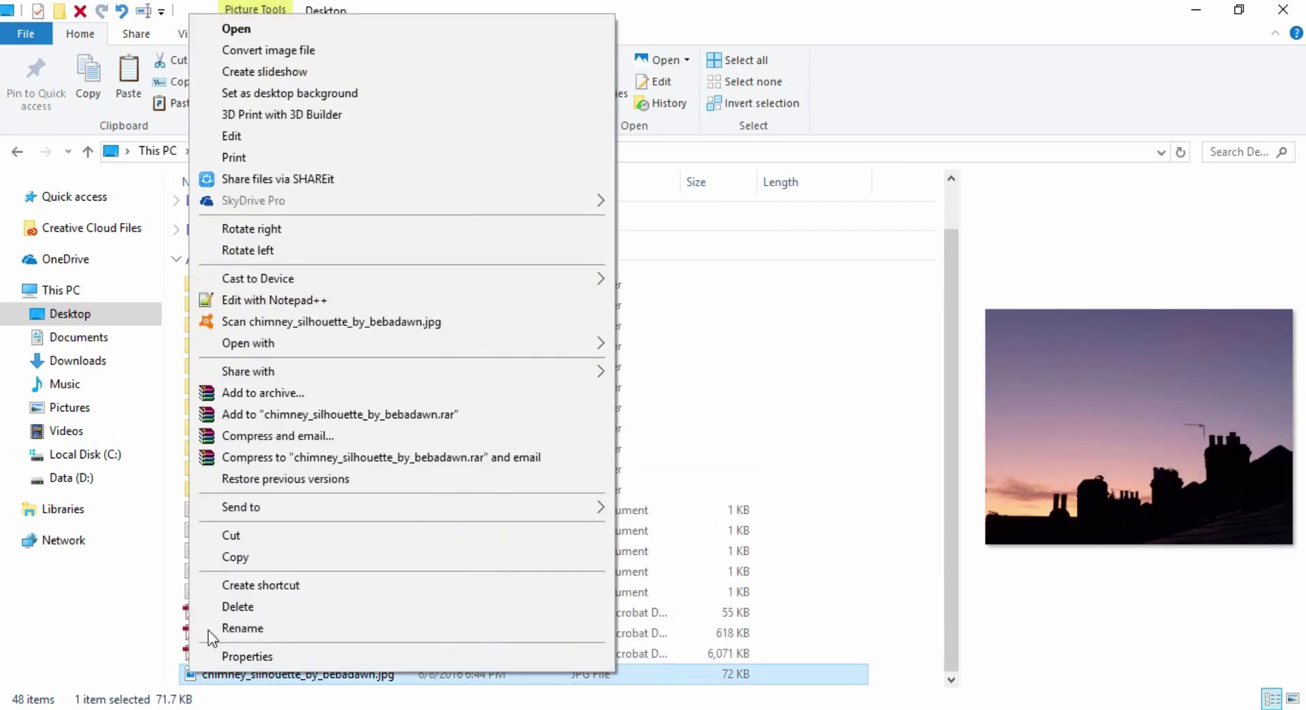
{"action": "left_click", "coordinate": [254, 138]}
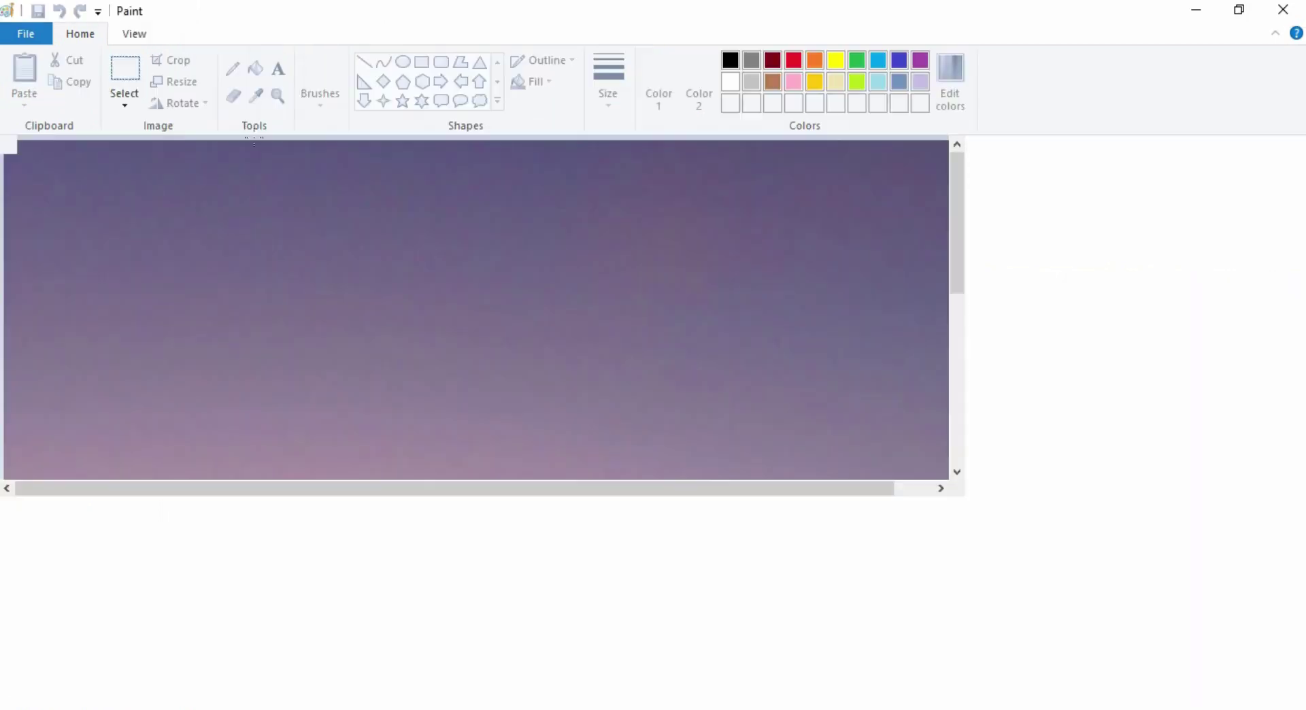
Resize the chimney image to 1600 pixels horizontally and 600 pixels vertically without maintaining the aspect ratio, and inspect the result.
{"action": "scroll", "coordinate": [487, 269], "scroll_direction": "down", "scroll_amount": 3}
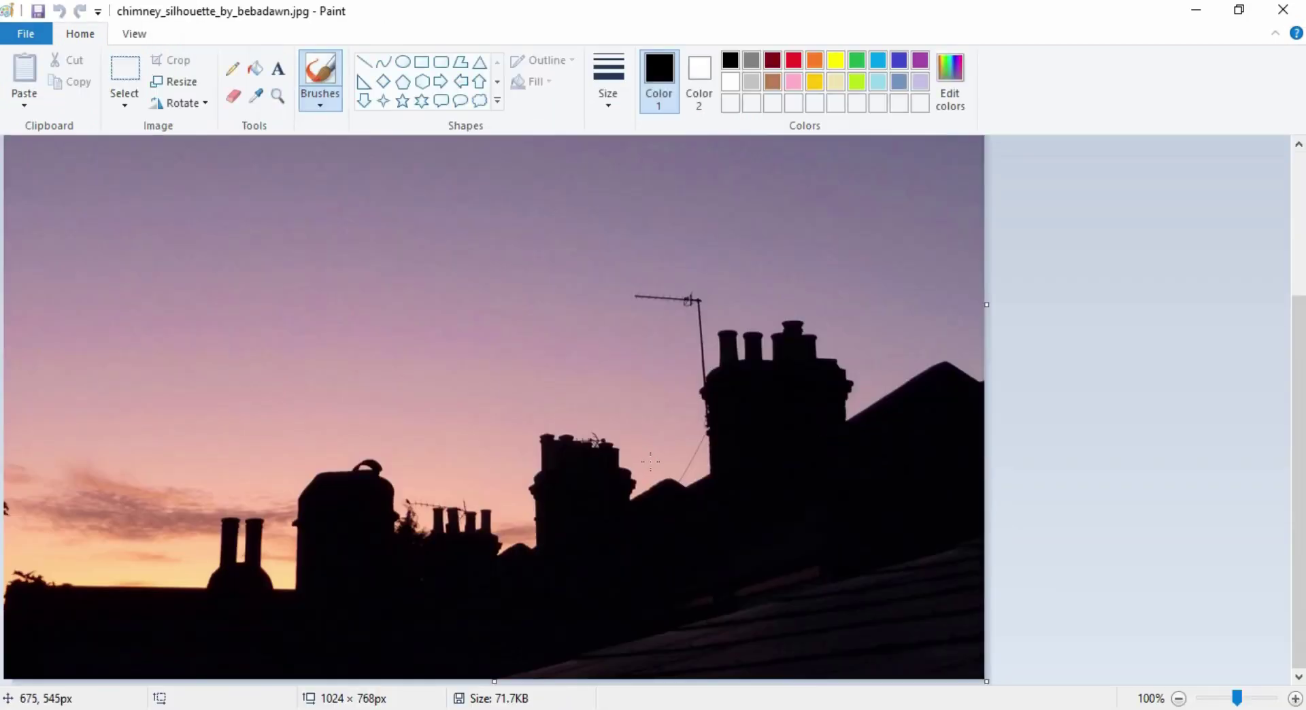
{"action": "scroll", "coordinate": [591, 463], "scroll_direction": "up", "scroll_amount": 3}
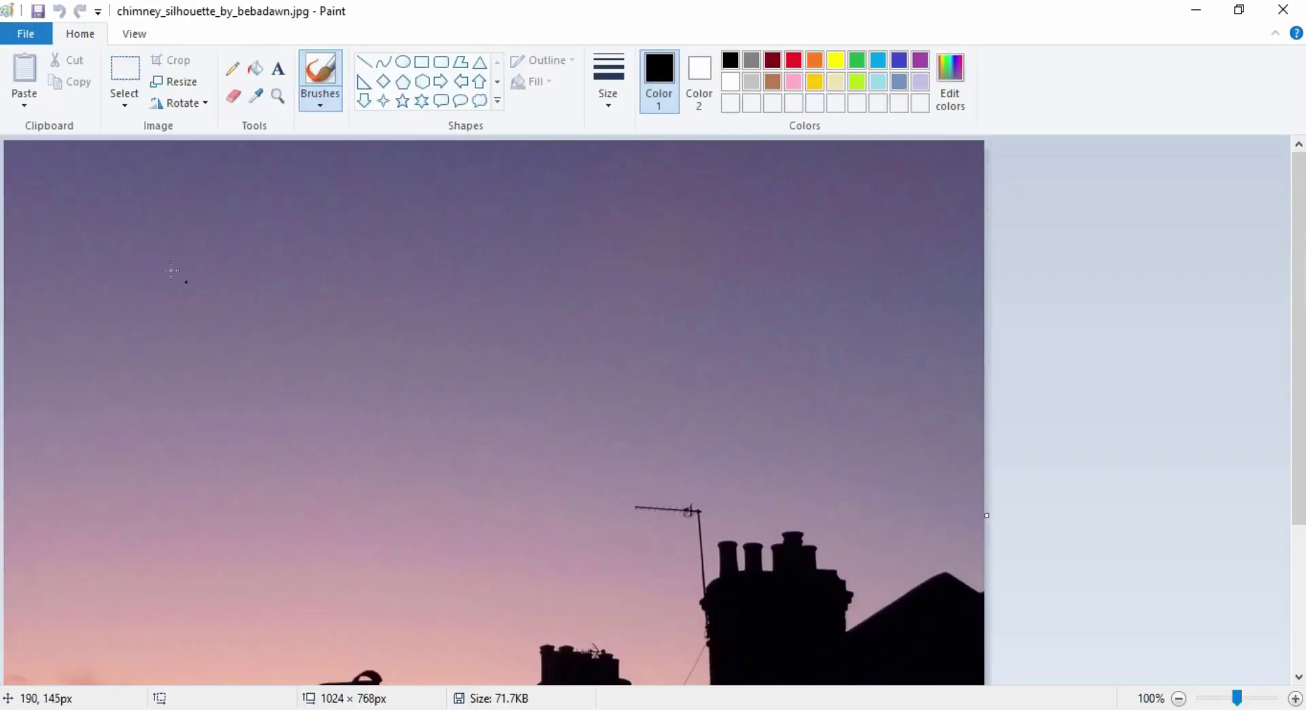
{"action": "left_click", "coordinate": [181, 84]}
{"action": "left_click", "coordinate": [209, 154]}
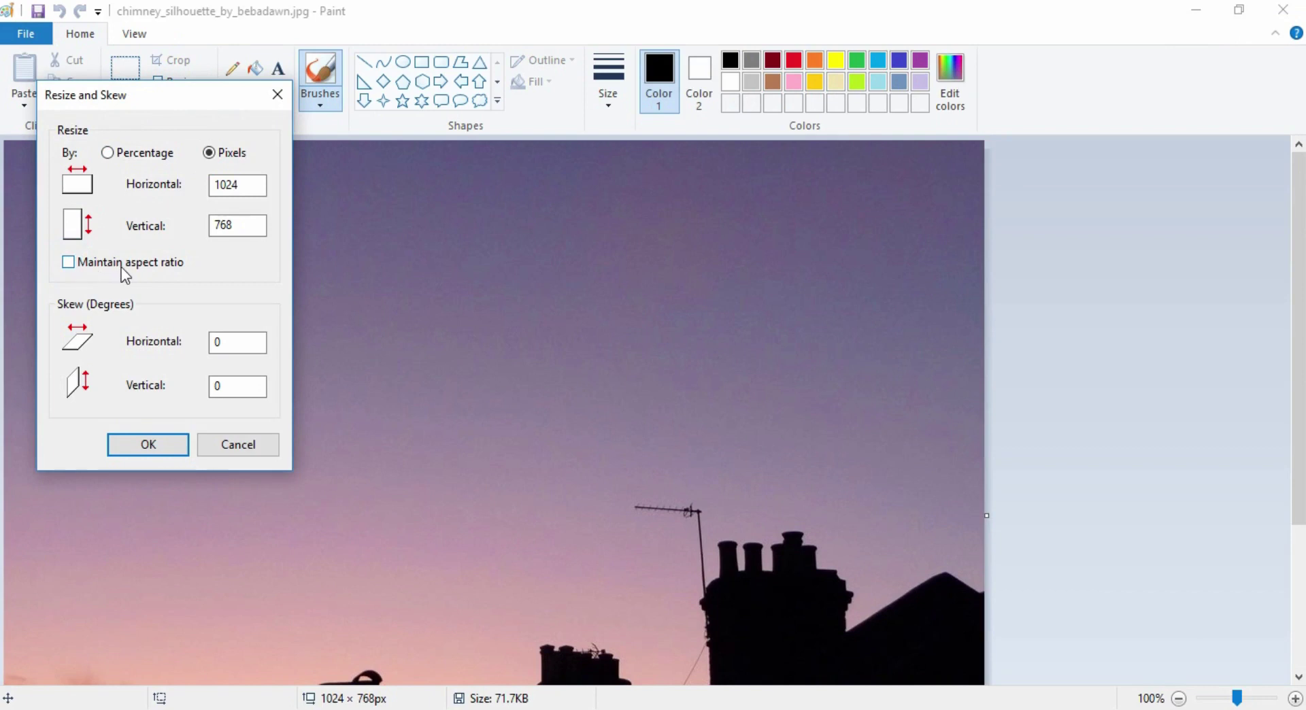
{"action": "double_click", "coordinate": [230, 185]}
{"action": "type", "text": "1"}
{"action": "double_click", "coordinate": [238, 228]}
{"action": "type", "text": "600"}
{"action": "left_click", "coordinate": [143, 445]}
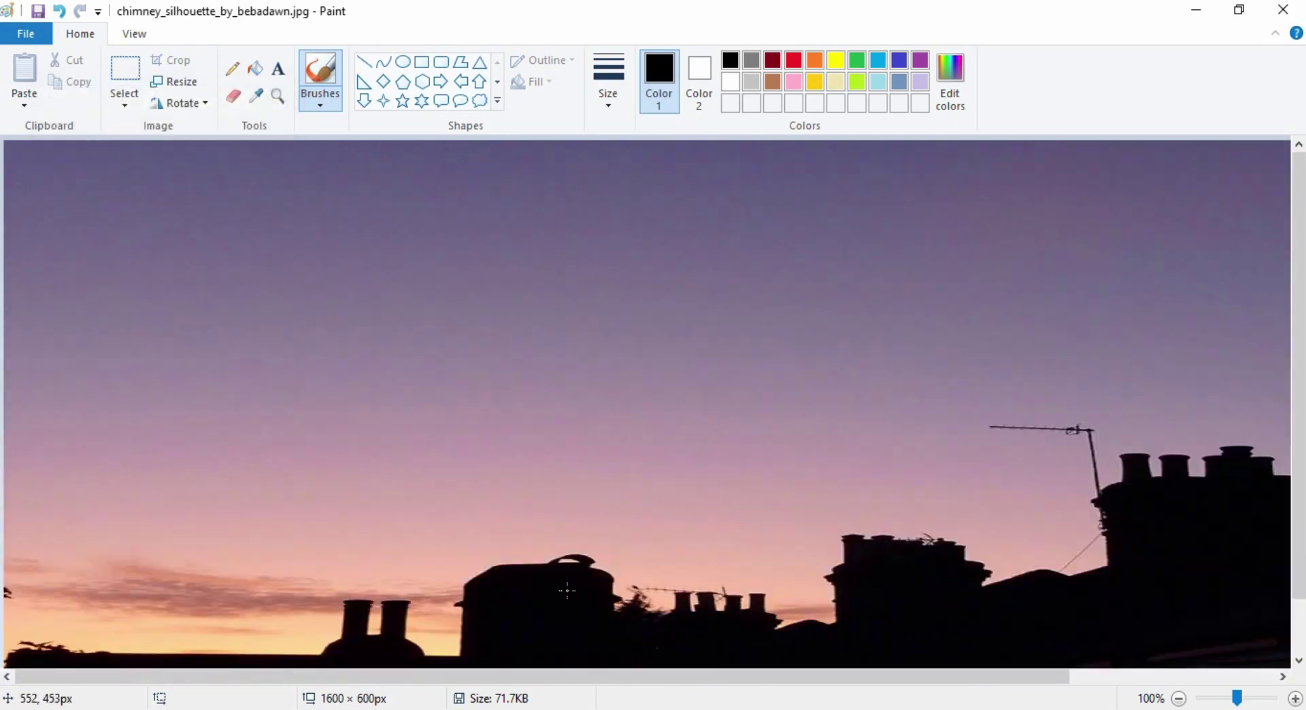
{"action": "left_click_drag", "start_coordinate": [583, 672], "coordinate": [831, 672]}
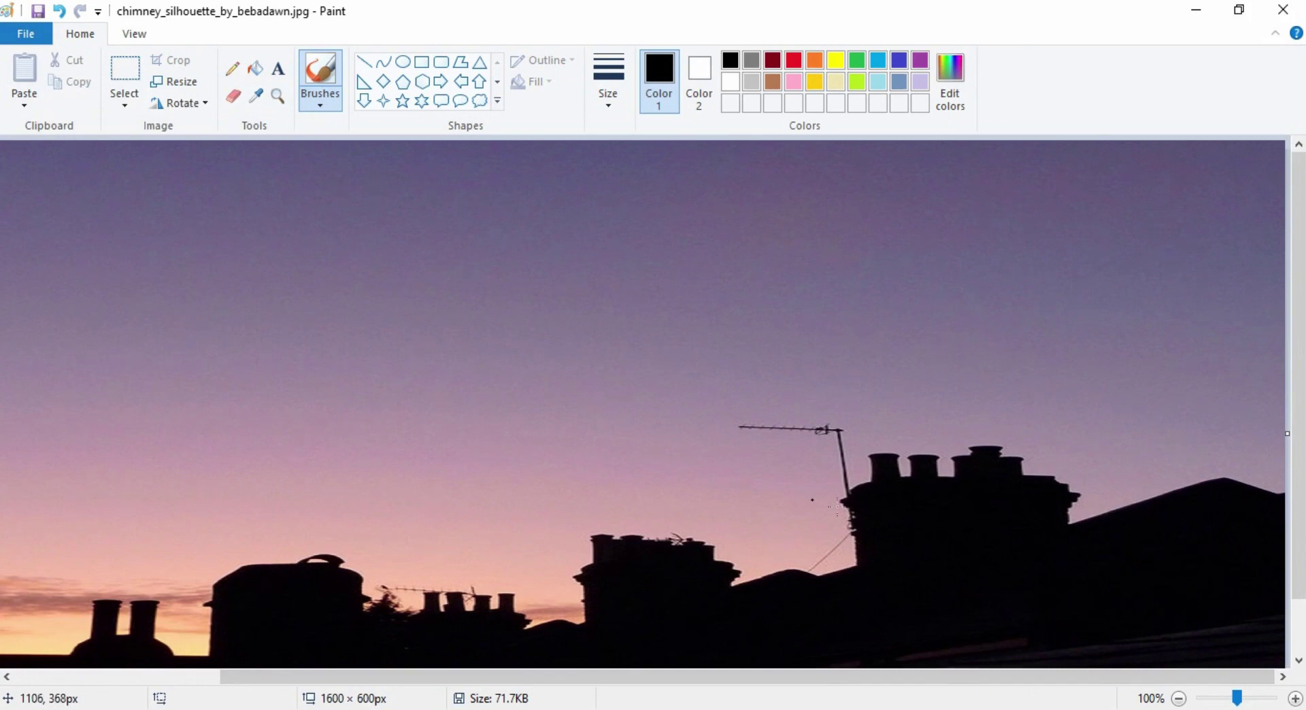
{"action": "scroll", "coordinate": [1077, 663], "scroll_direction": "down", "scroll_amount": 2}
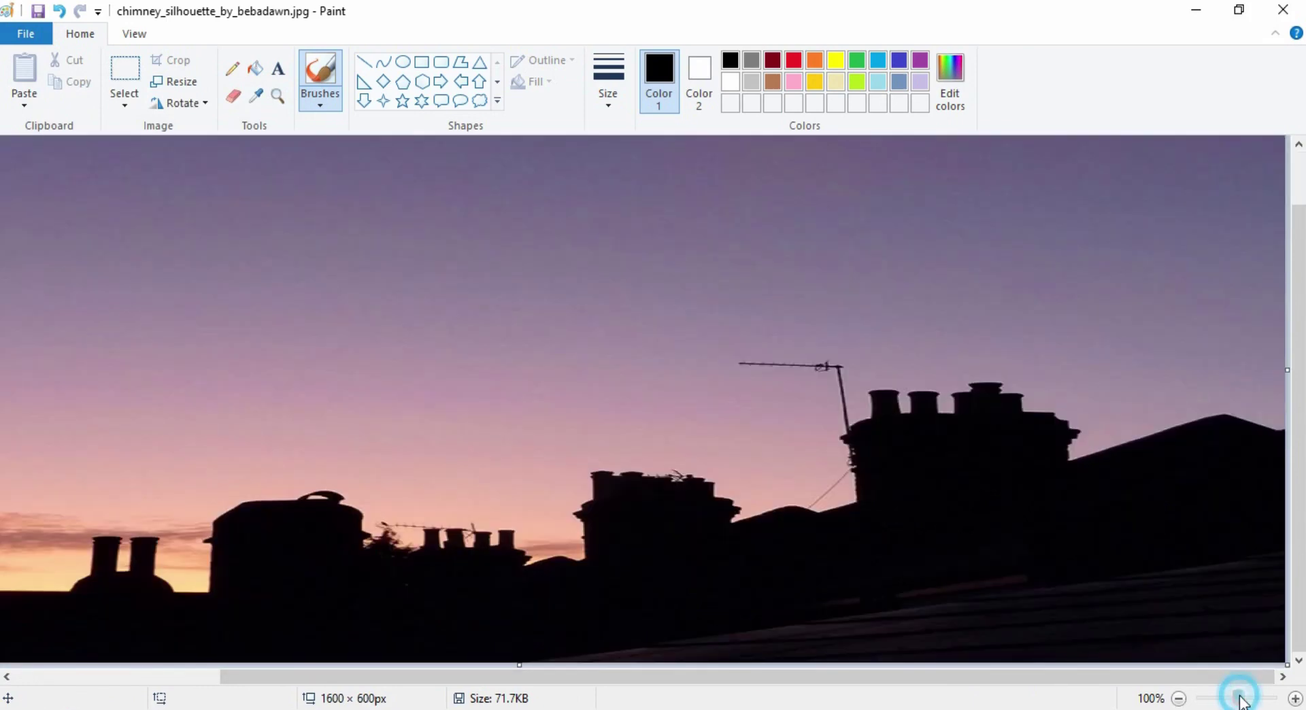
Save the resized chimney picture as a JPEG named use.jpg in the Desktop's local folder, replacing the existing file.
{"action": "scroll", "coordinate": [1237, 699], "scroll_direction": "down", "scroll_amount": 1}
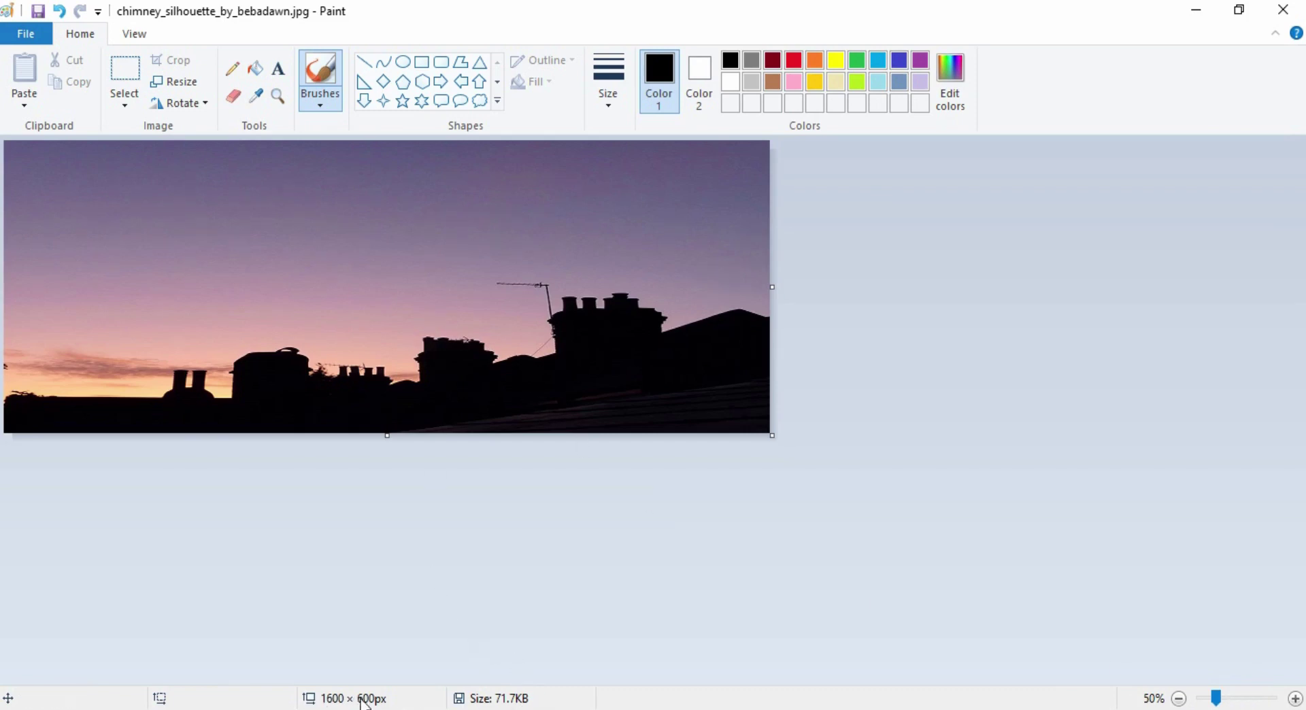
{"action": "left_click", "coordinate": [325, 347]}
{"action": "left_click", "coordinate": [30, 33]}
{"action": "mouse_move", "coordinate": [68, 199]}
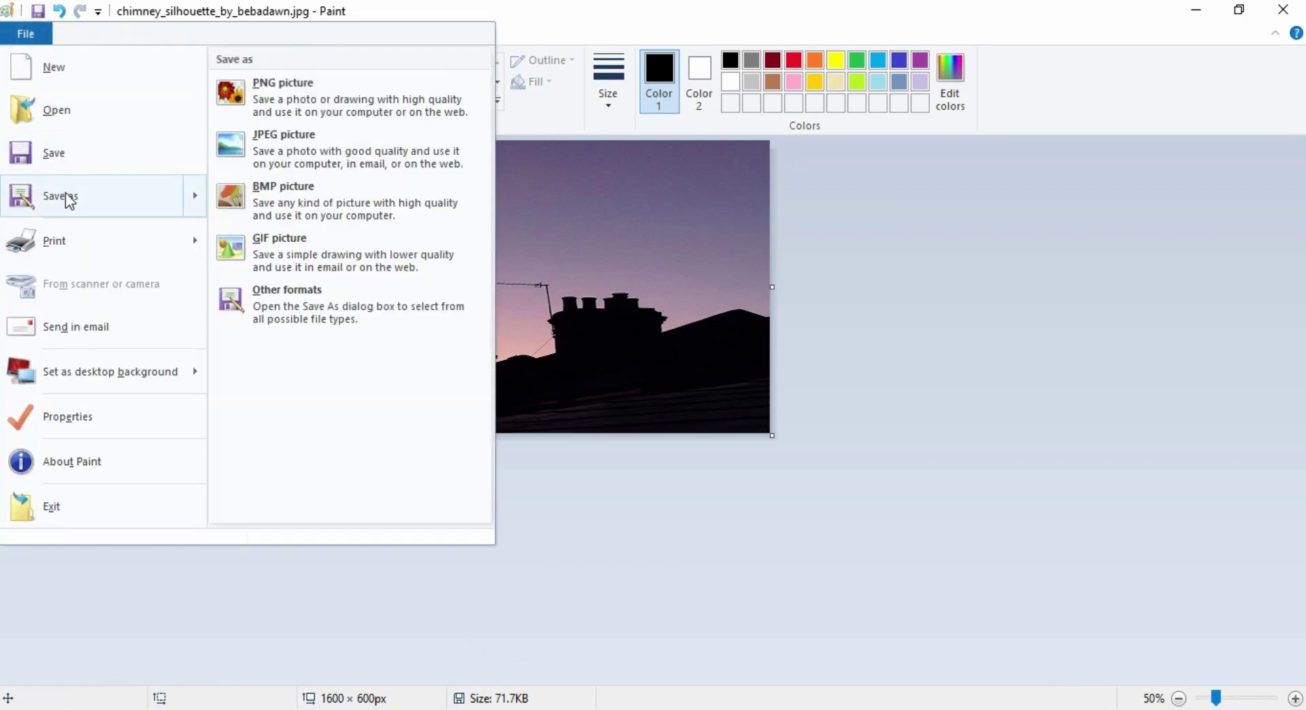
{"action": "left_click", "coordinate": [301, 144]}
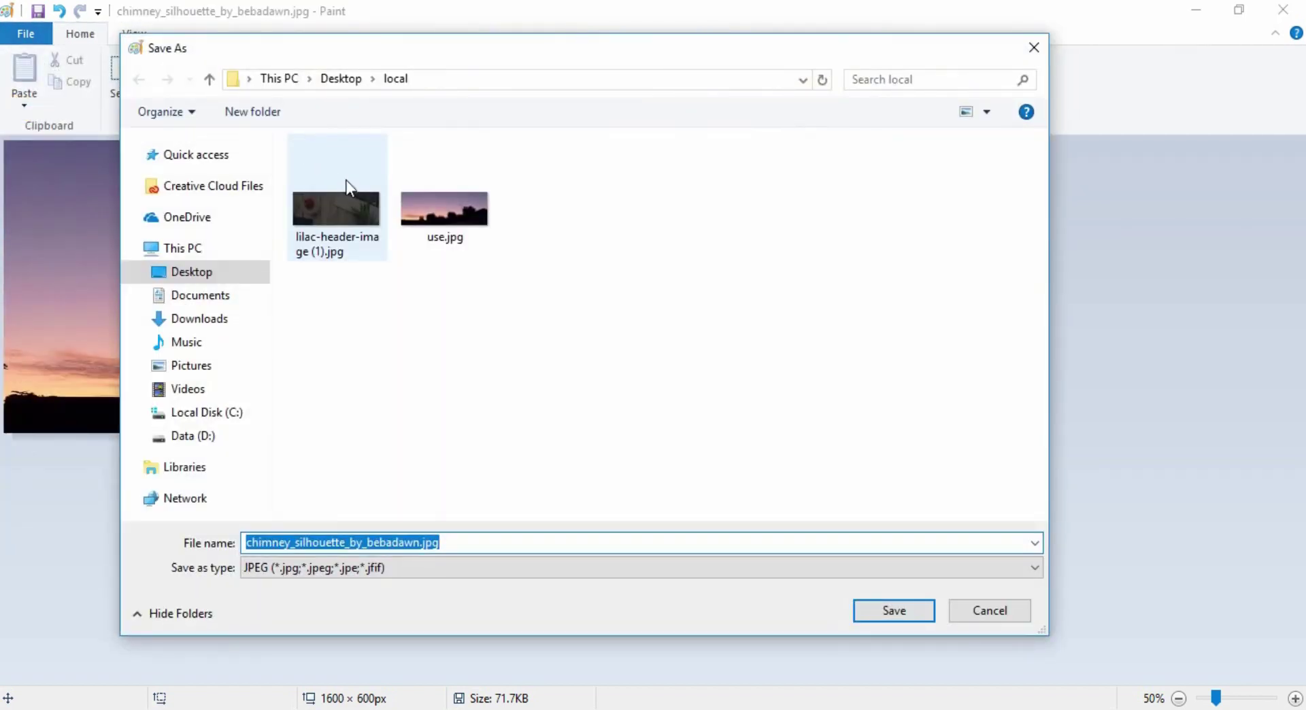
{"action": "left_click", "coordinate": [434, 217]}
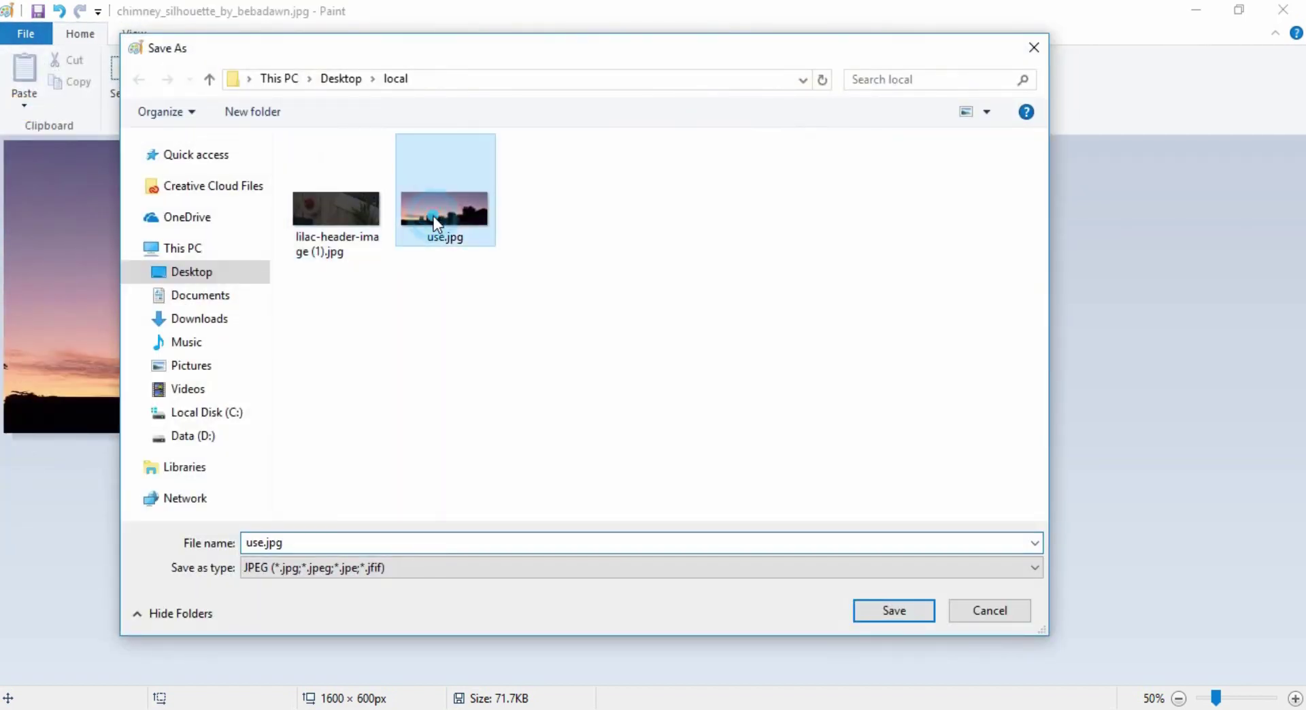
{"action": "left_click", "coordinate": [888, 607]}
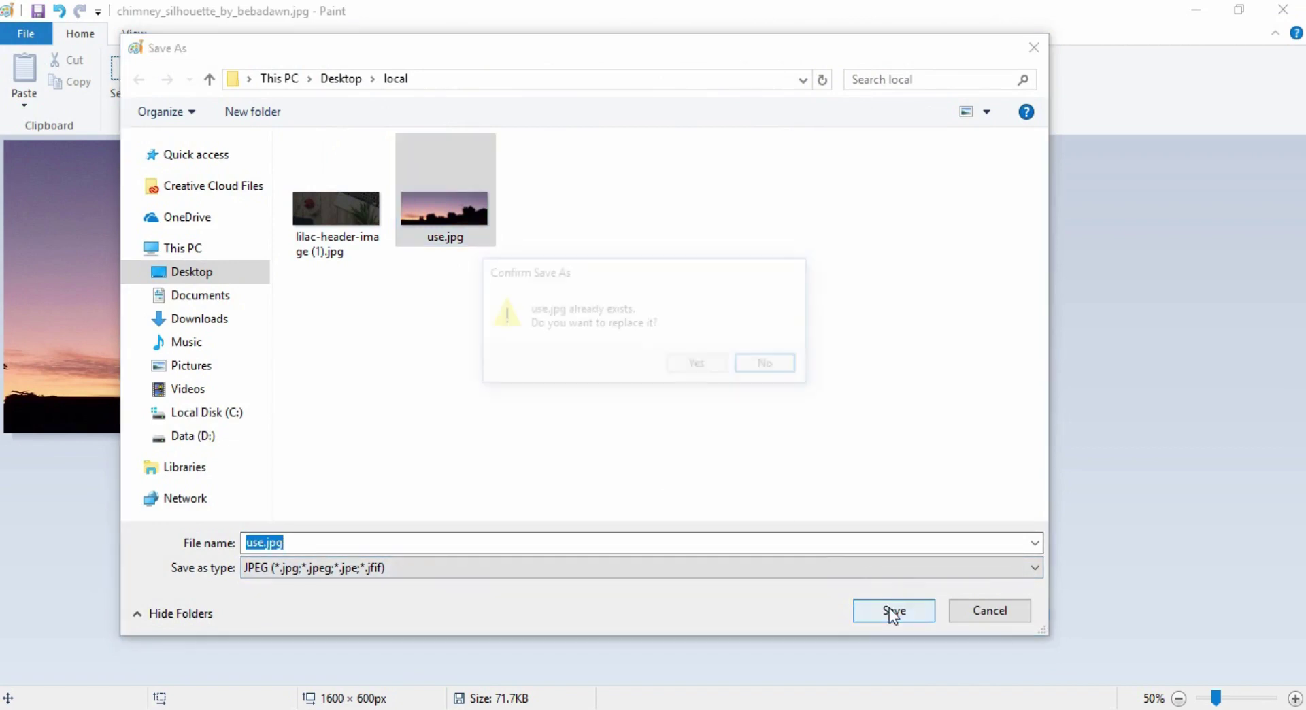
{"action": "left_click", "coordinate": [687, 365]}
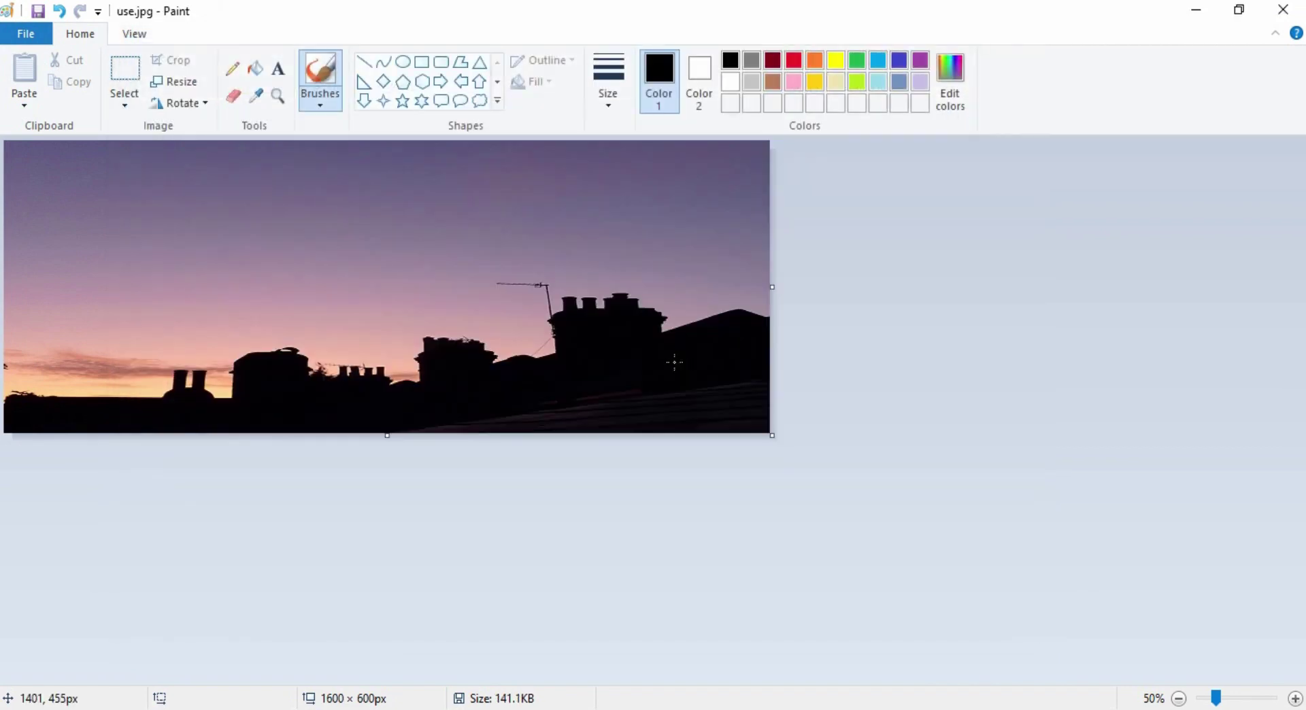
Return to the LayerSlider image picker in Chrome and choose use.jpg from the local folder for upload.
{"action": "left_click", "coordinate": [1194, 16]}
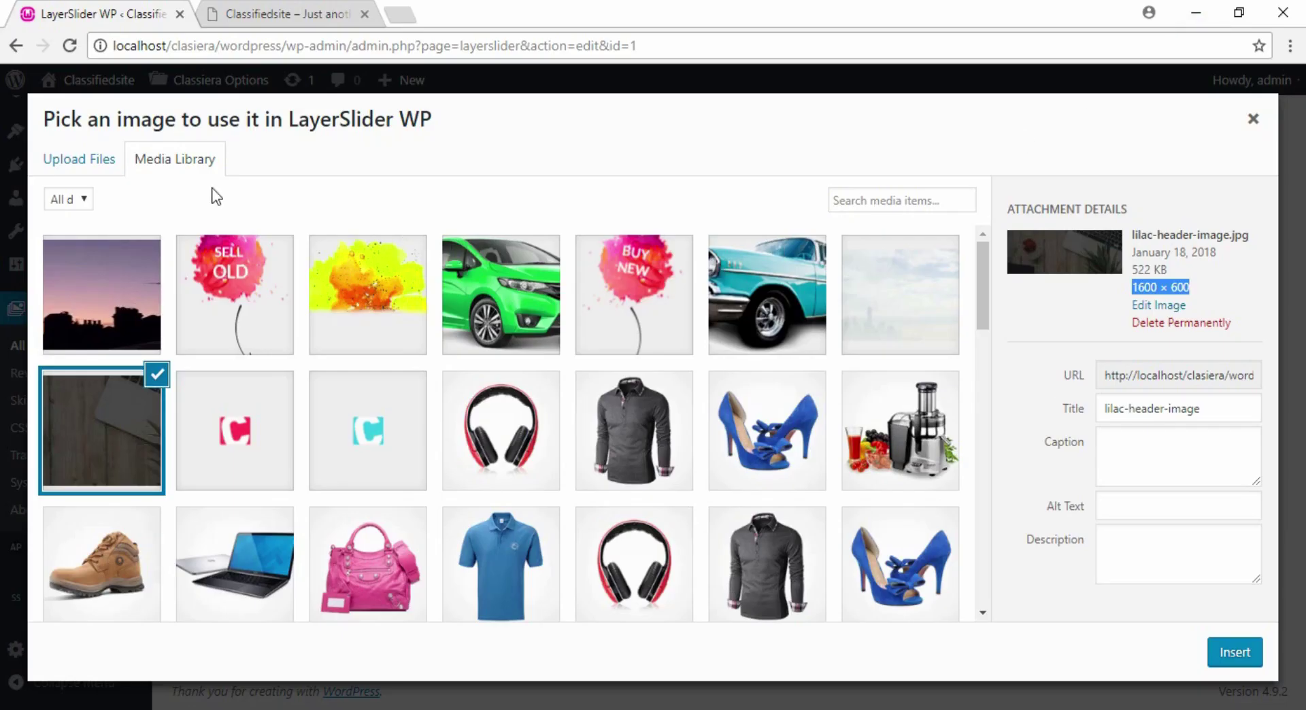
{"action": "left_click", "coordinate": [58, 160]}
{"action": "left_click", "coordinate": [646, 416]}
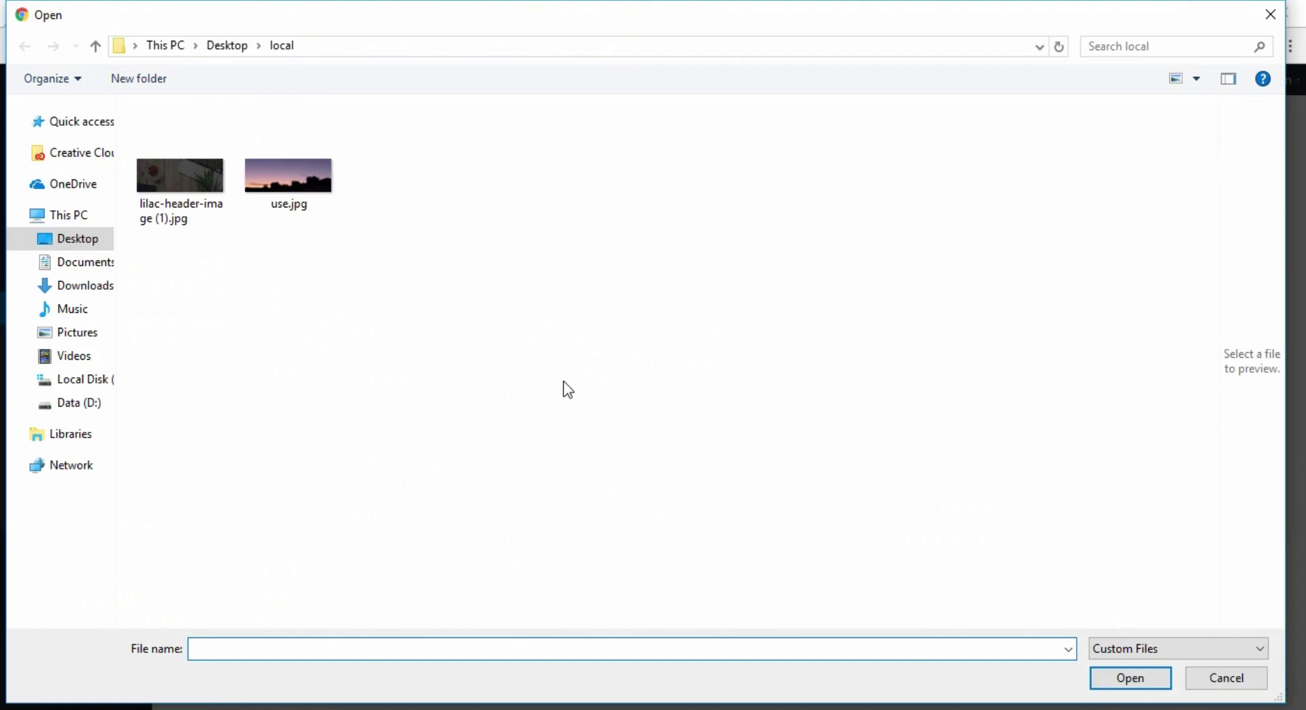
{"action": "left_click", "coordinate": [289, 185]}
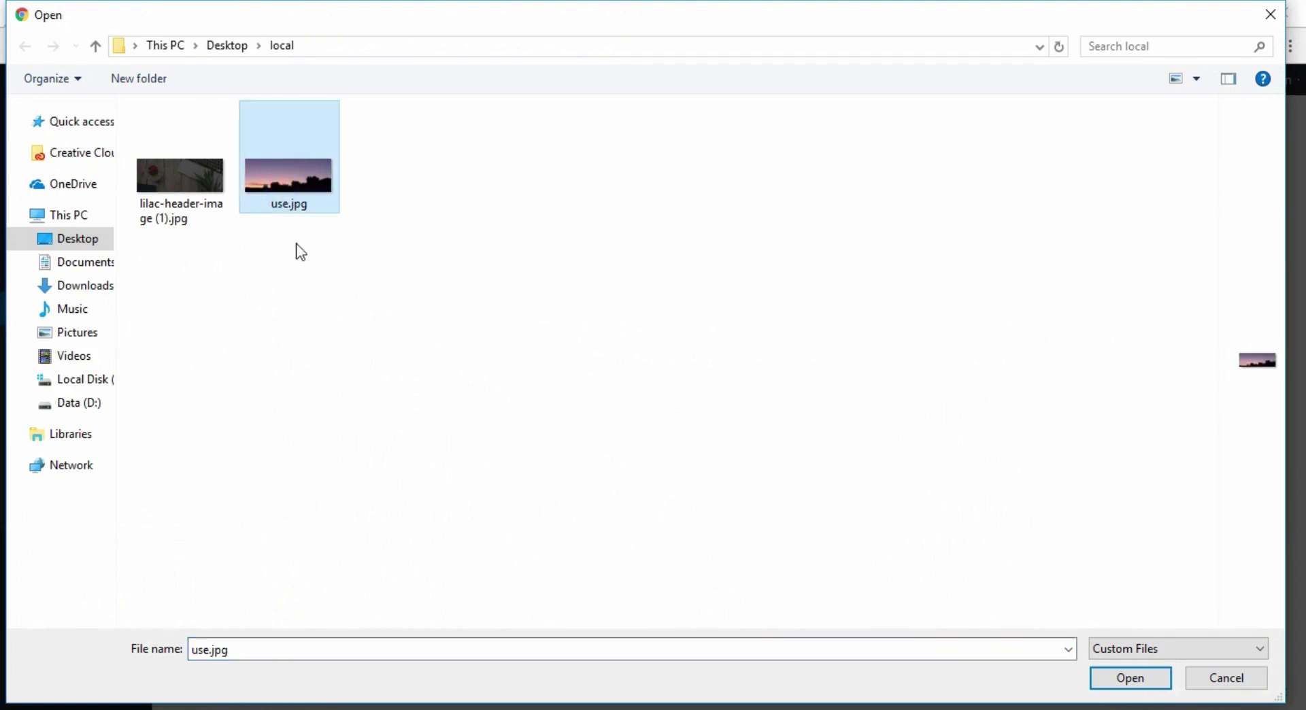
Check the pixel dimensions of use.jpg in its file properties.
{"action": "right_click", "coordinate": [292, 181]}
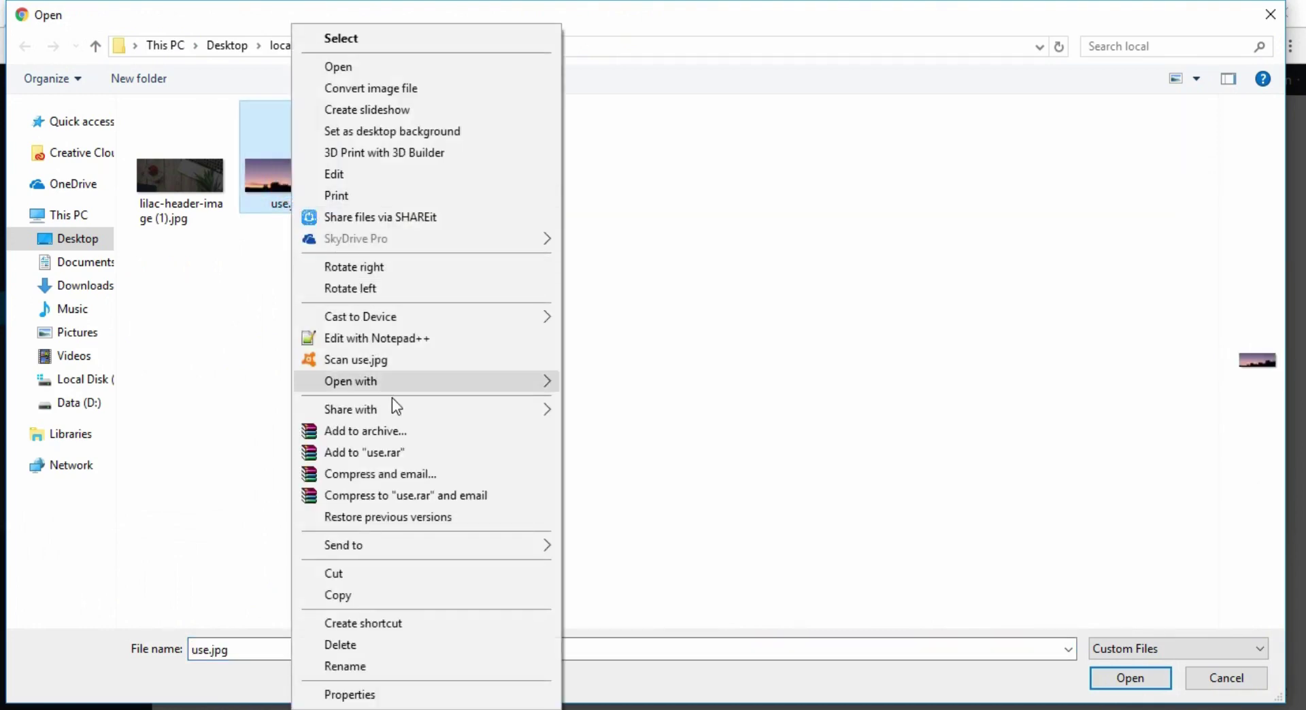
{"action": "left_click", "coordinate": [395, 694]}
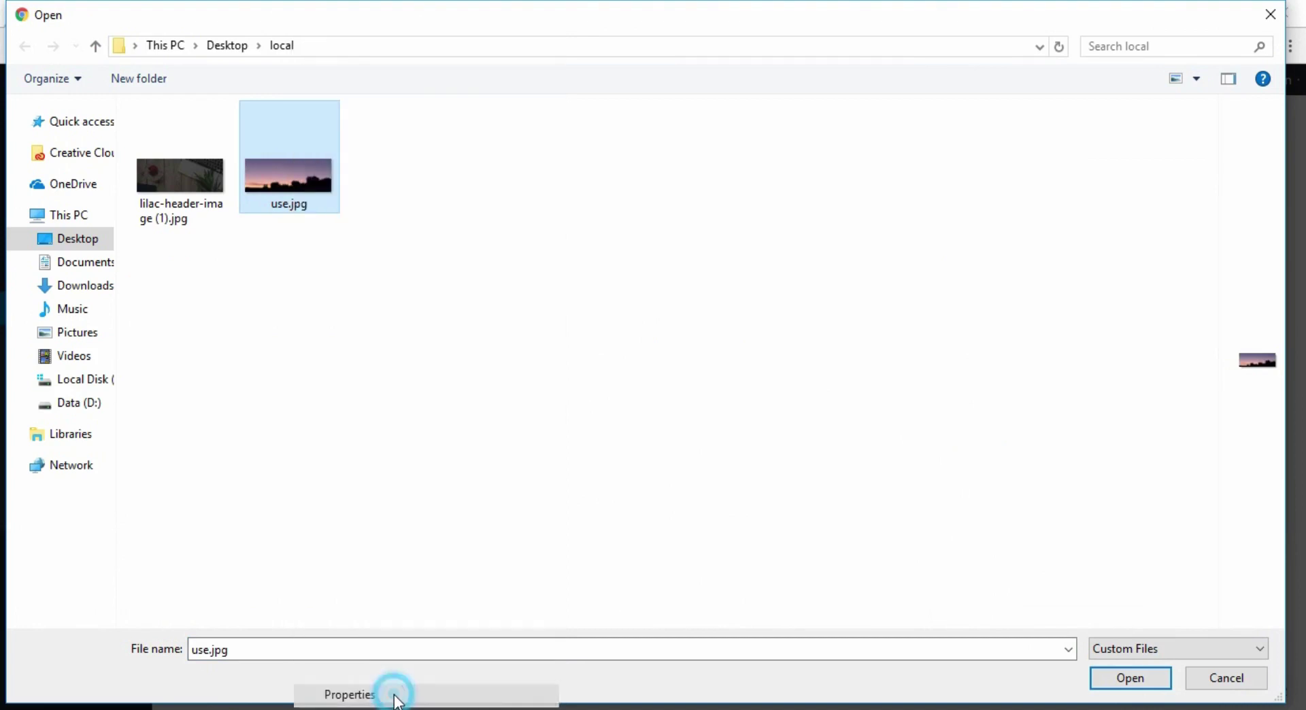
{"action": "left_click", "coordinate": [428, 218]}
{"action": "left_click", "coordinate": [429, 231]}
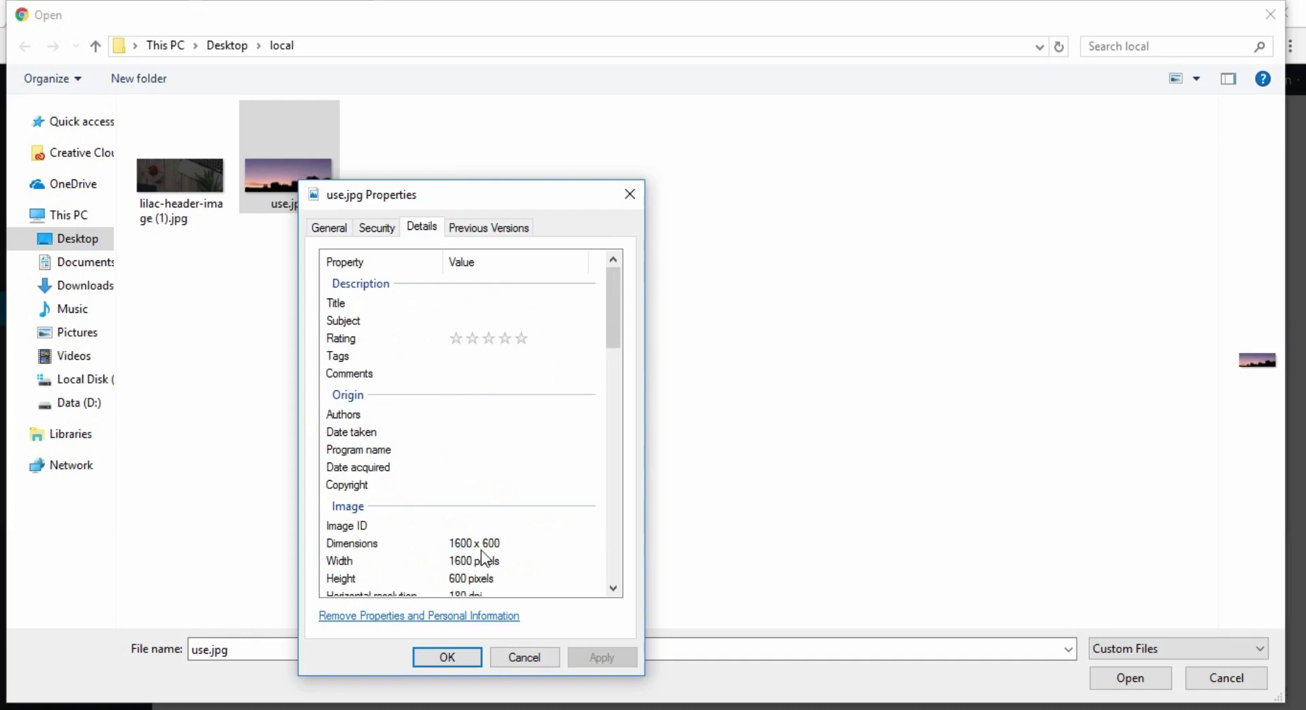
{"action": "left_click", "coordinate": [524, 662]}
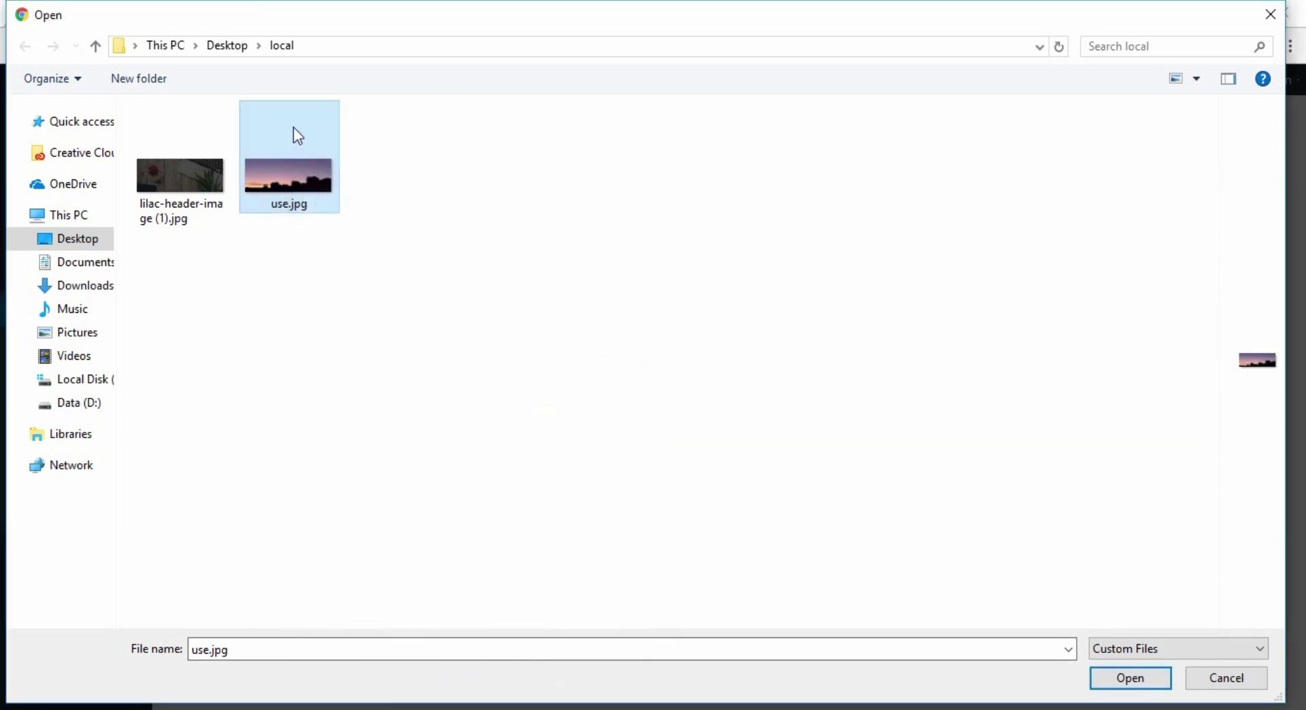
Upload use.jpg, deselect lilac-header-image.jpg and insert the uploaded picture as Slide #1's background image.
{"action": "left_click", "coordinate": [1108, 675]}
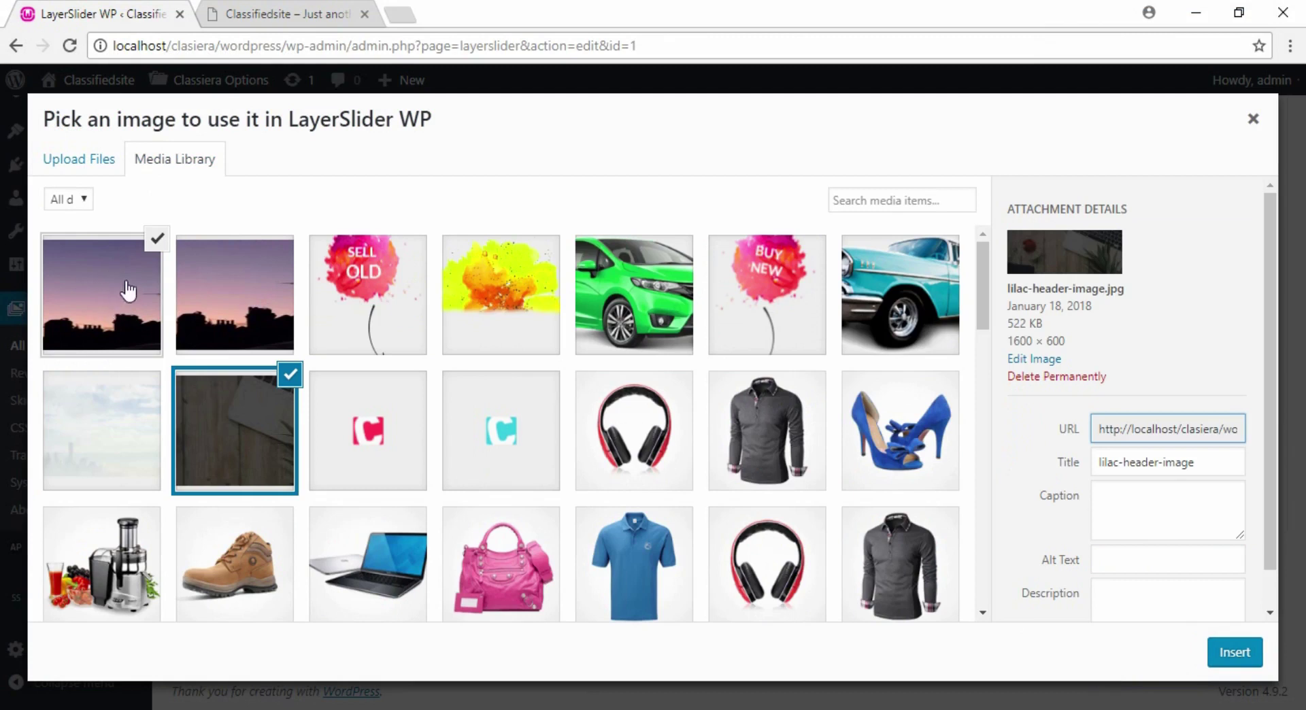
{"action": "left_click_drag", "start_coordinate": [1066, 341], "coordinate": [1010, 340]}
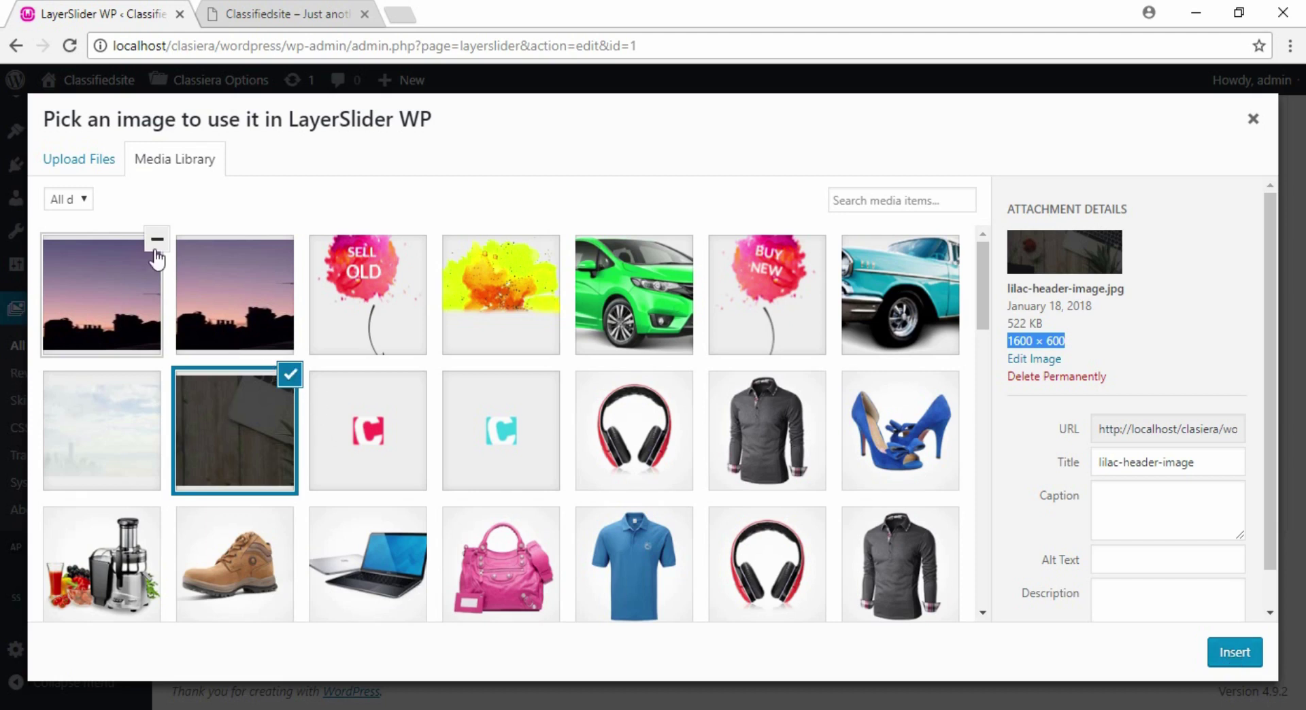
{"action": "left_click", "coordinate": [291, 376]}
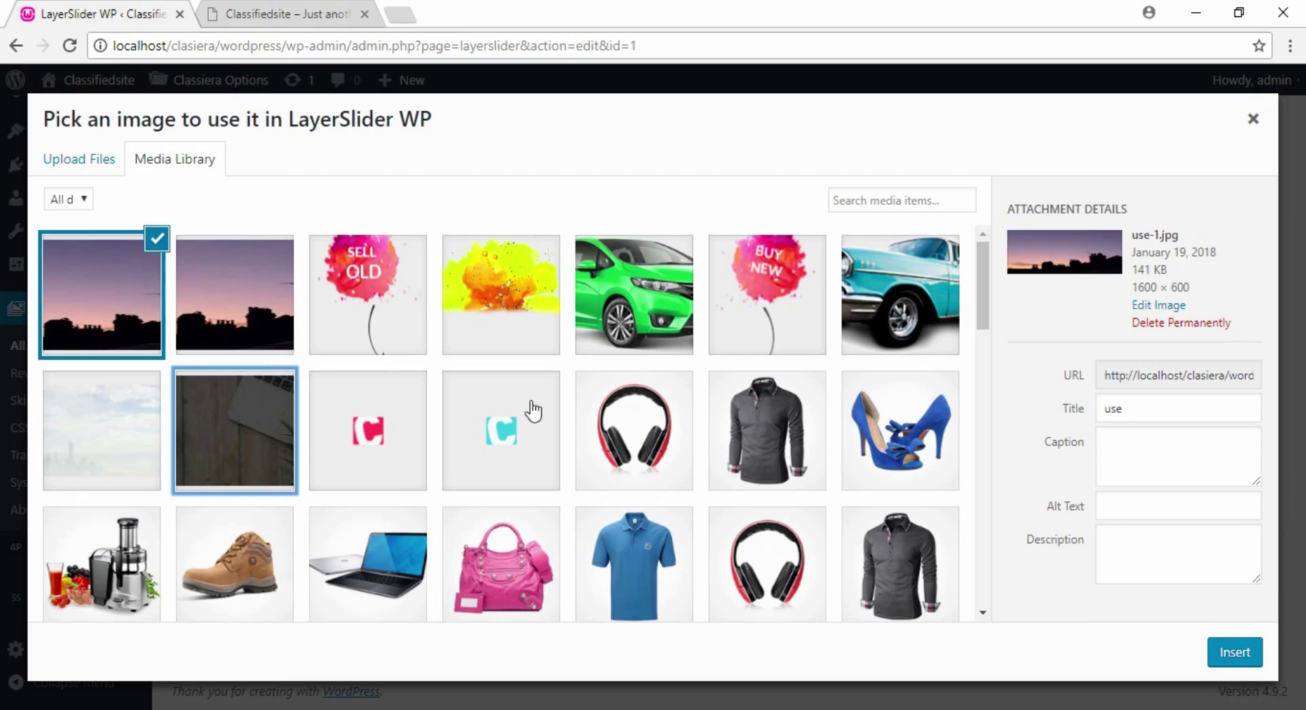
{"action": "left_click", "coordinate": [1227, 654]}
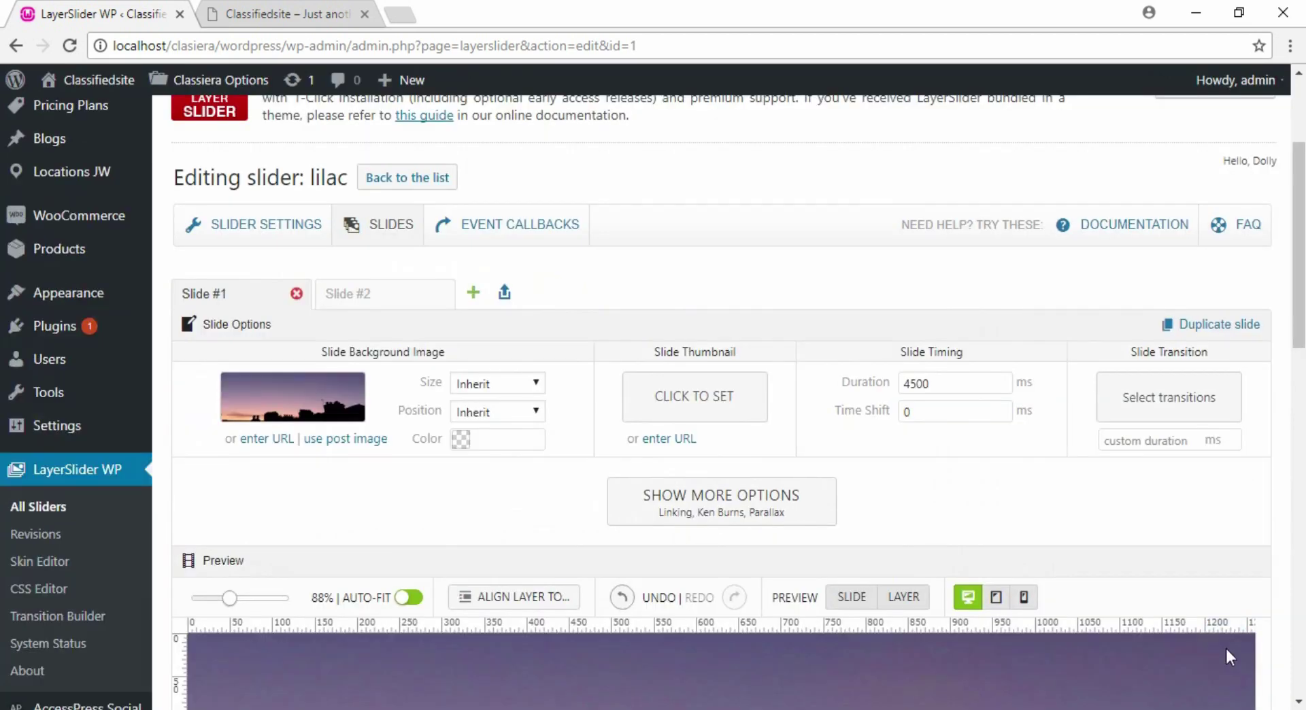
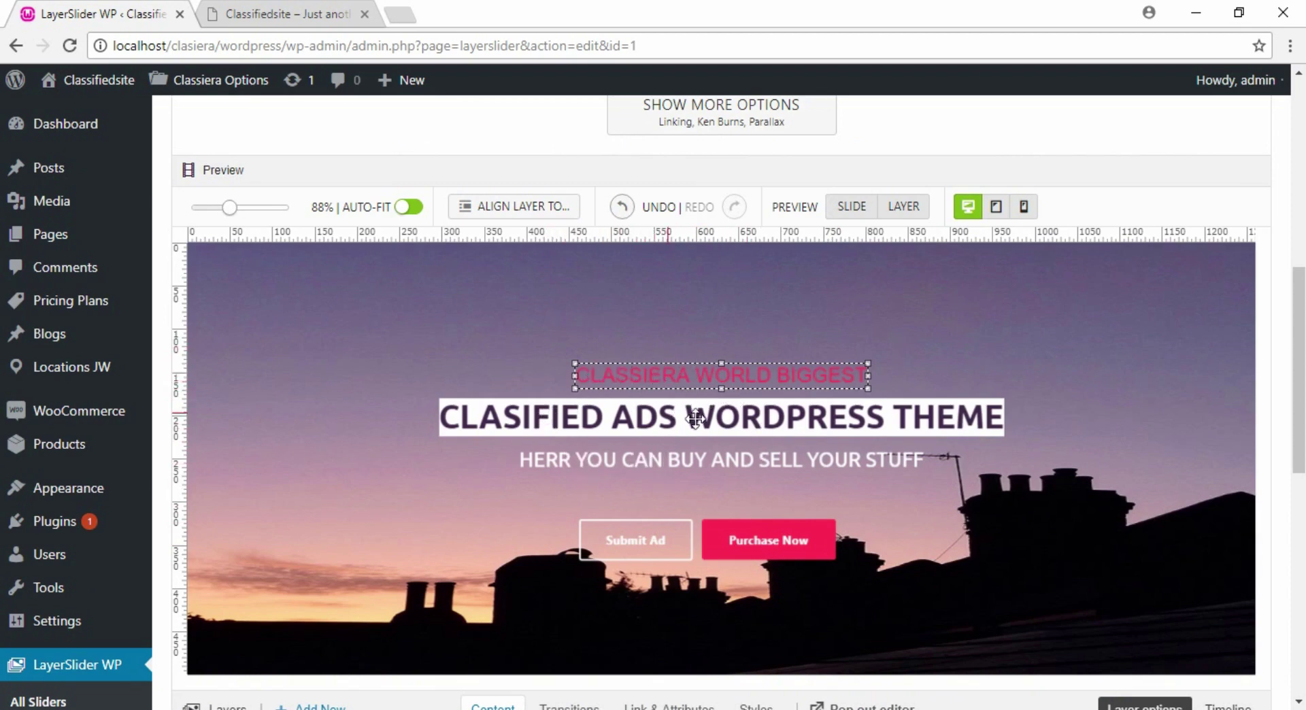
Replace the text of the Heading one layer on Slide #1 with "welcome to my site".
{"action": "scroll", "coordinate": [695, 418], "scroll_direction": "down", "scroll_amount": 4}
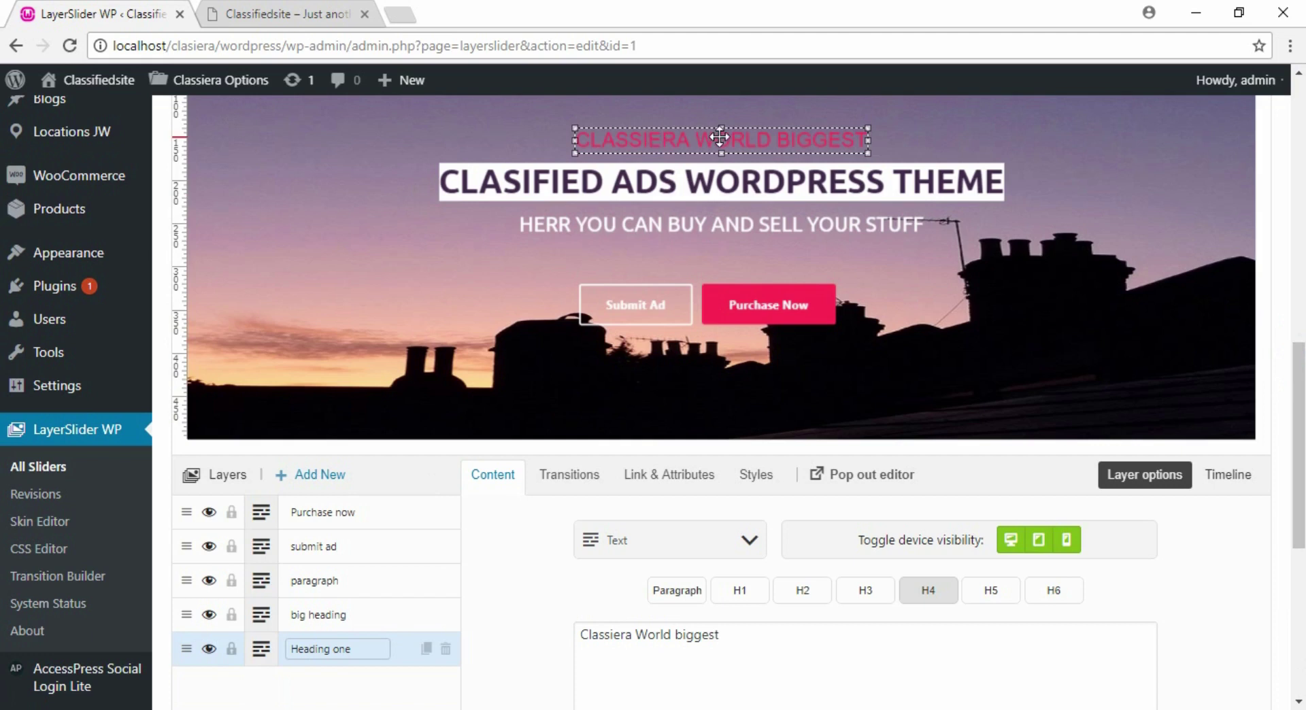
{"action": "left_click", "coordinate": [633, 141]}
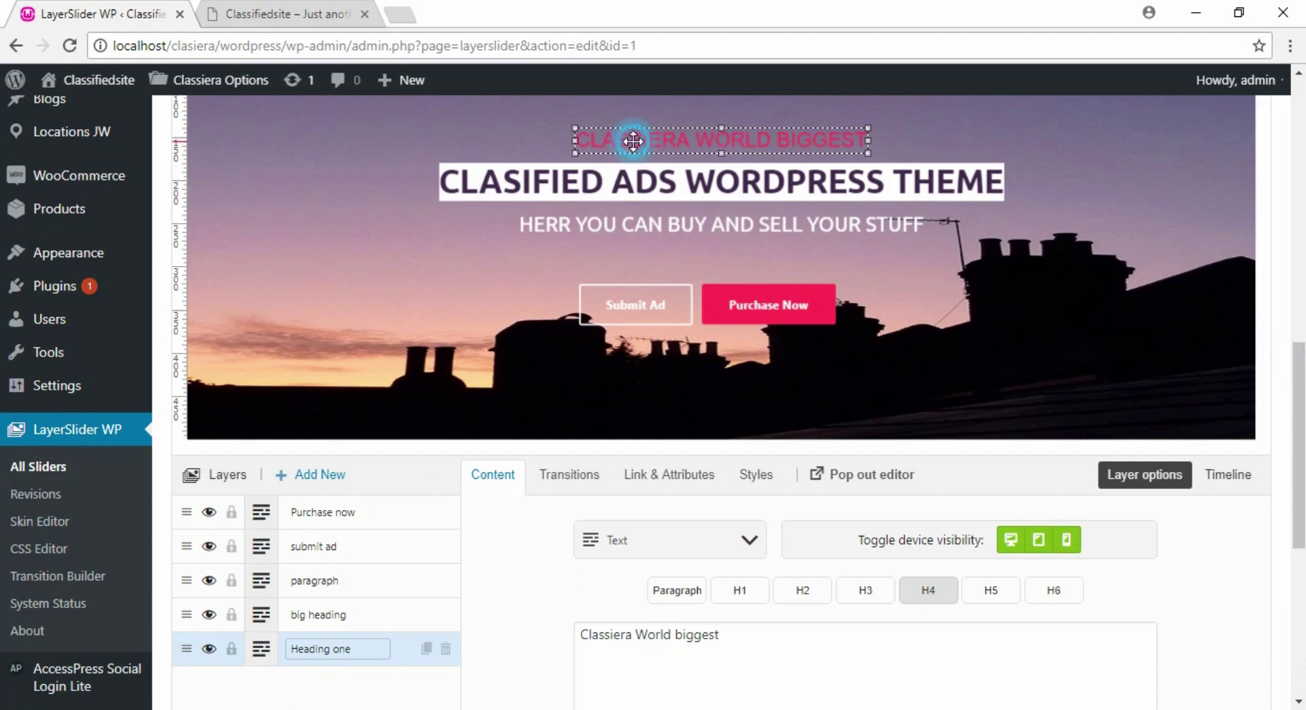
{"action": "left_click", "coordinate": [621, 175]}
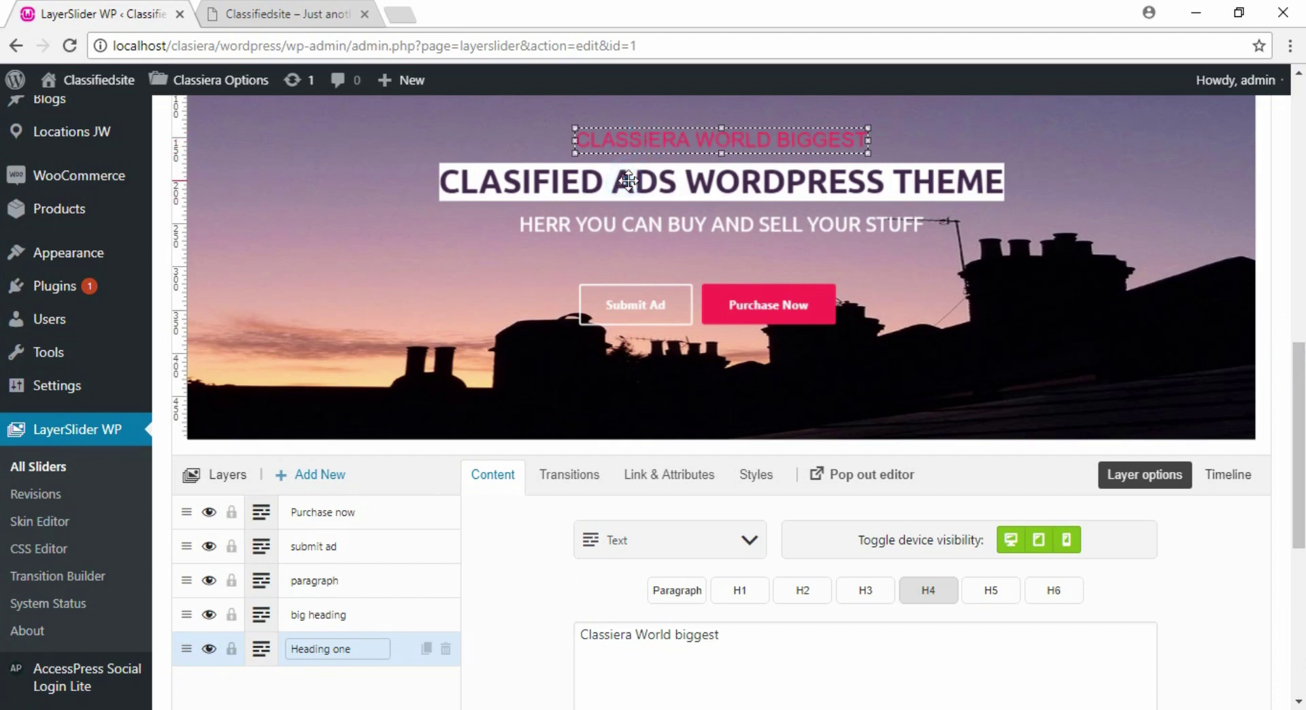
{"action": "left_click", "coordinate": [633, 143]}
{"action": "left_click", "coordinate": [647, 637]}
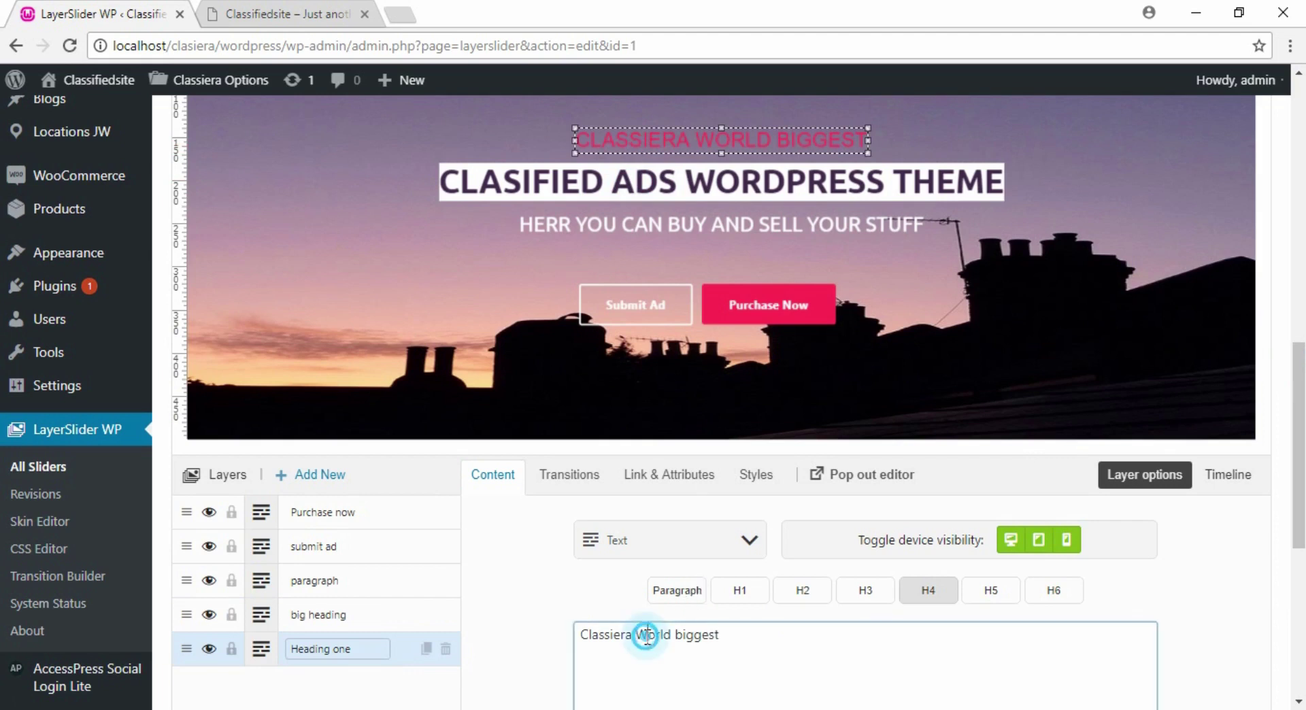
{"action": "left_click_drag", "start_coordinate": [720, 636], "coordinate": [579, 634]}
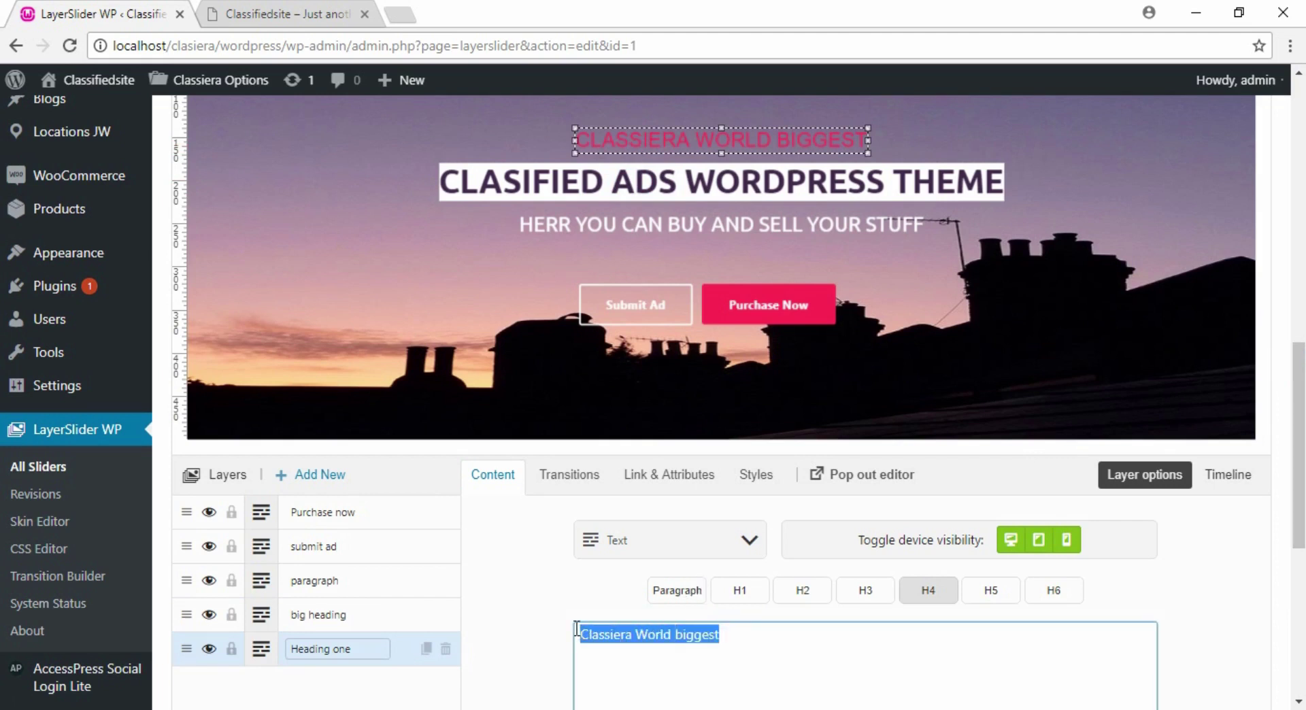
{"action": "type", "text": "wel"}
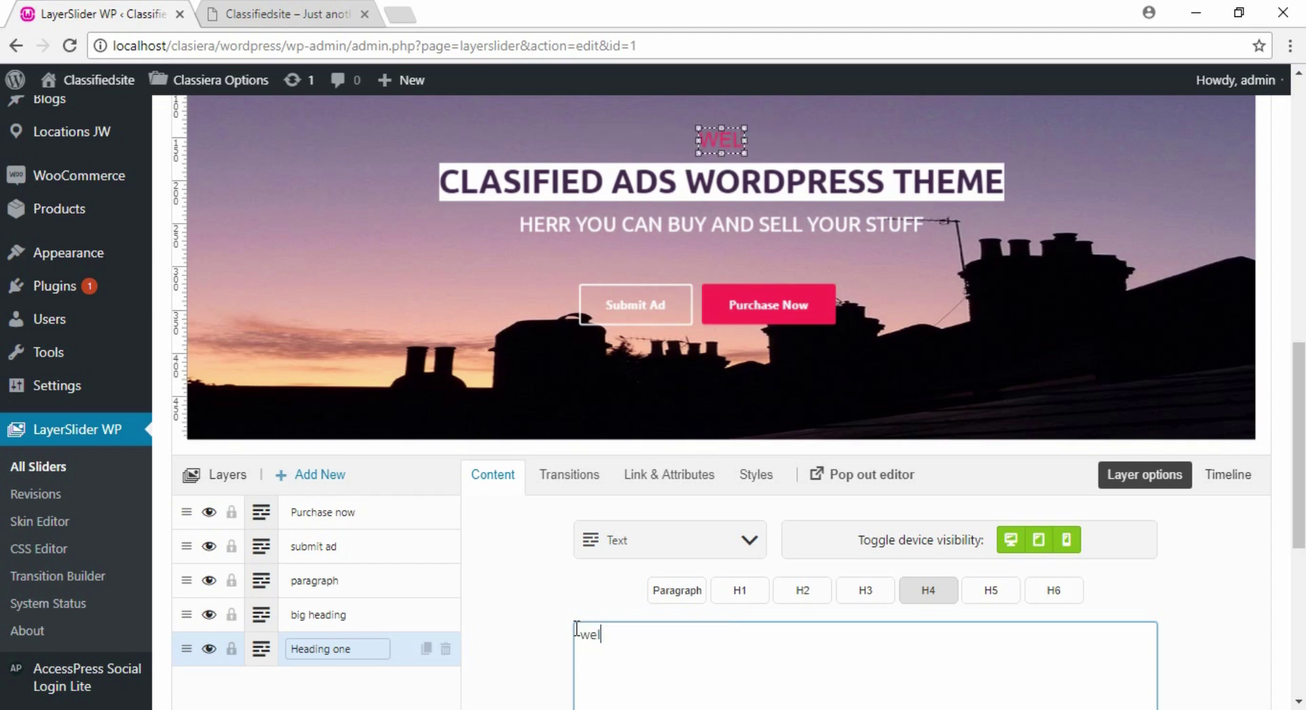
{"action": "type", "text": "come t"}
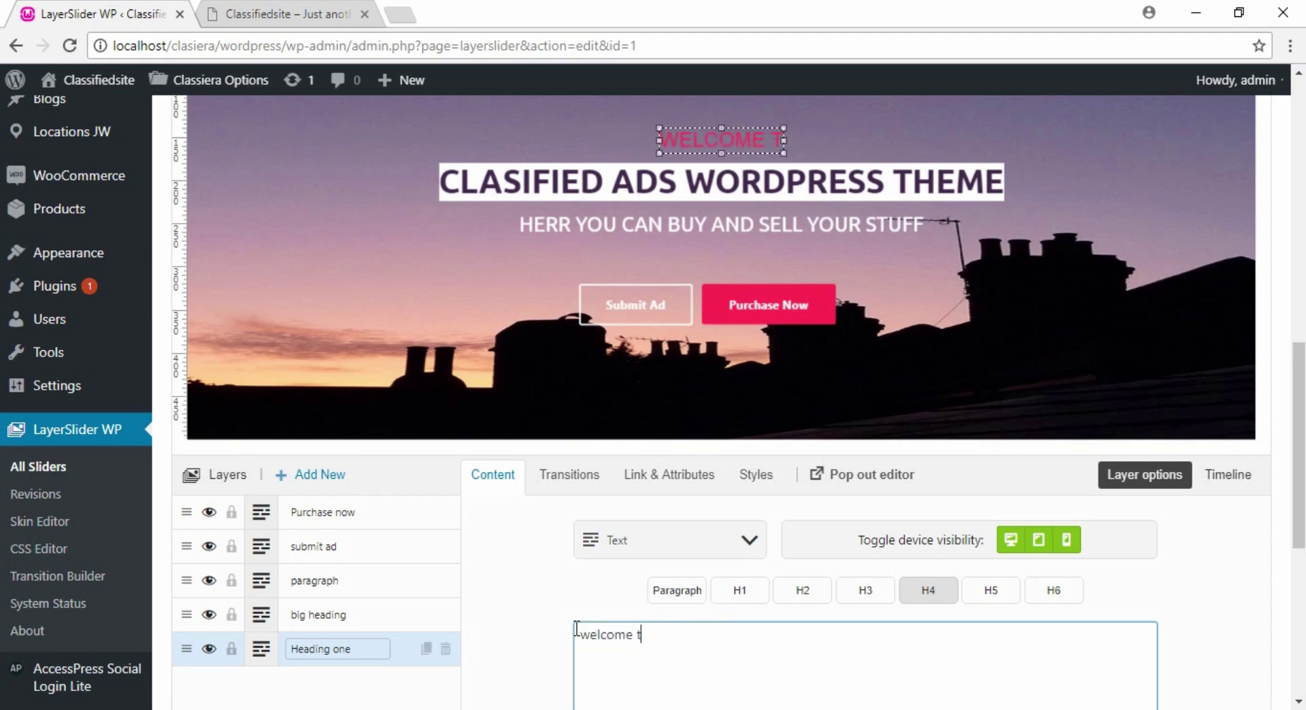
{"action": "type", "text": "o my blo"}
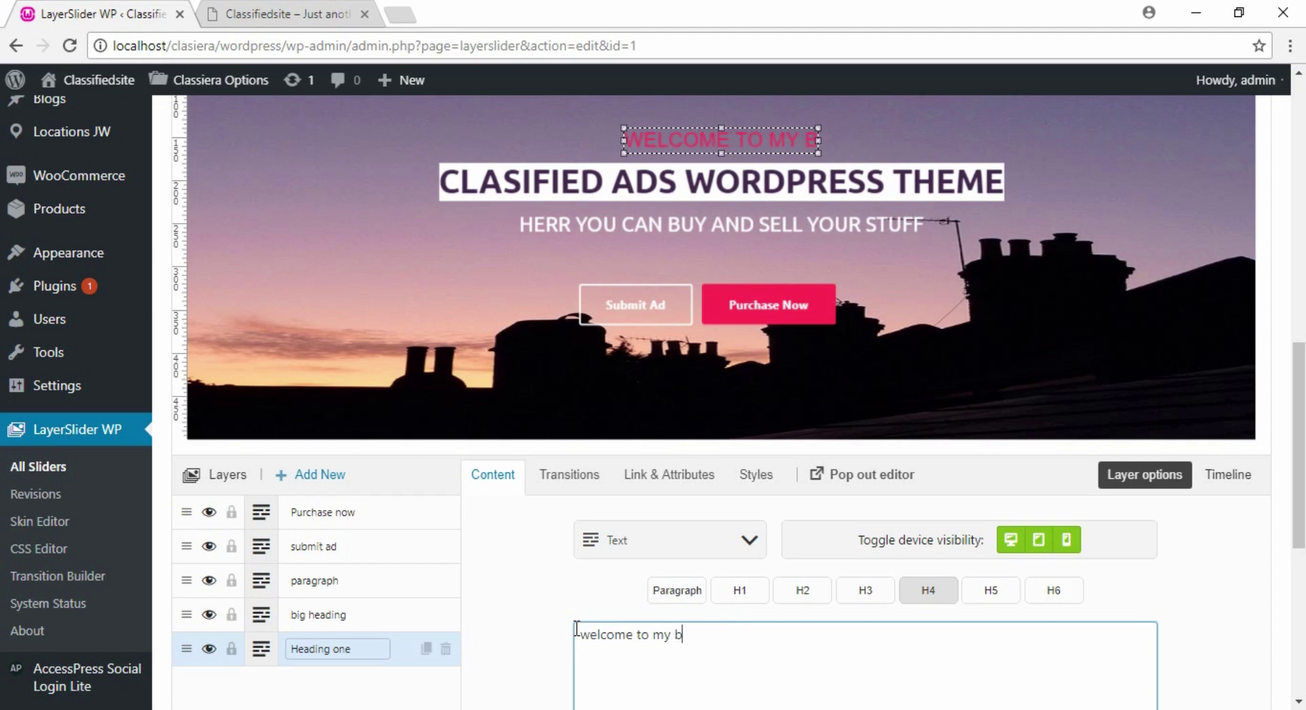
{"action": "key", "text": "BackSpace"}
{"action": "key", "text": "BackSpace"}
{"action": "key", "text": "BackSpace"}
{"action": "type", "text": "site"}
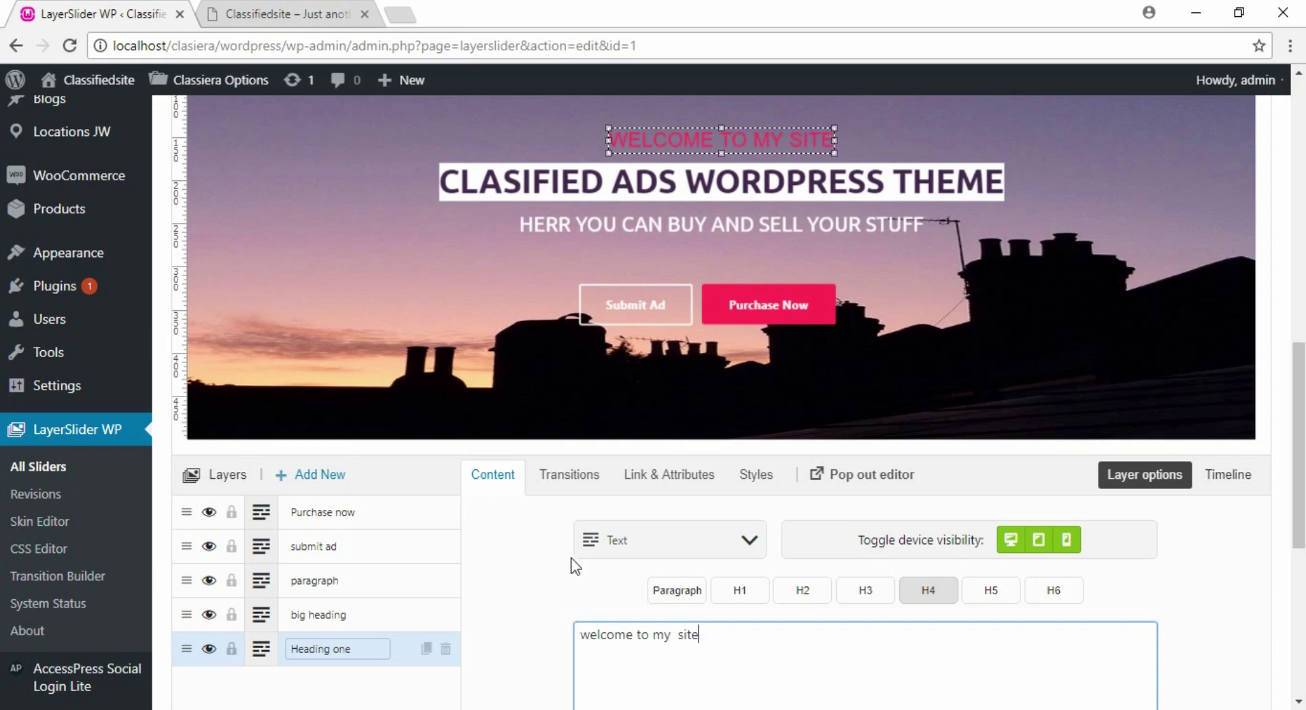
Replace the text of the big heading layer on Slide #1 with "change this to anything".
{"action": "left_click", "coordinate": [687, 185]}
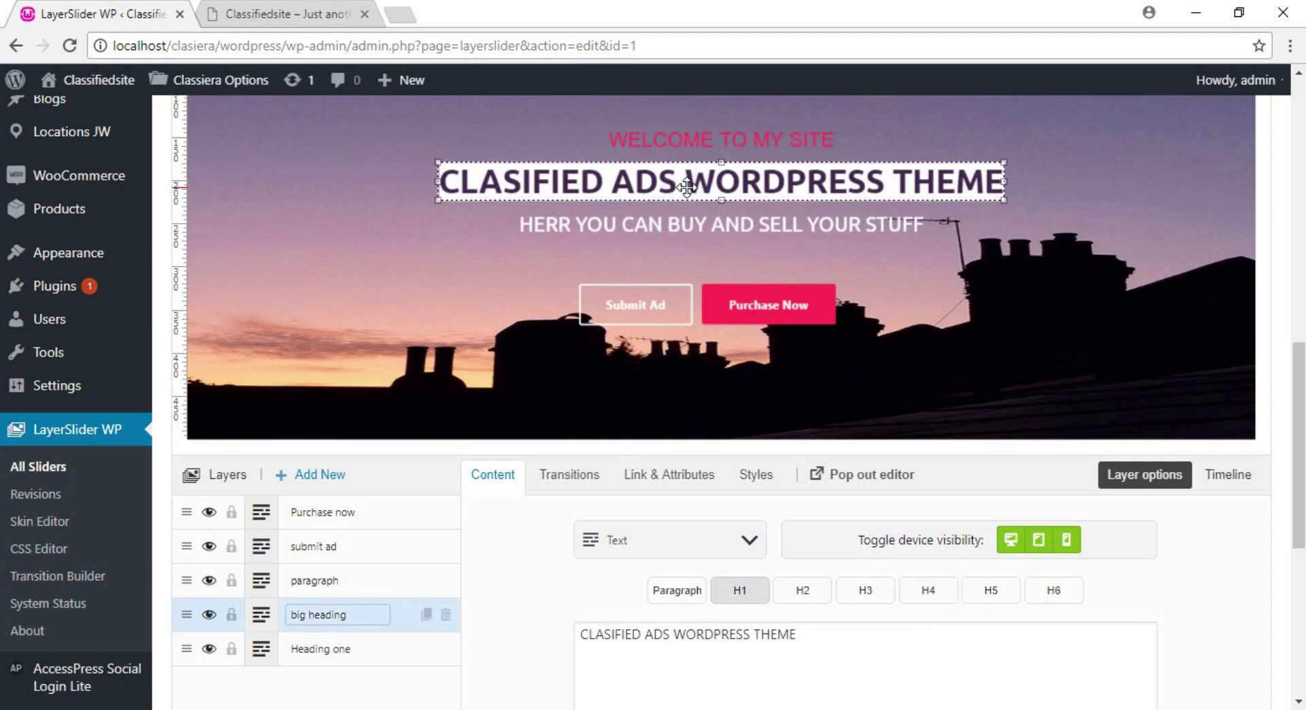
{"action": "left_click_drag", "start_coordinate": [802, 637], "coordinate": [545, 646]}
{"action": "type", "text": "c"}
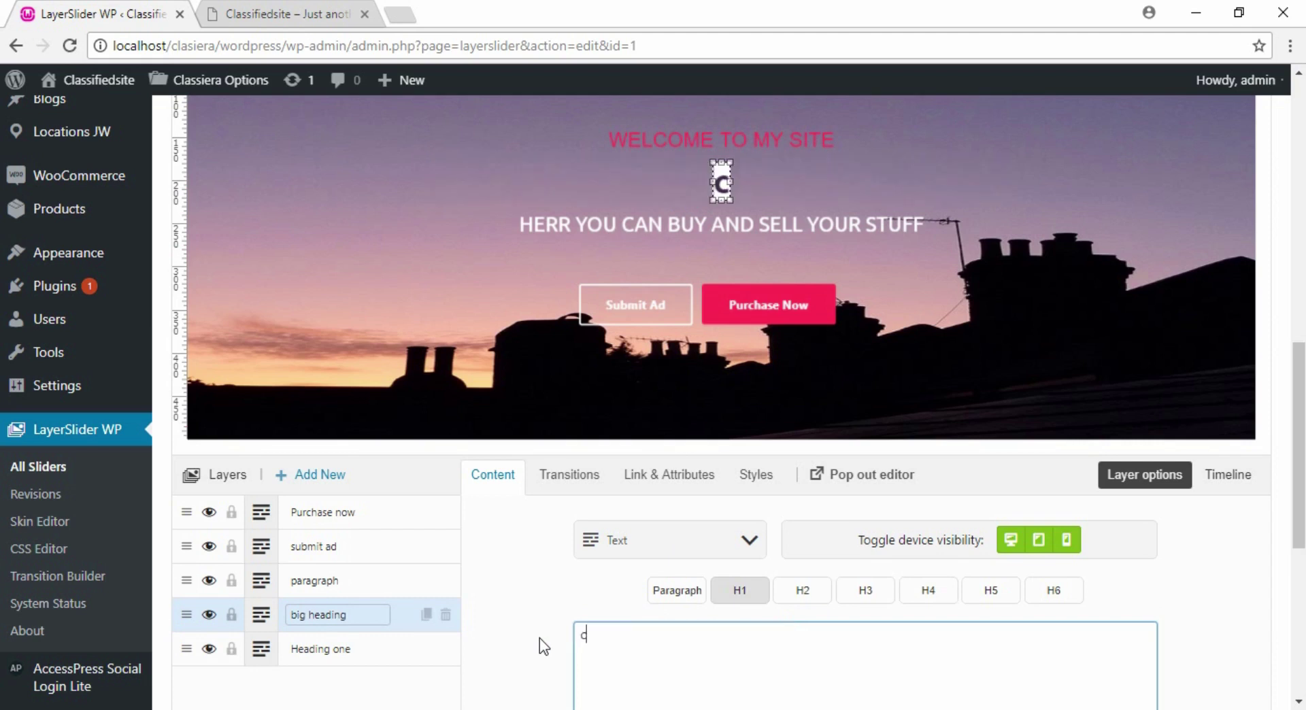
{"action": "type", "text": "hange "}
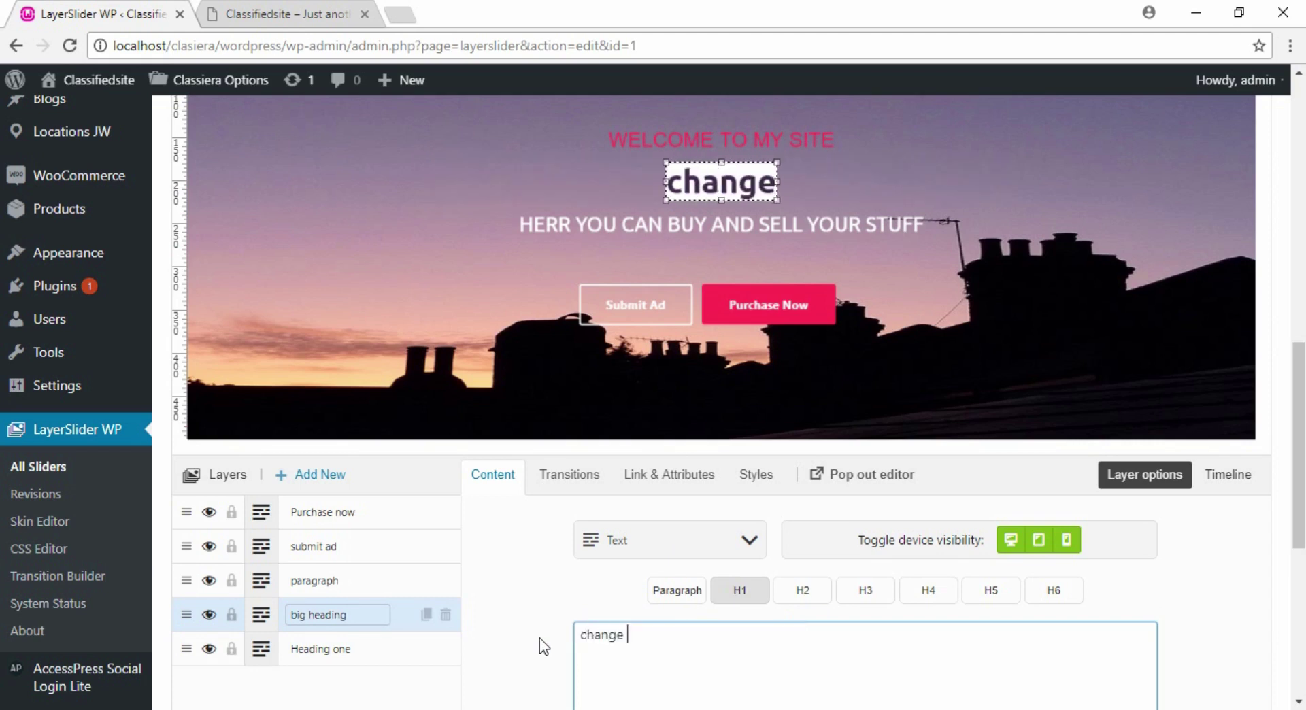
{"action": "type", "text": "the tes"}
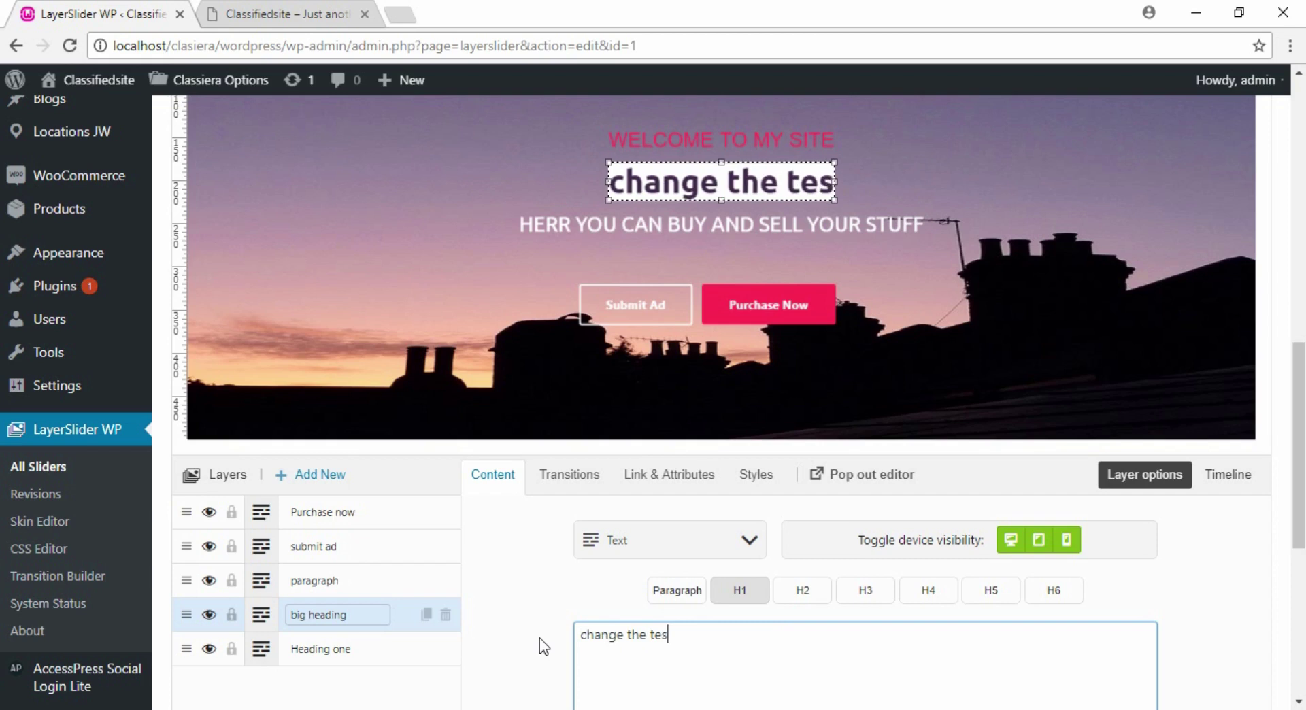
{"action": "key", "text": "BackSpace"}
{"action": "key", "text": "BackSpace"}
{"action": "key", "text": "BackSpace"}
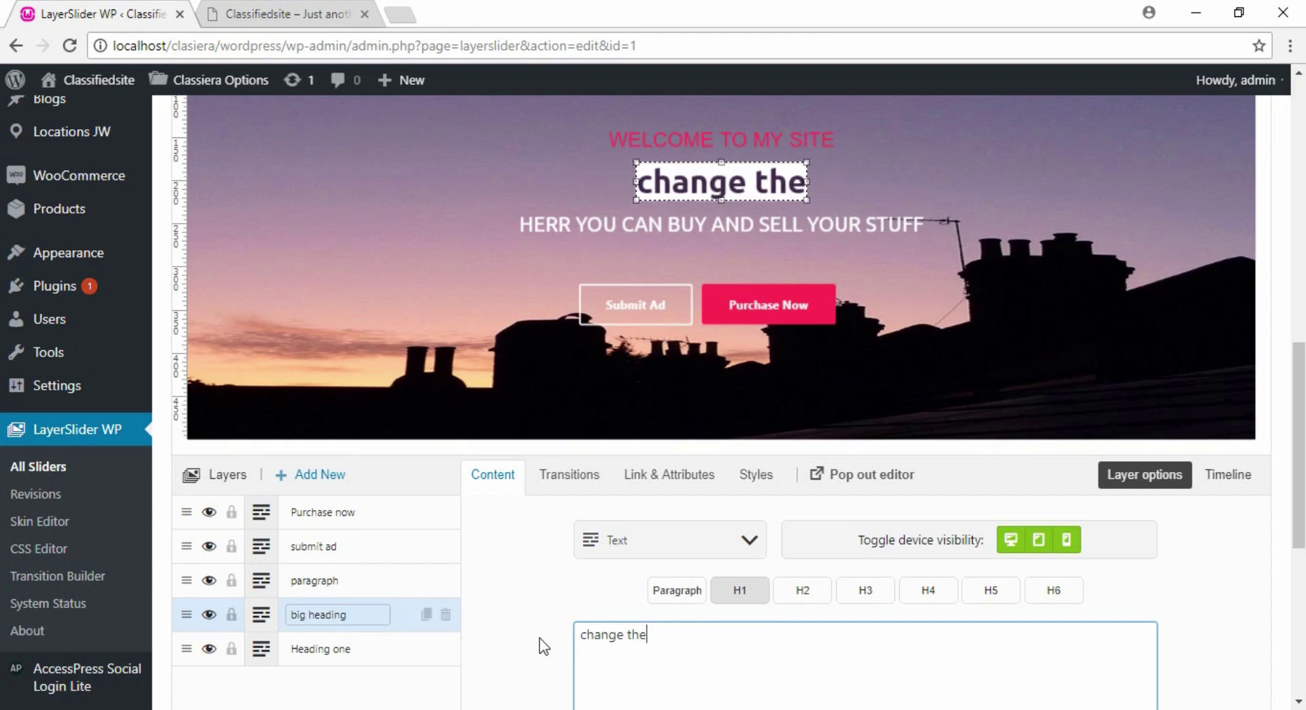
{"action": "type", "text": "is"}
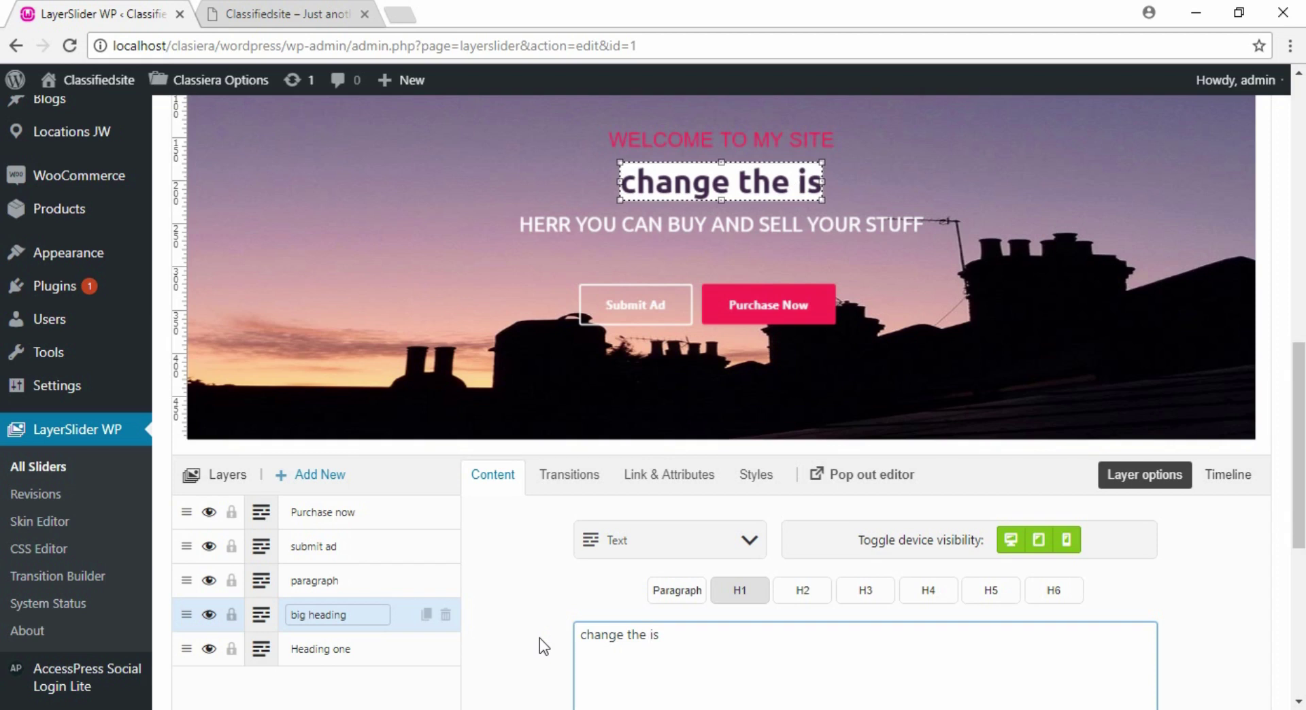
{"action": "key", "text": "BackSpace"}
{"action": "key", "text": "BackSpace"}
{"action": "key", "text": "BackSpace"}
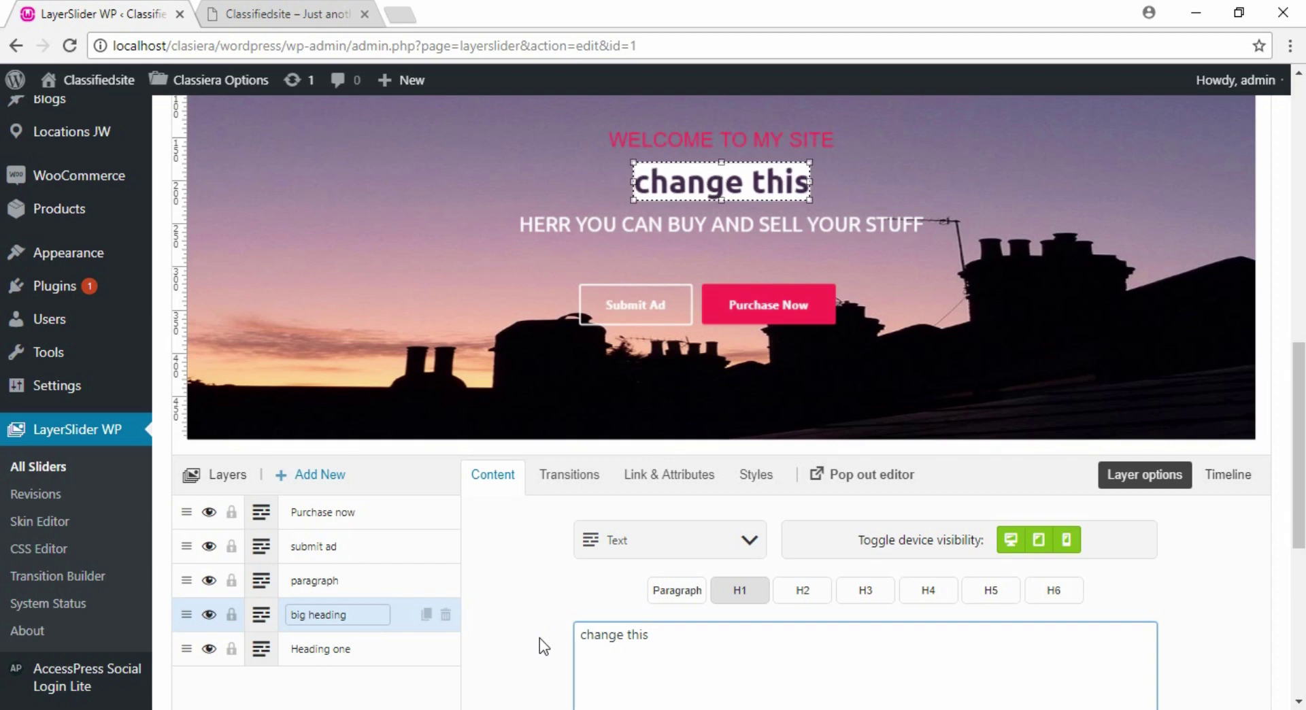
{"action": "key", "text": "Delete"}
{"action": "key", "text": "Delete"}
{"action": "key", "text": "BackSpace"}
{"action": "type", "text": "this to anything"}
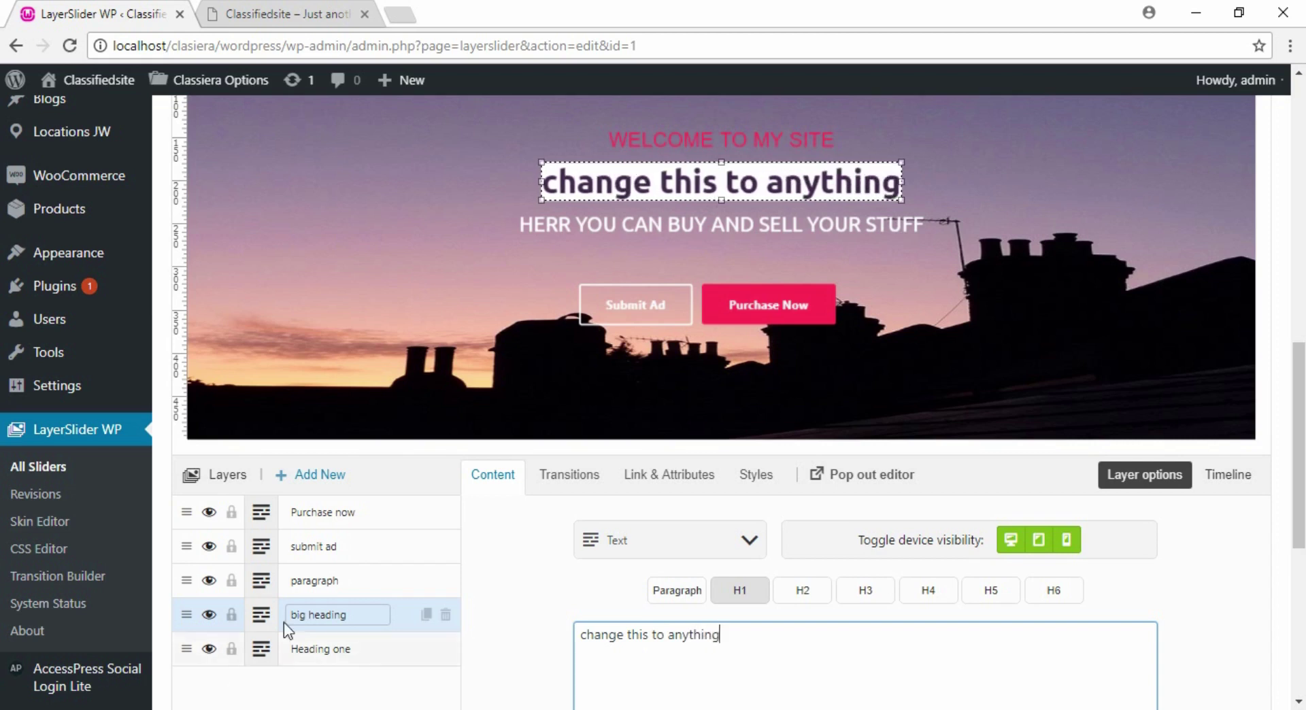
Hide the paragraph, Heading one, big heading, Purchase now and submit ad layers of Slide #1.
{"action": "left_click", "coordinate": [643, 228]}
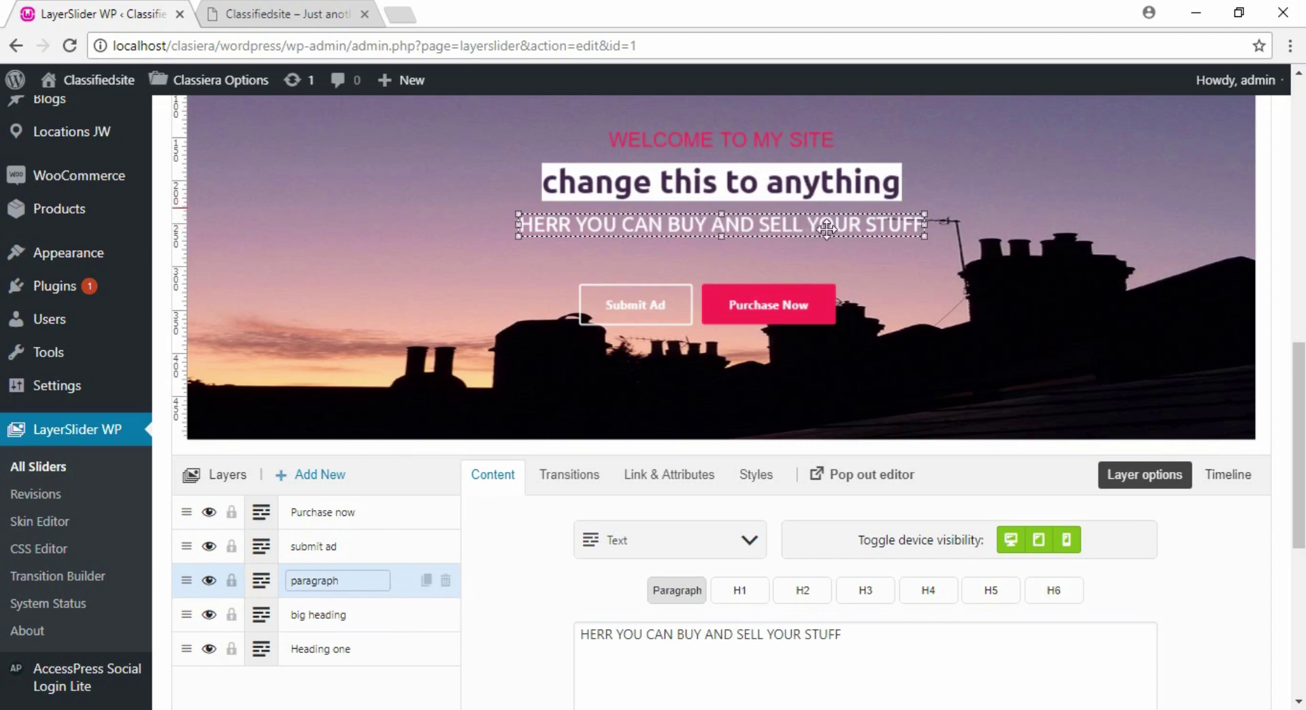
{"action": "left_click", "coordinate": [209, 580]}
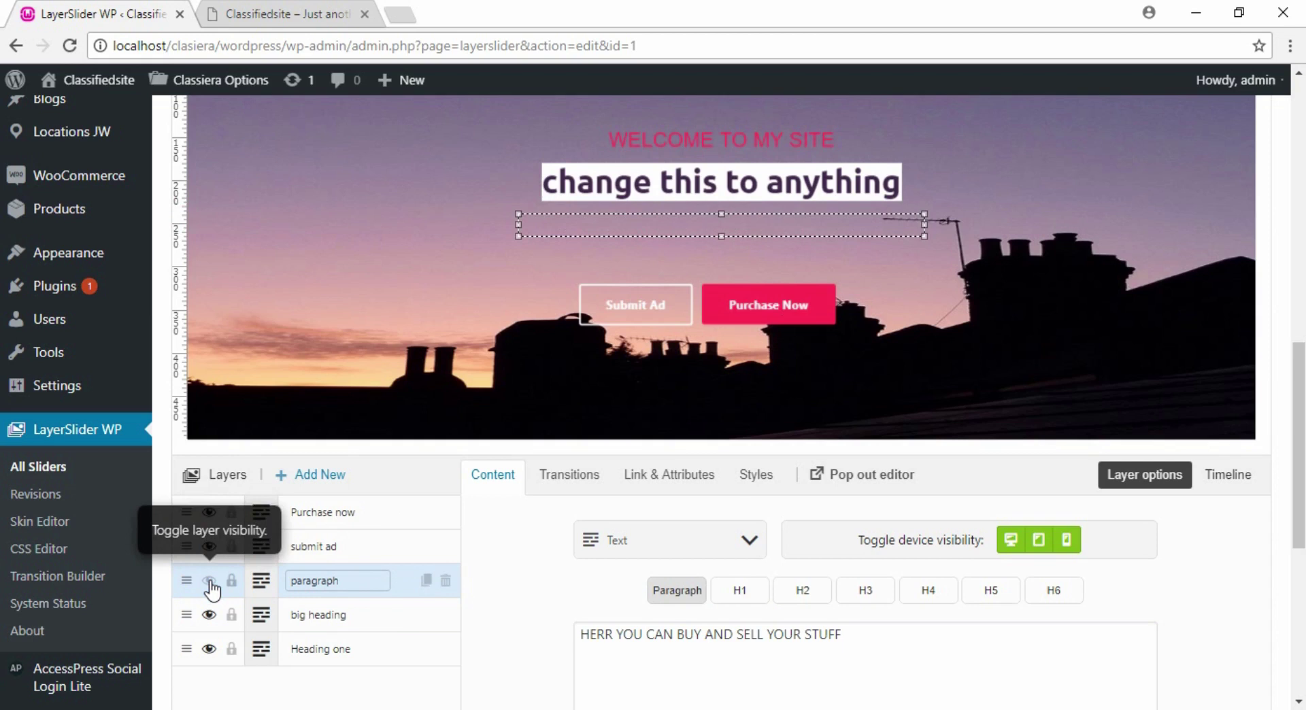
{"action": "left_click", "coordinate": [684, 140]}
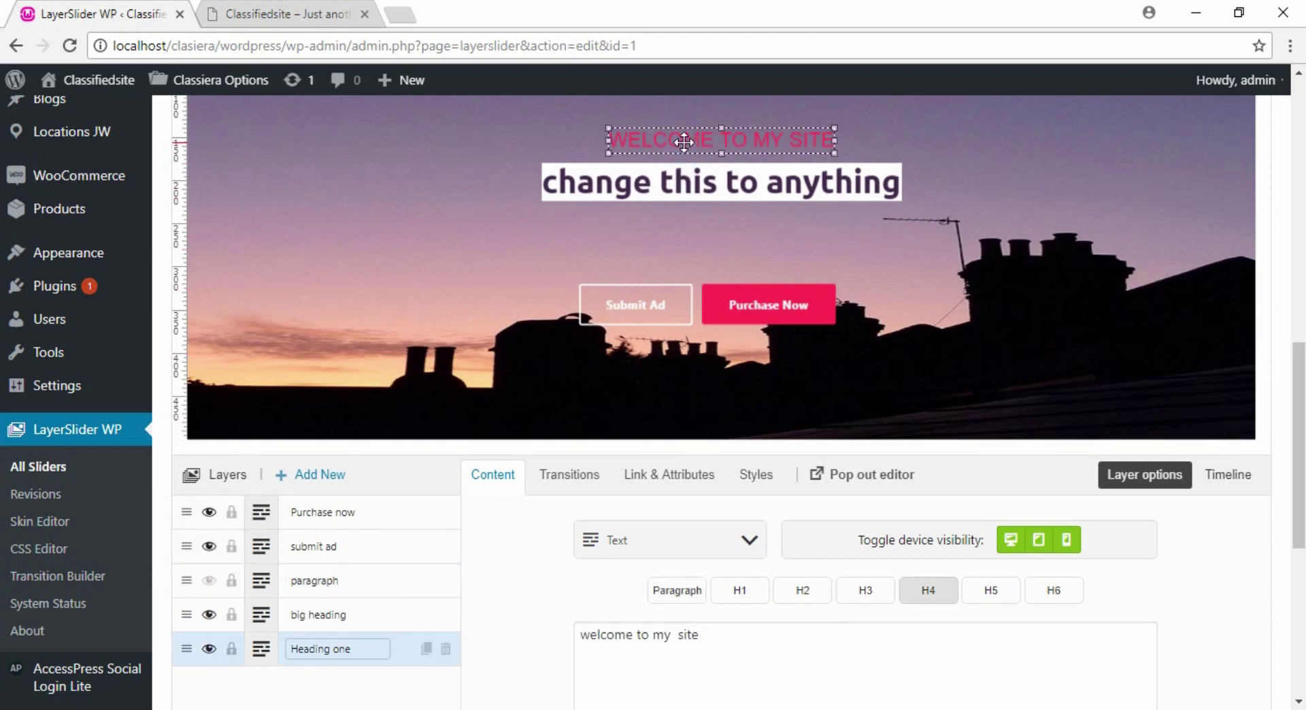
{"action": "left_click", "coordinate": [209, 649]}
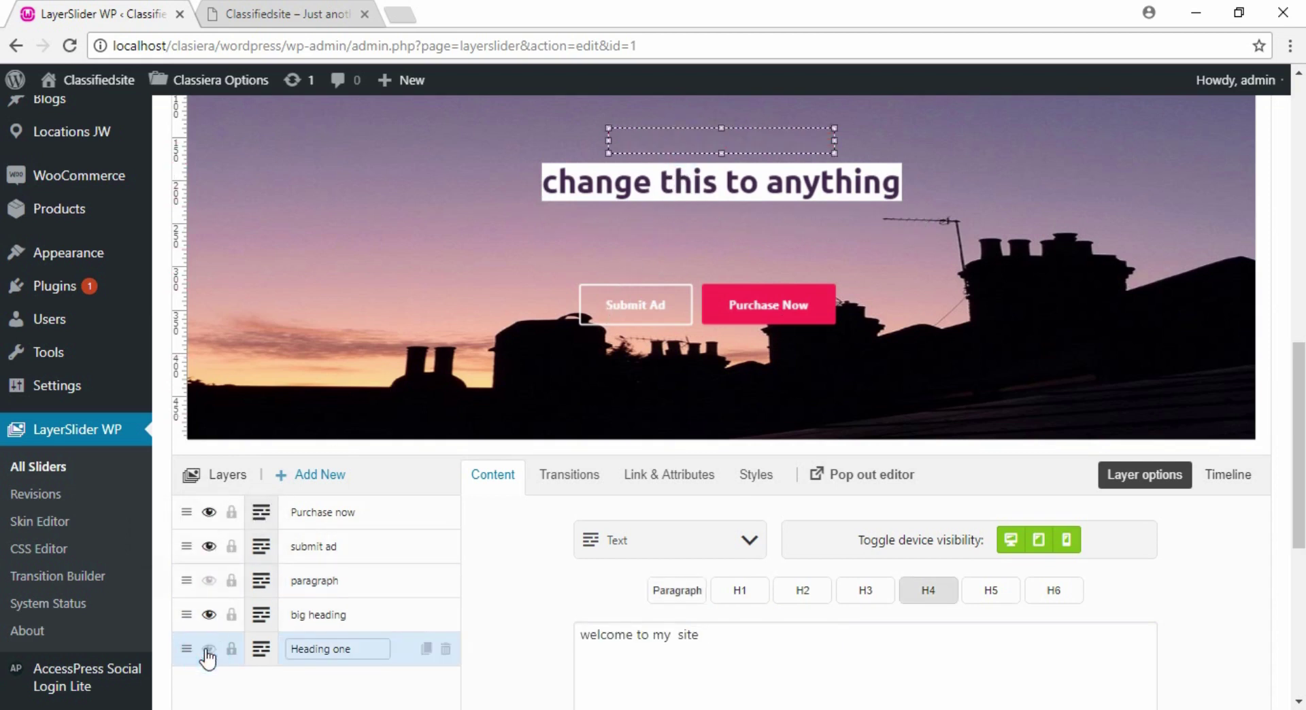
{"action": "left_click", "coordinate": [668, 180]}
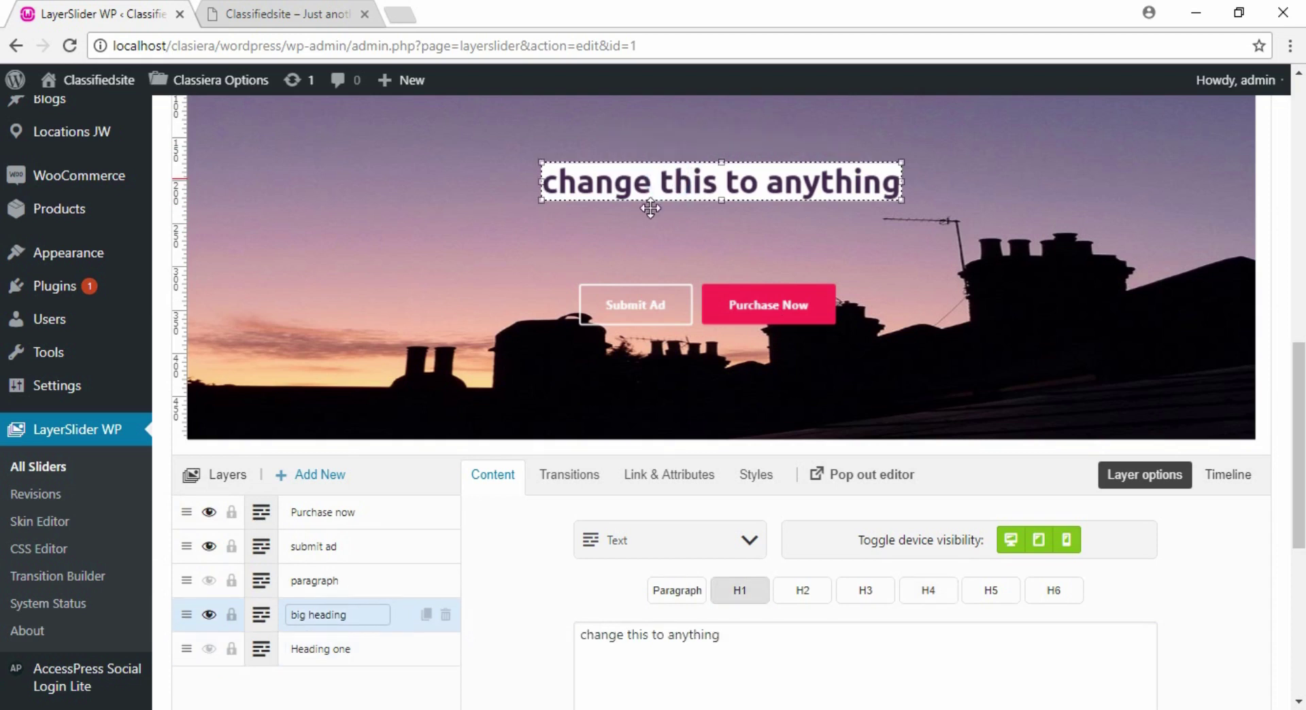
{"action": "left_click", "coordinate": [208, 615]}
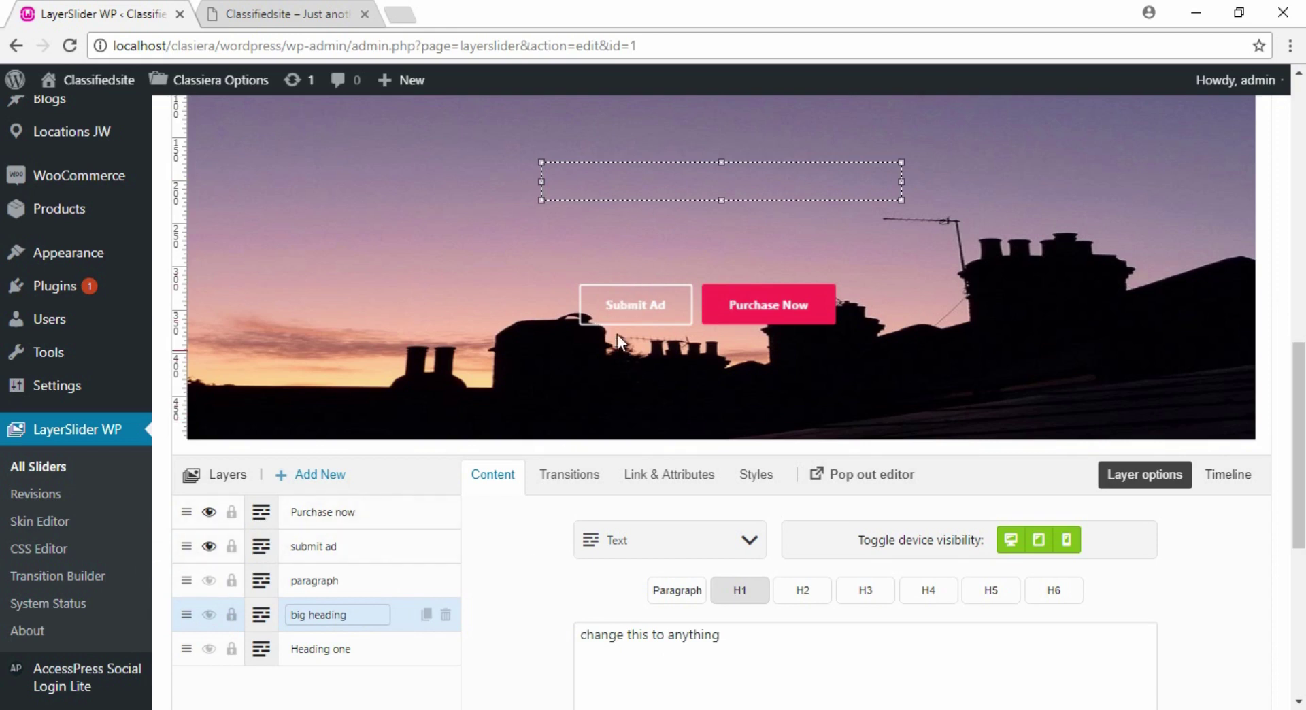
{"action": "left_click", "coordinate": [621, 301]}
{"action": "left_click", "coordinate": [209, 511]}
{"action": "left_click", "coordinate": [209, 546]}
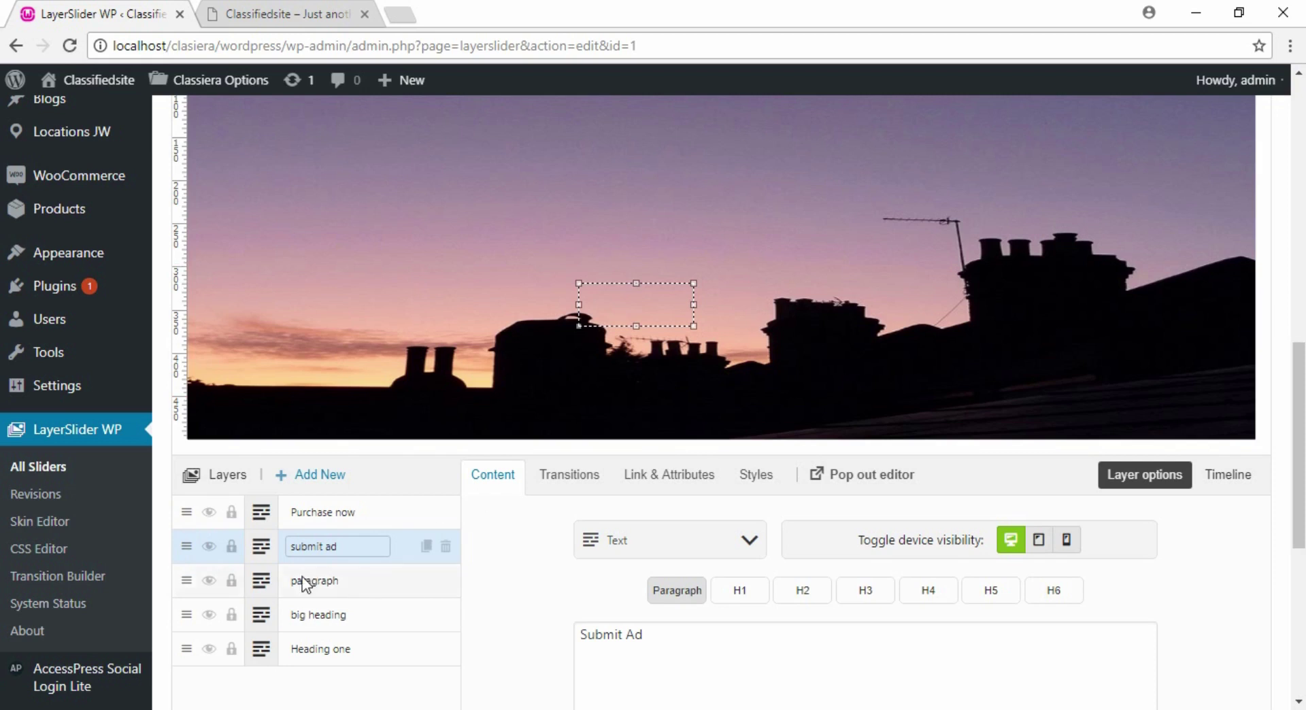
Make all five layers of Slide #1 visible again.
{"action": "left_click", "coordinate": [208, 650]}
{"action": "left_click", "coordinate": [208, 615]}
{"action": "left_click", "coordinate": [209, 581]}
{"action": "left_click", "coordinate": [209, 546]}
{"action": "left_click", "coordinate": [209, 512]}
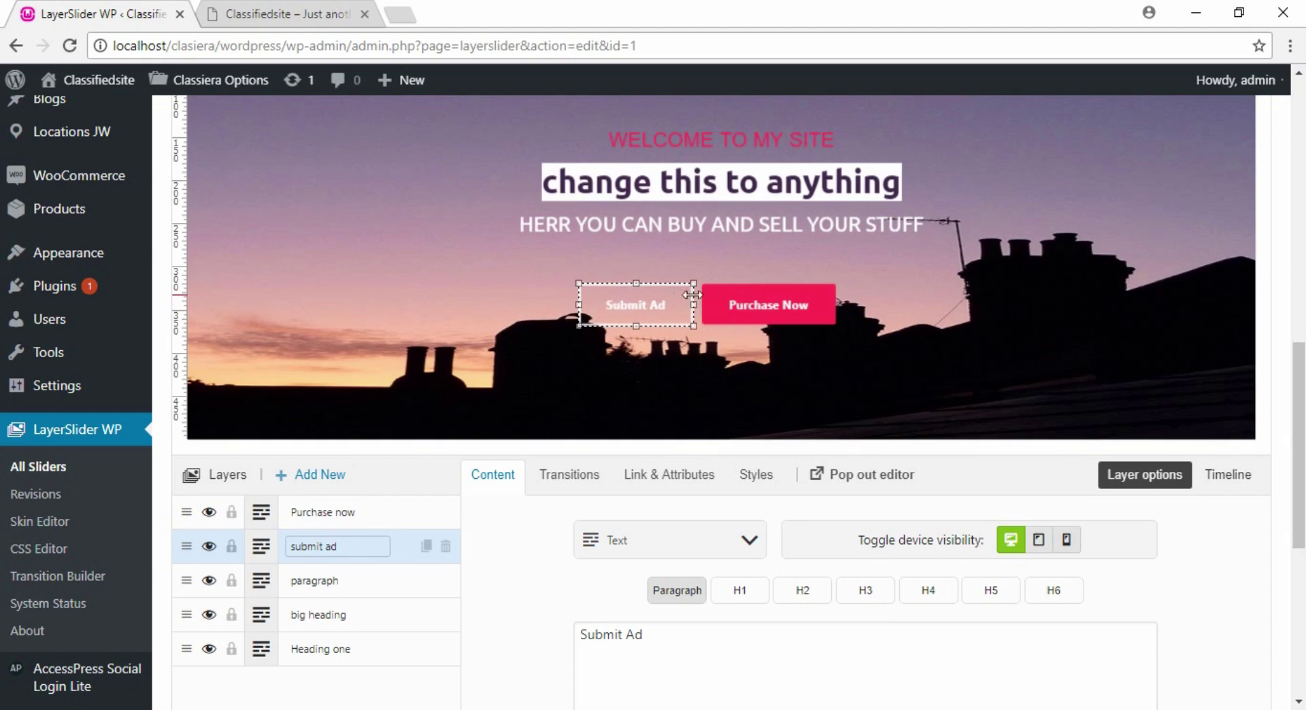
Inspect the link URLs assigned to the submit ad and Purchase now layers without changing them.
{"action": "scroll", "coordinate": [637, 376], "scroll_direction": "down", "scroll_amount": 2}
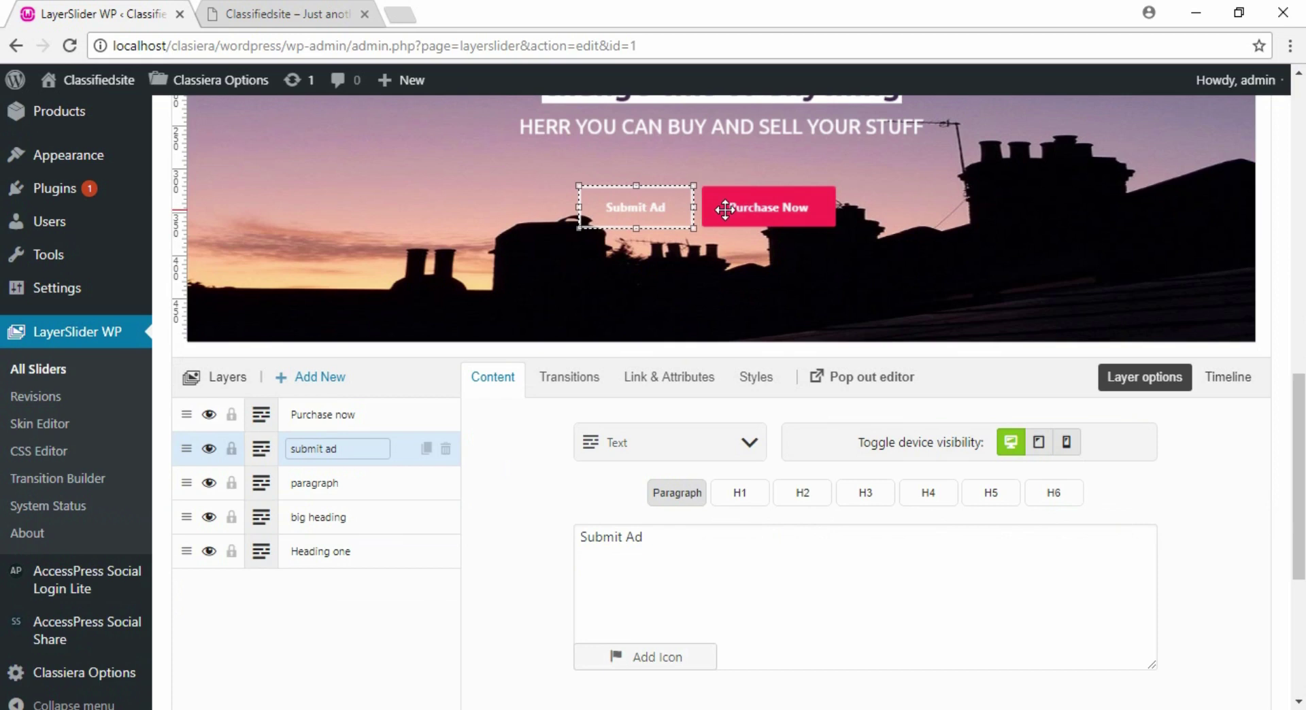
{"action": "left_click", "coordinate": [555, 373]}
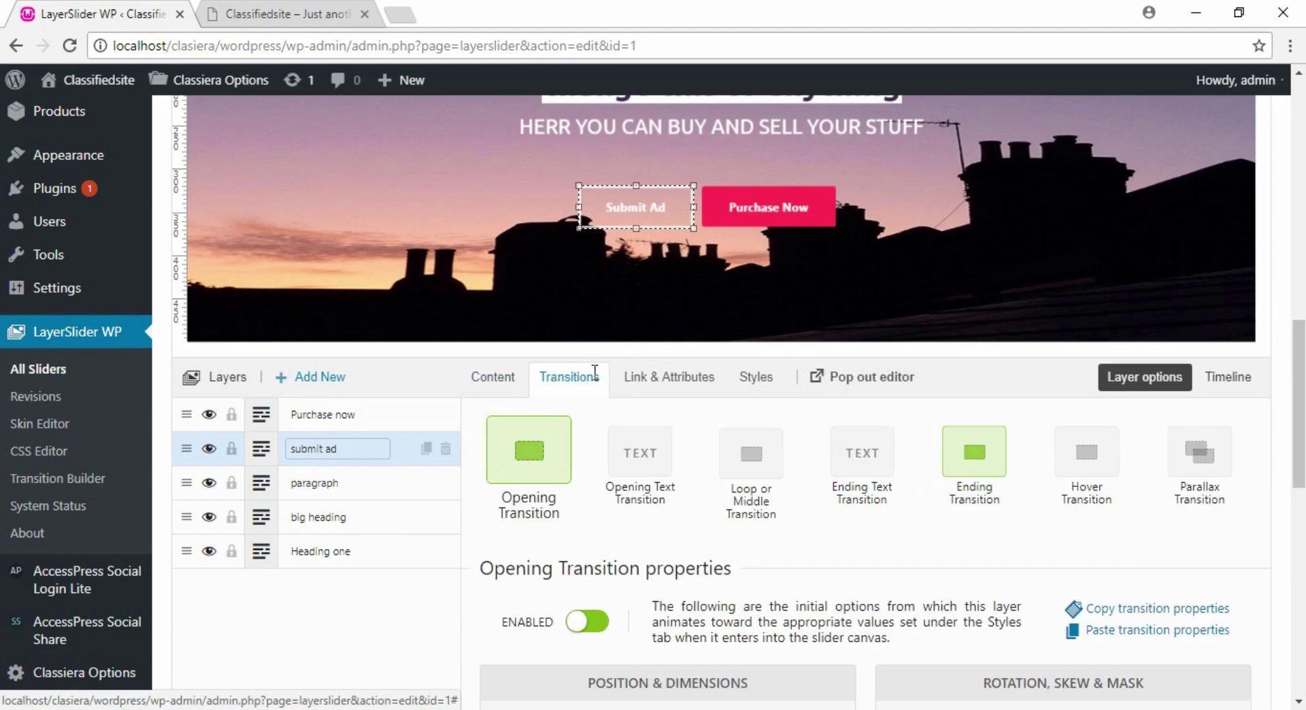
{"action": "left_click", "coordinate": [673, 378]}
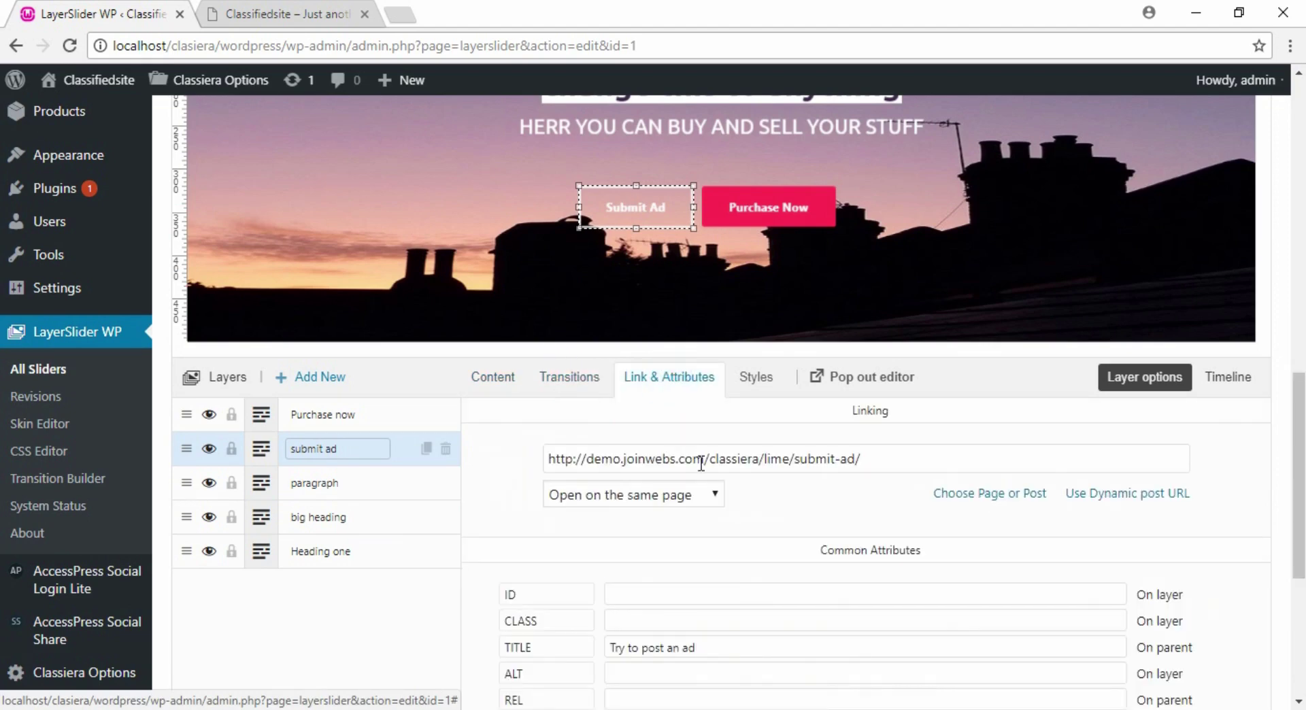
{"action": "left_click_drag", "start_coordinate": [875, 465], "coordinate": [539, 469]}
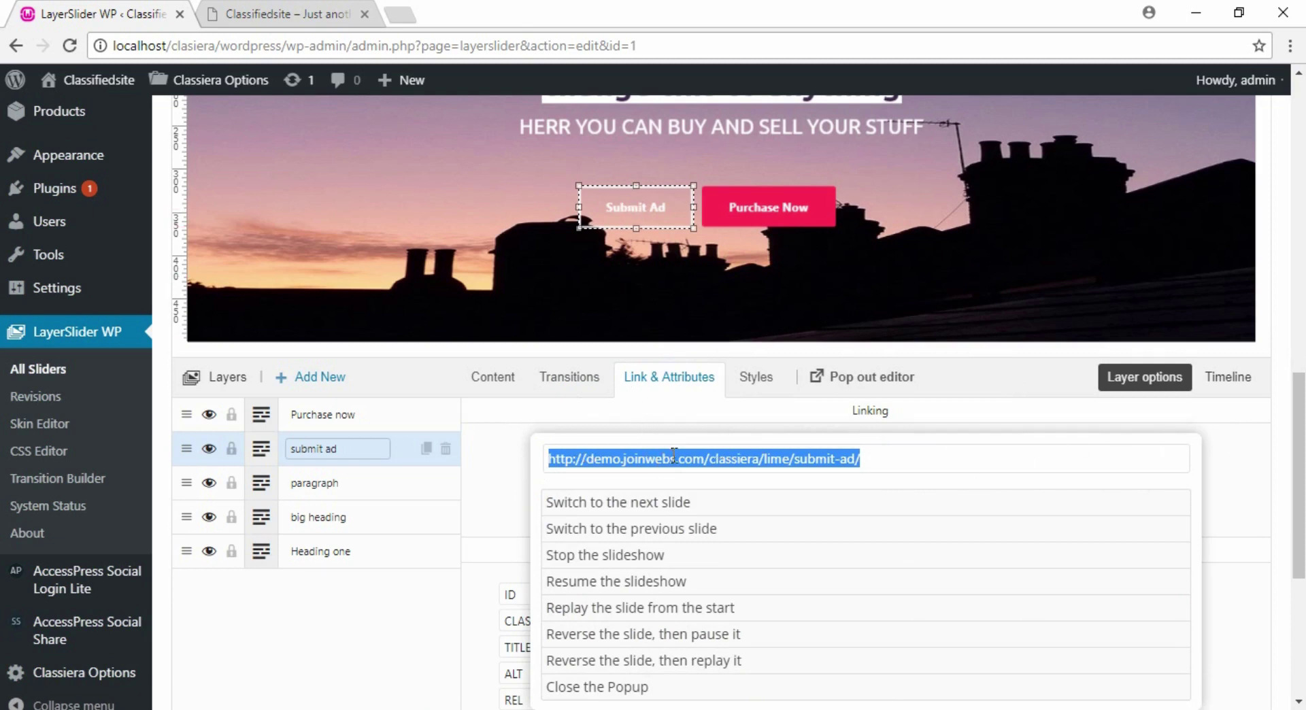
{"action": "left_click", "coordinate": [1233, 486]}
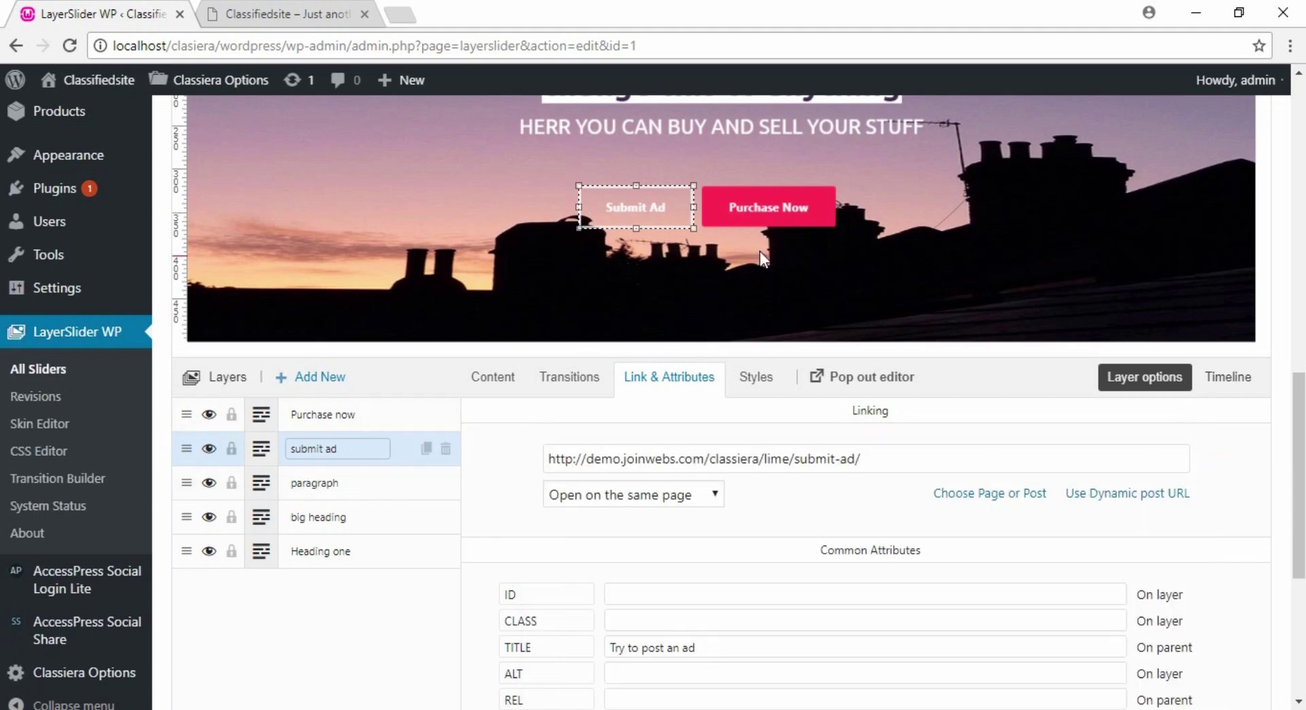
{"action": "left_click", "coordinate": [768, 206]}
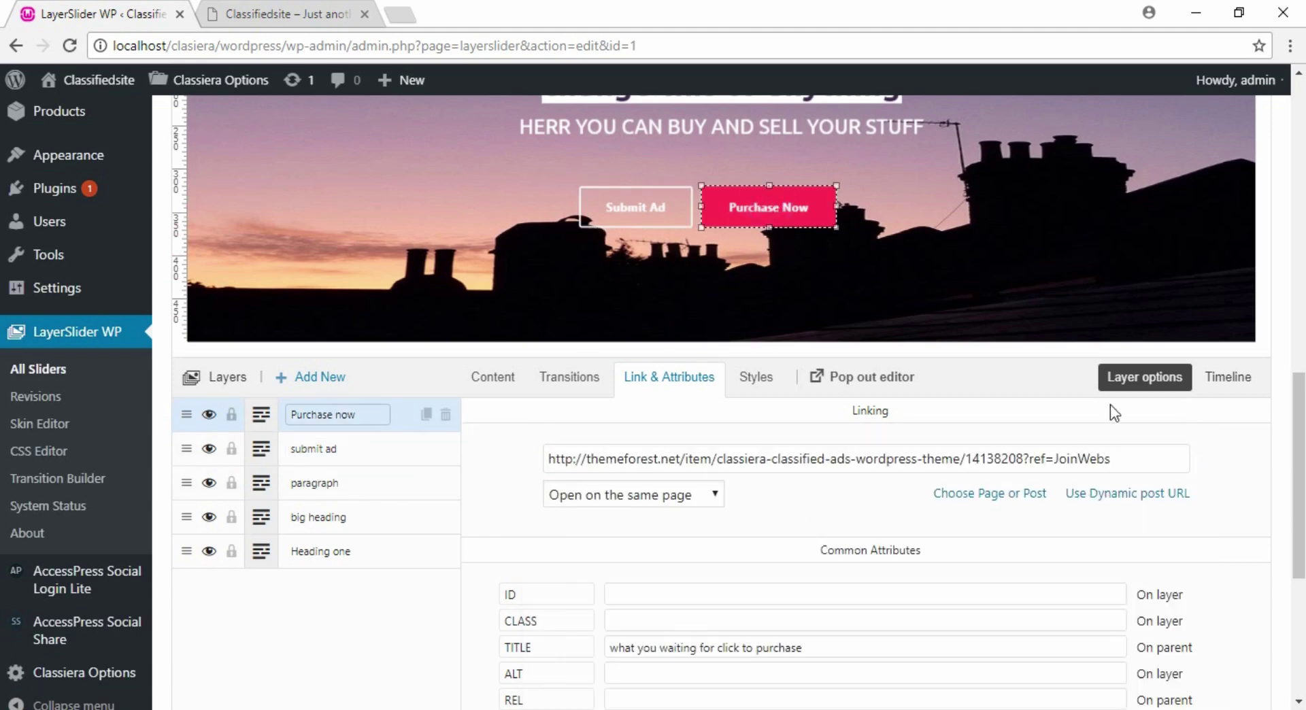
{"action": "left_click", "coordinate": [1129, 459]}
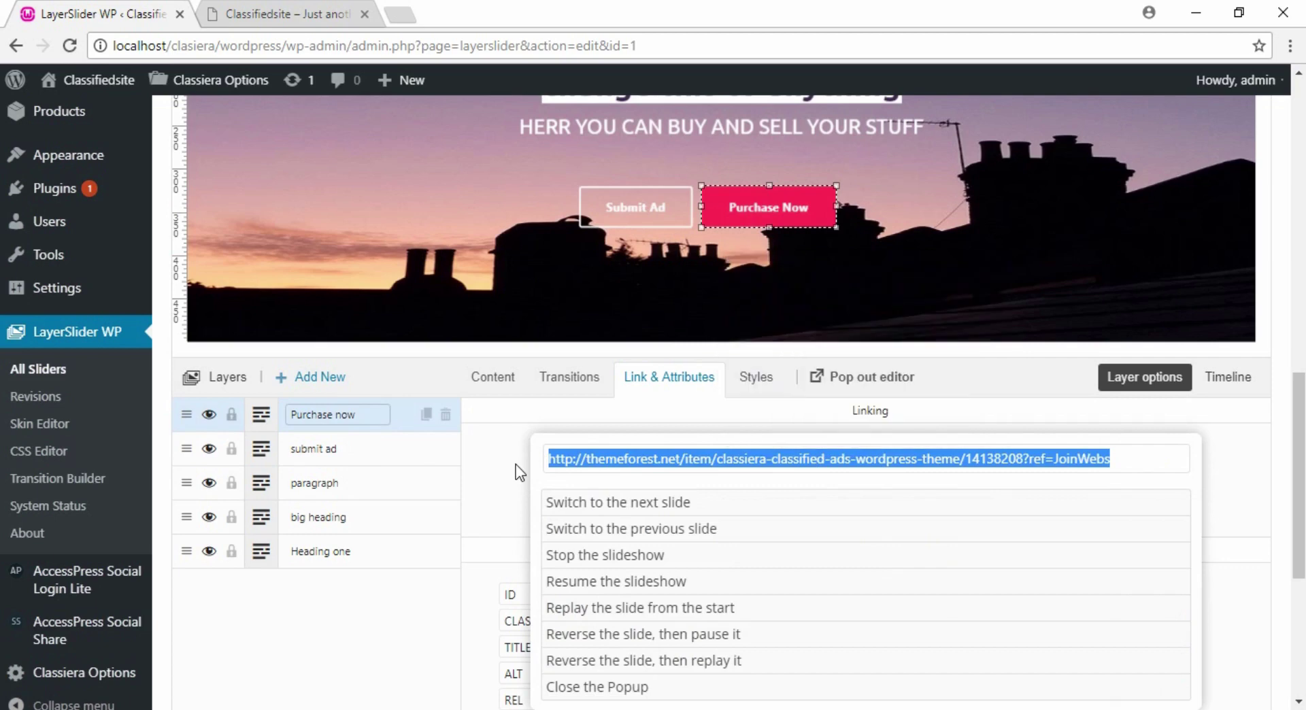
{"action": "left_click", "coordinate": [1264, 415]}
Save the slider changes, then play and stop the slide preview of Slide #1.
{"action": "scroll", "coordinate": [753, 483], "scroll_direction": "down", "scroll_amount": 5}
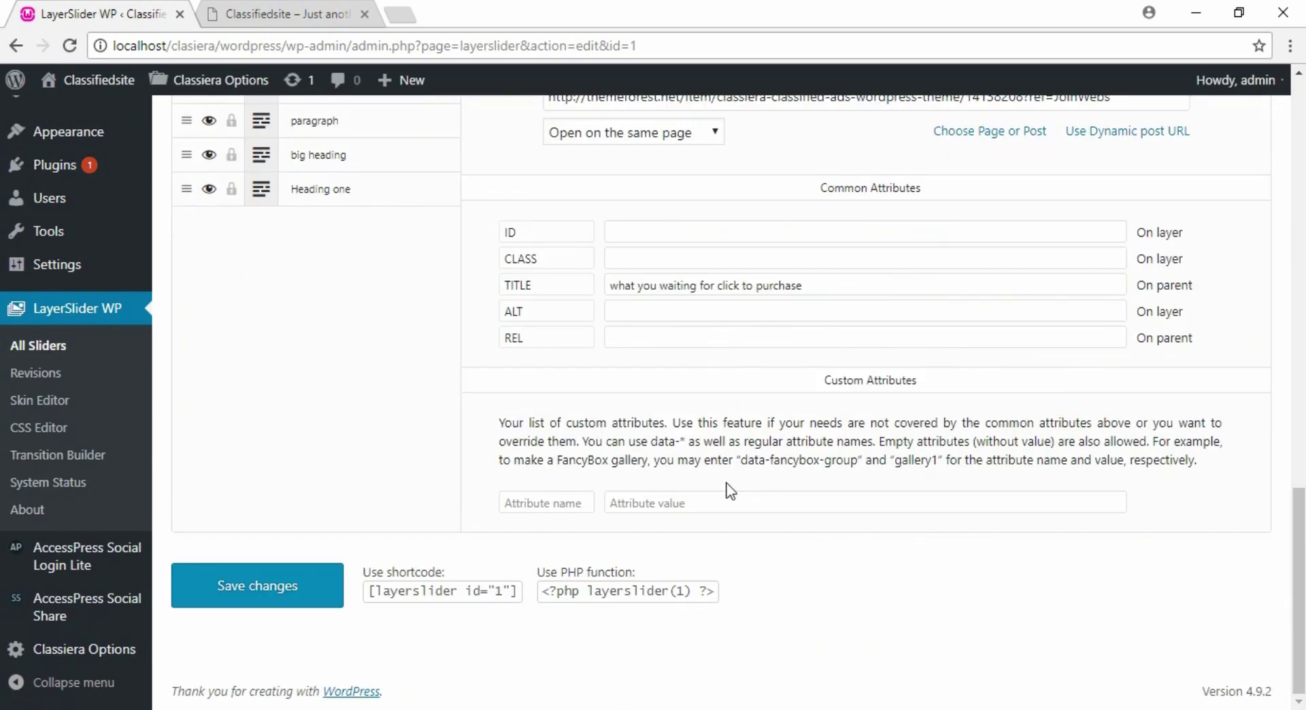
{"action": "left_click", "coordinate": [226, 590]}
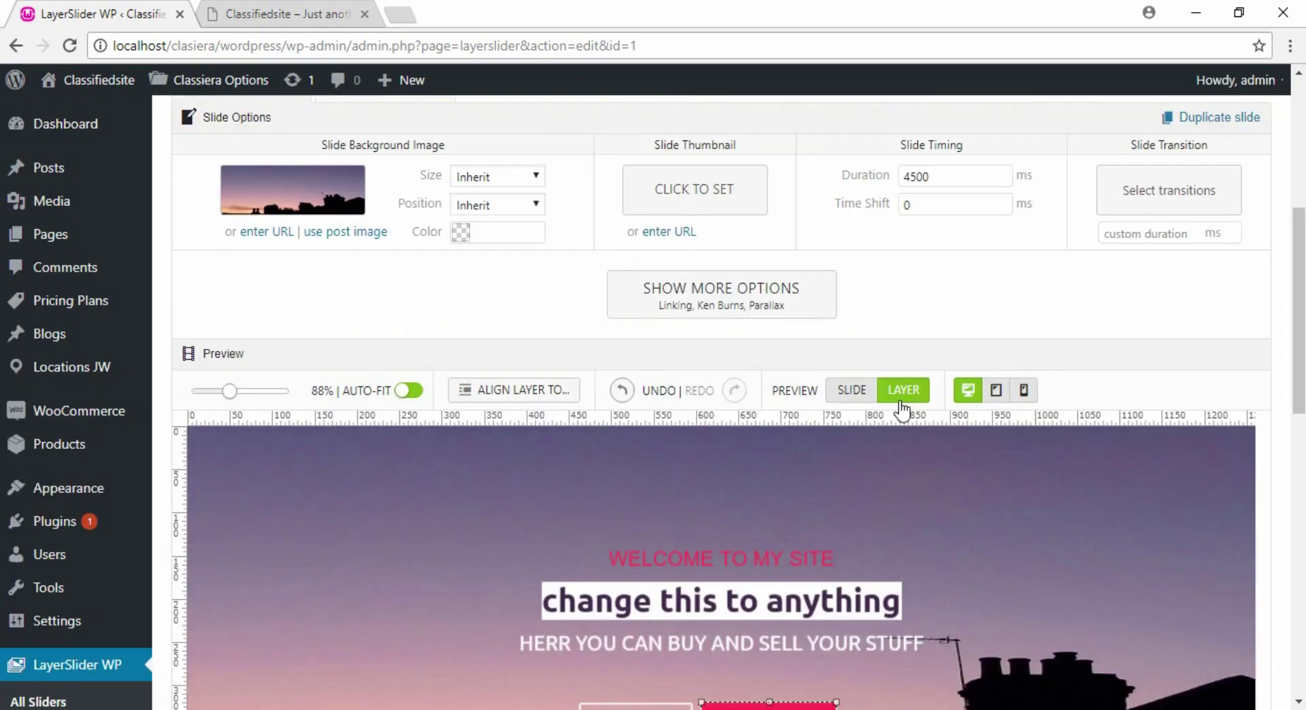
{"action": "scroll", "coordinate": [852, 227], "scroll_direction": "down", "scroll_amount": 4}
{"action": "scroll", "coordinate": [852, 197], "scroll_direction": "up", "scroll_amount": 2}
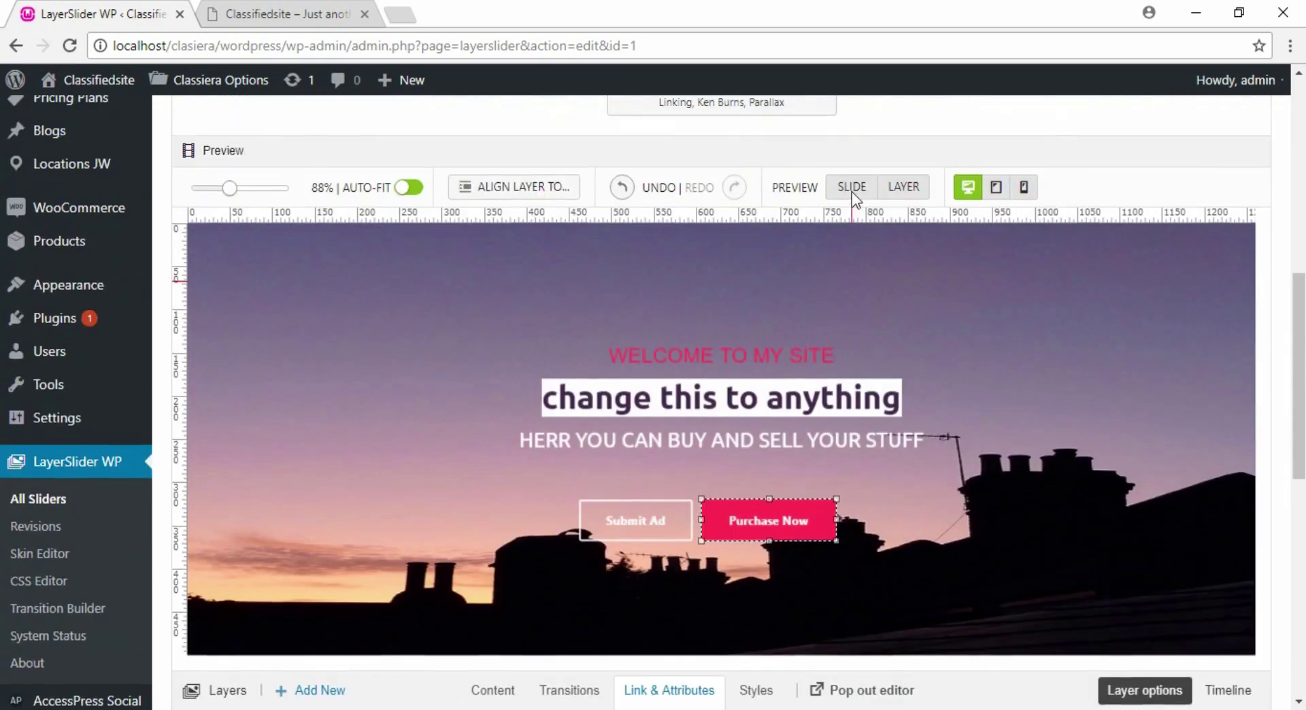
{"action": "left_click", "coordinate": [847, 196]}
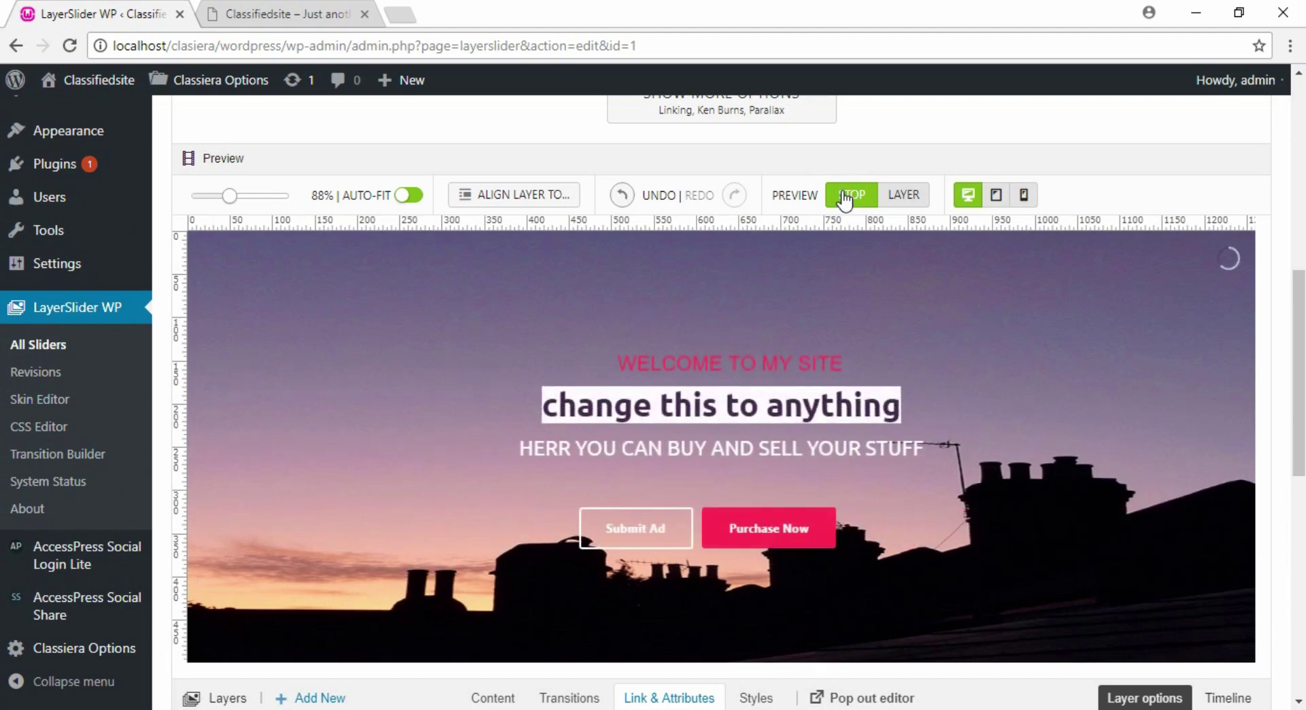
{"action": "scroll", "coordinate": [763, 344], "scroll_direction": "down", "scroll_amount": 4}
{"action": "scroll", "coordinate": [762, 347], "scroll_direction": "up", "scroll_amount": 4}
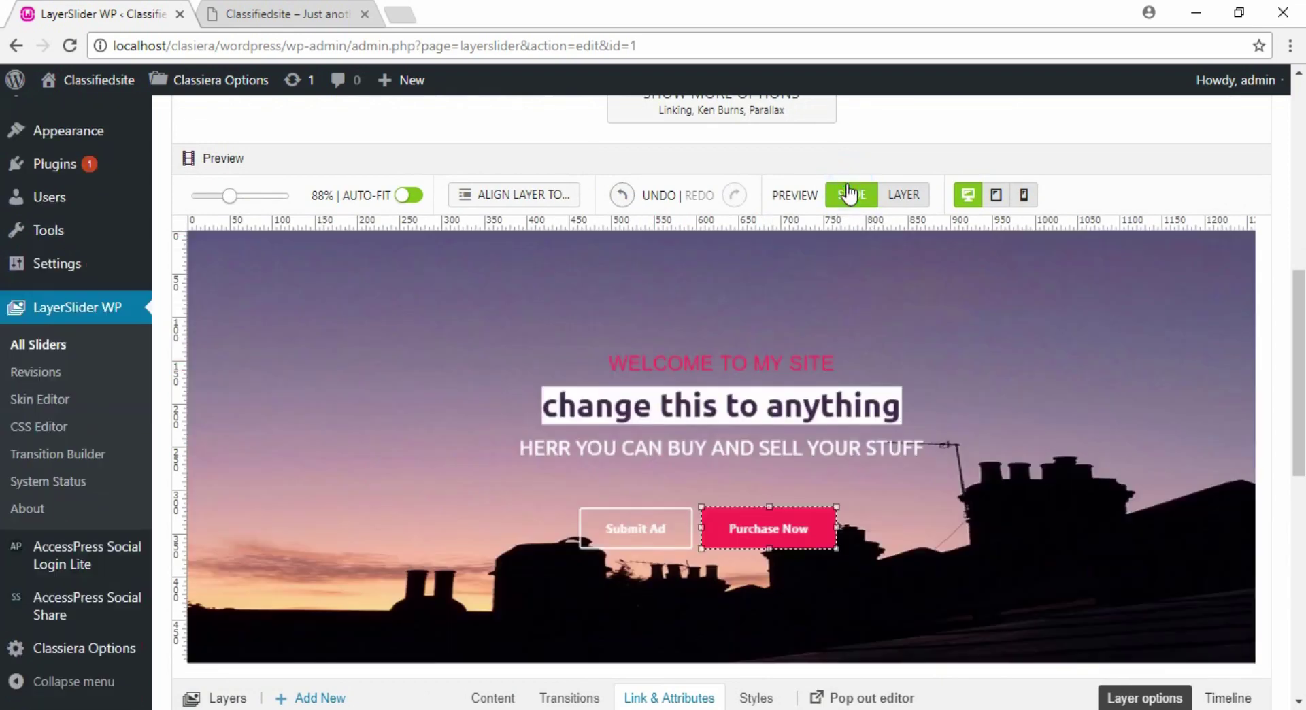
{"action": "left_click", "coordinate": [851, 195]}
Switch to Slide #2 of the lilac slider for editing.
{"action": "scroll", "coordinate": [220, 267], "scroll_direction": "up", "scroll_amount": 3}
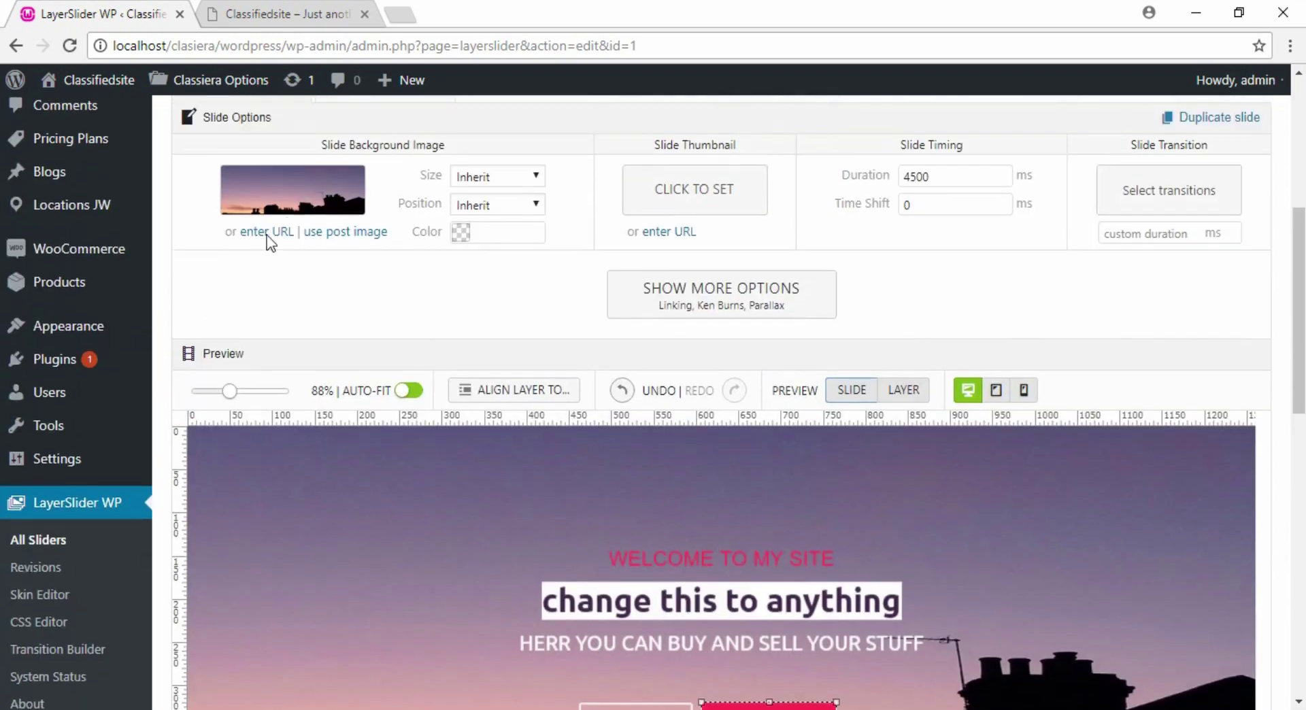
{"action": "scroll", "coordinate": [220, 268], "scroll_direction": "up", "scroll_amount": 3}
{"action": "left_click", "coordinate": [380, 283]}
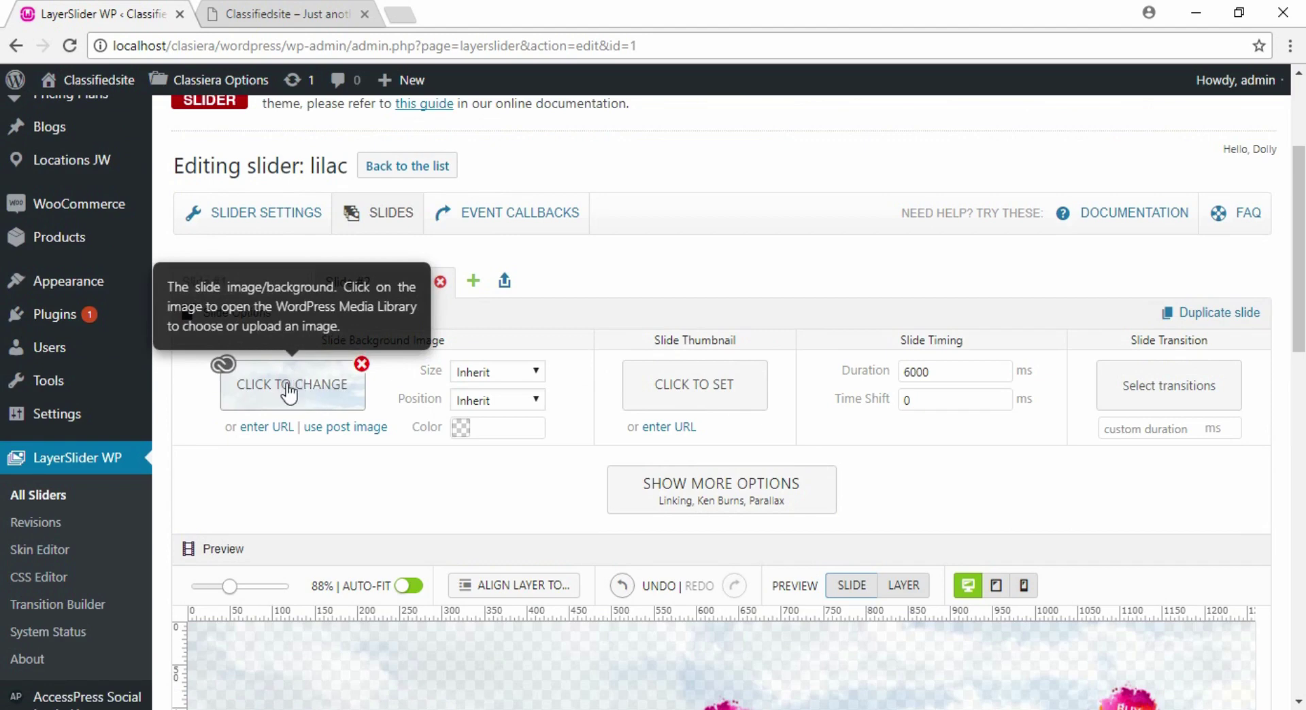
Replace the image of the car one layer on Slide #2 with shoes.png from the media library.
{"action": "scroll", "coordinate": [289, 391], "scroll_direction": "down", "scroll_amount": 7}
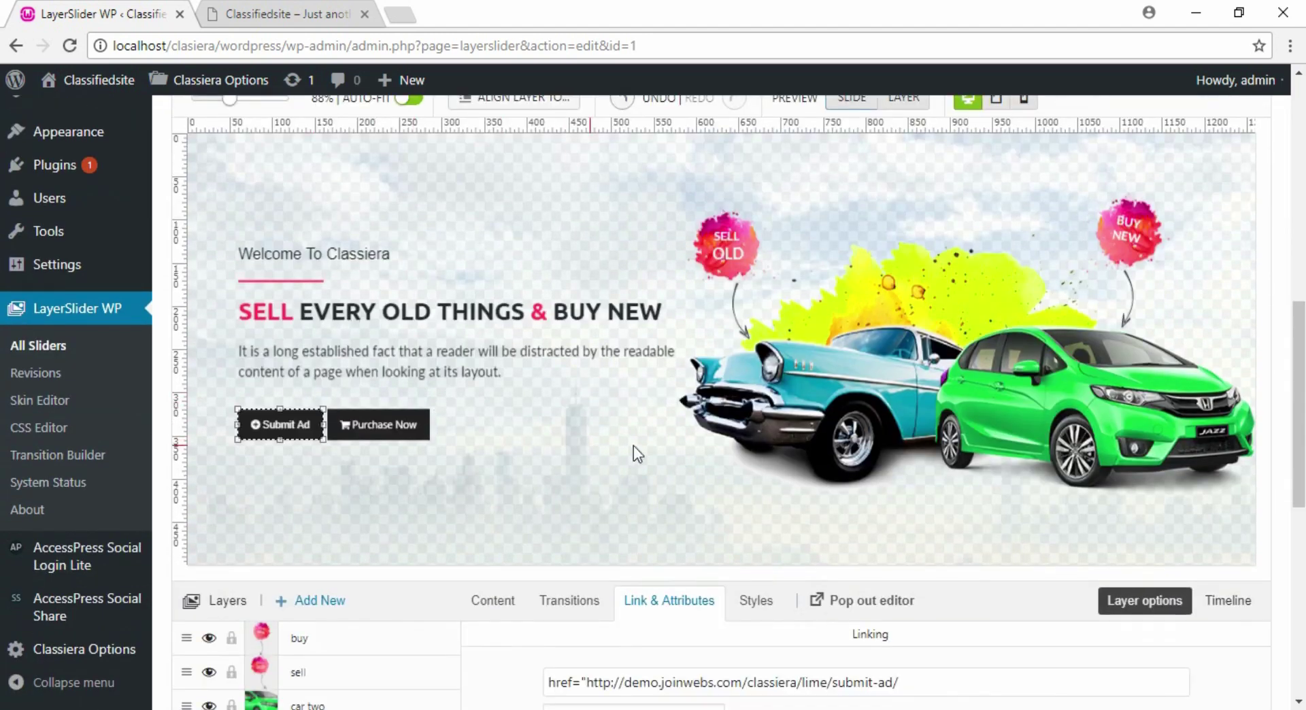
{"action": "left_click", "coordinate": [855, 389]}
{"action": "scroll", "coordinate": [847, 390], "scroll_direction": "down", "scroll_amount": 1}
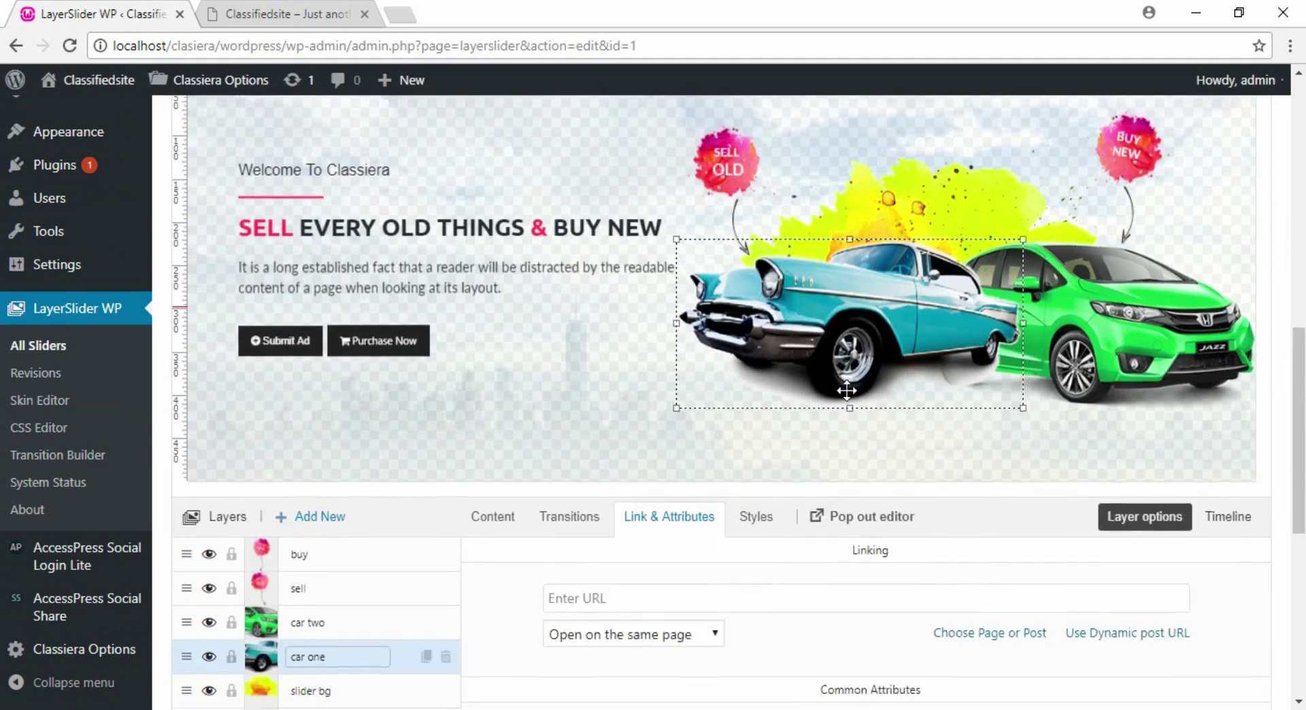
{"action": "scroll", "coordinate": [847, 390], "scroll_direction": "down", "scroll_amount": 2}
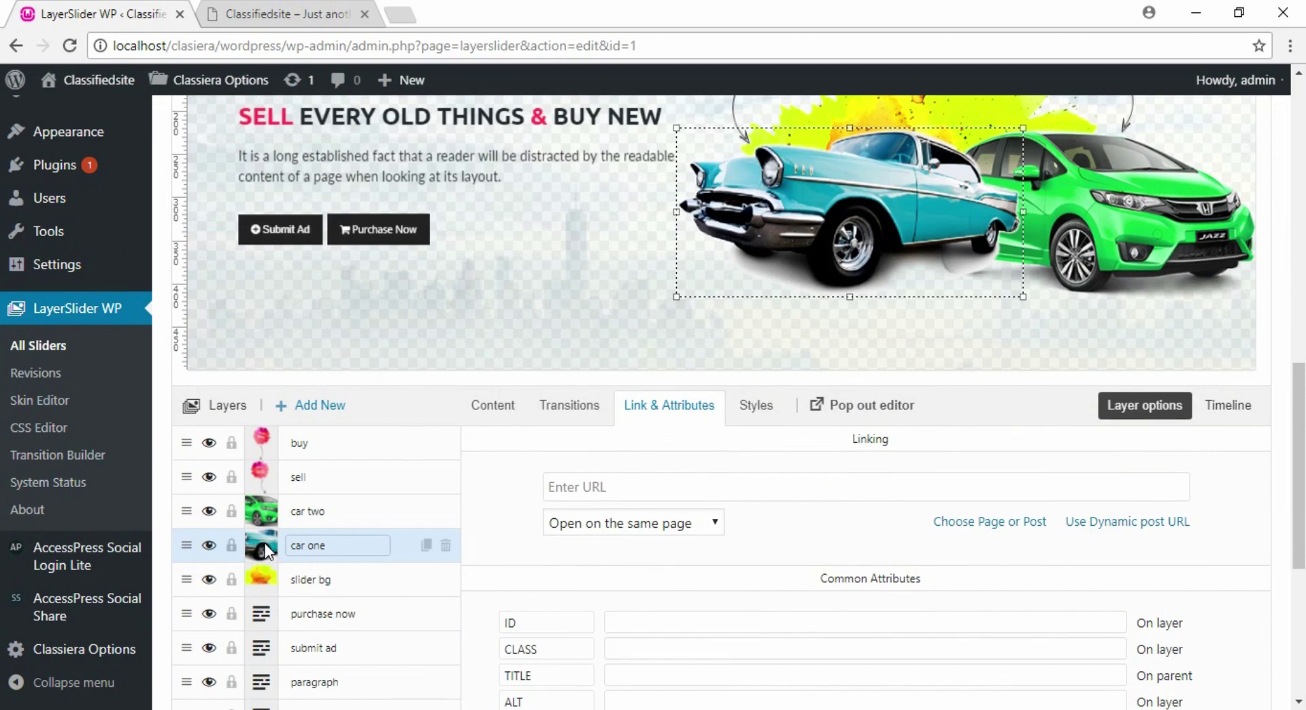
{"action": "left_click", "coordinate": [497, 410]}
{"action": "mouse_move", "coordinate": [688, 552]}
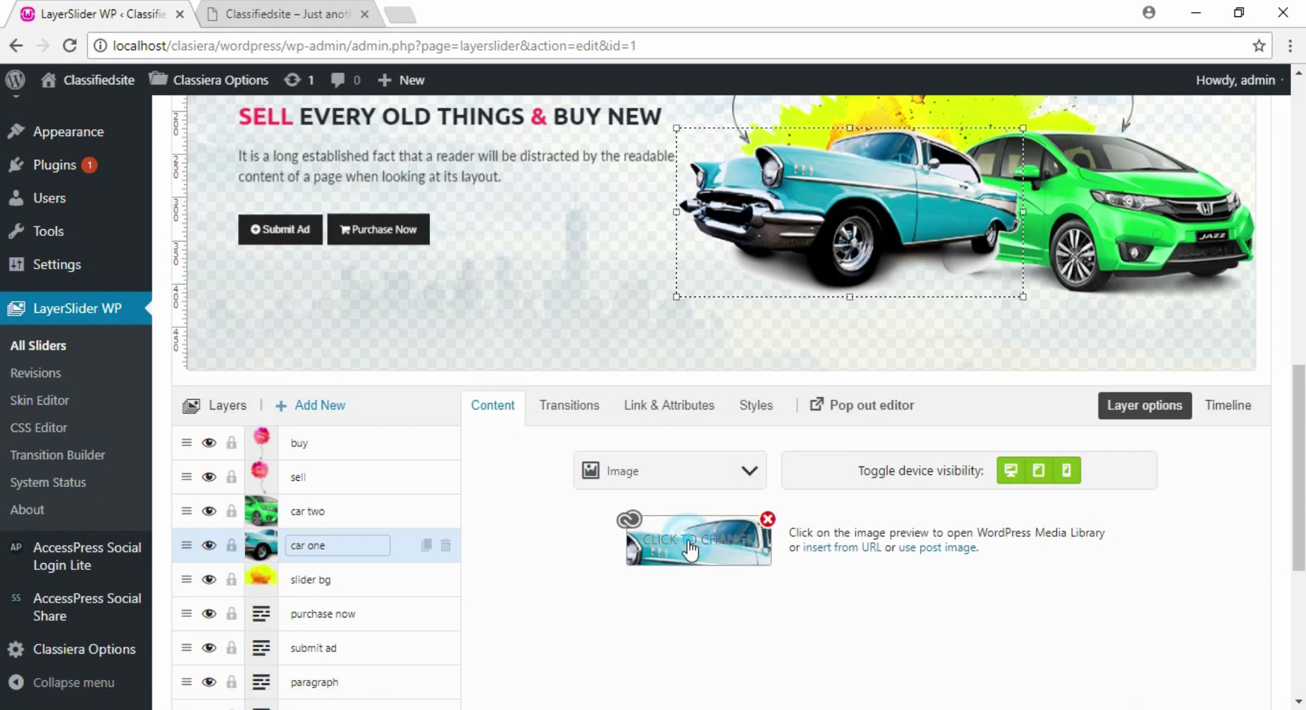
{"action": "left_click", "coordinate": [689, 549]}
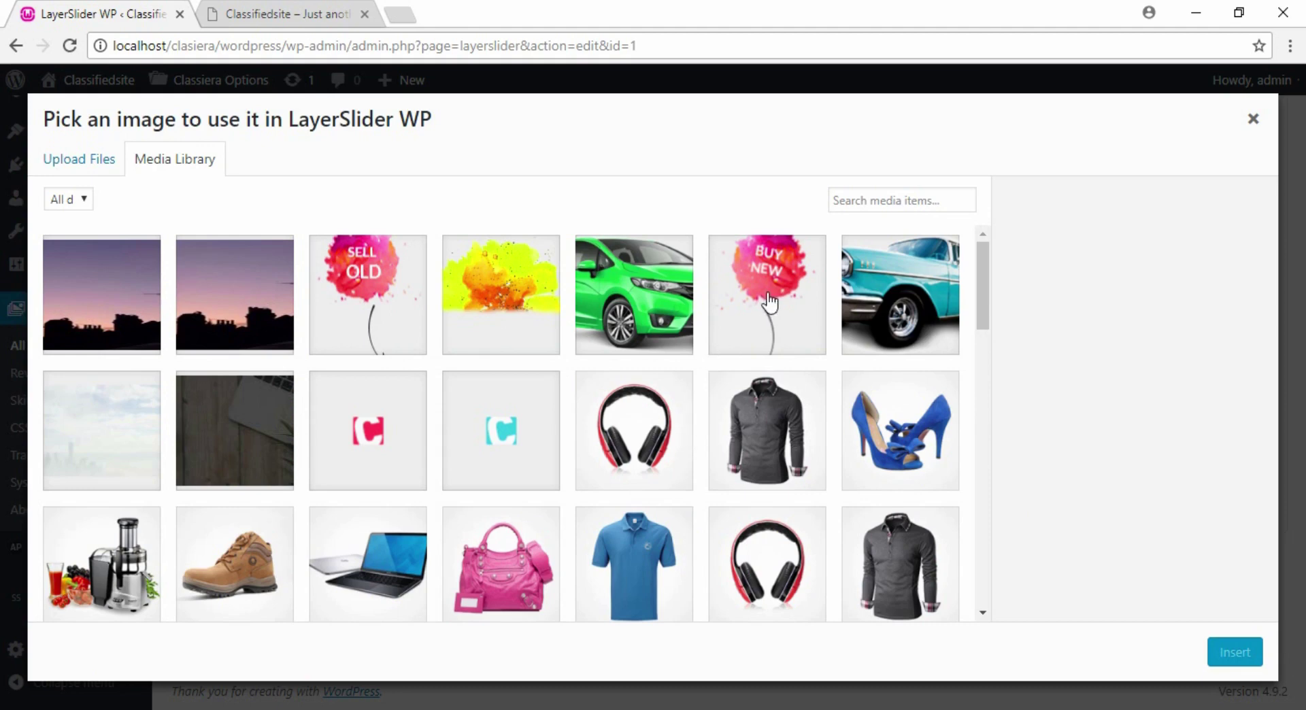
{"action": "left_click", "coordinate": [219, 582]}
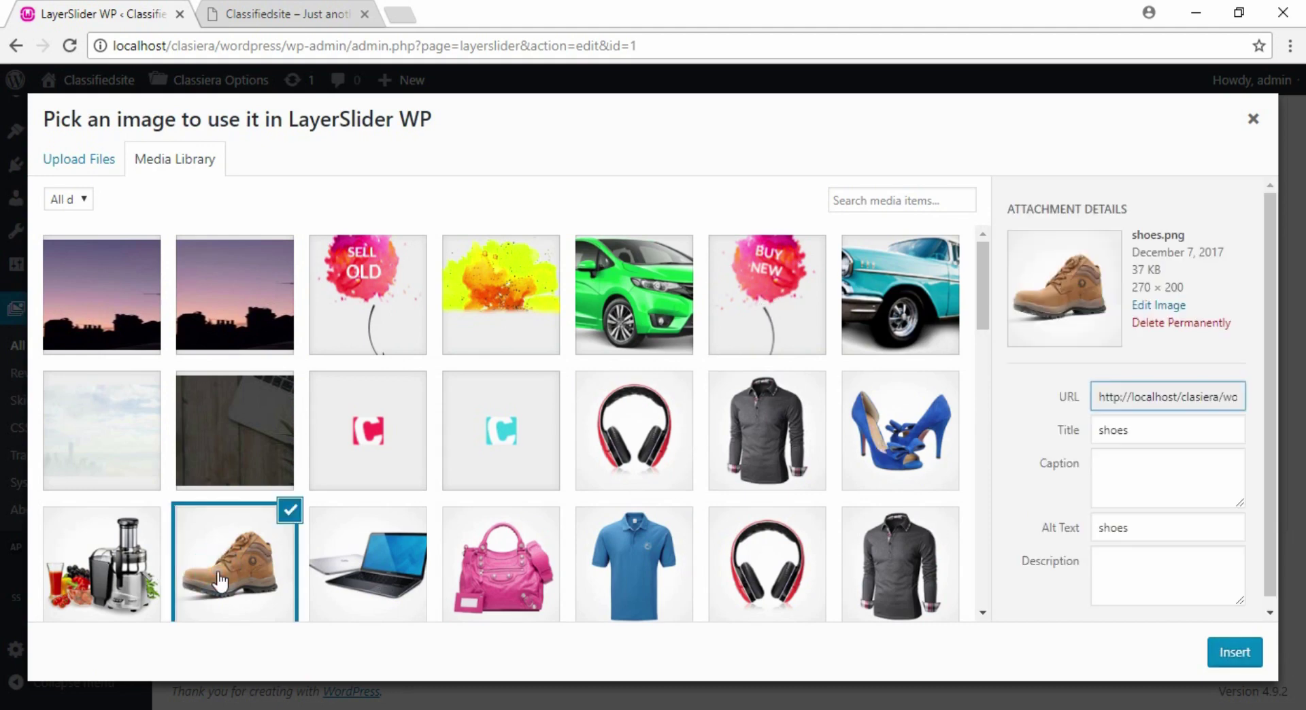
{"action": "left_click", "coordinate": [1233, 654]}
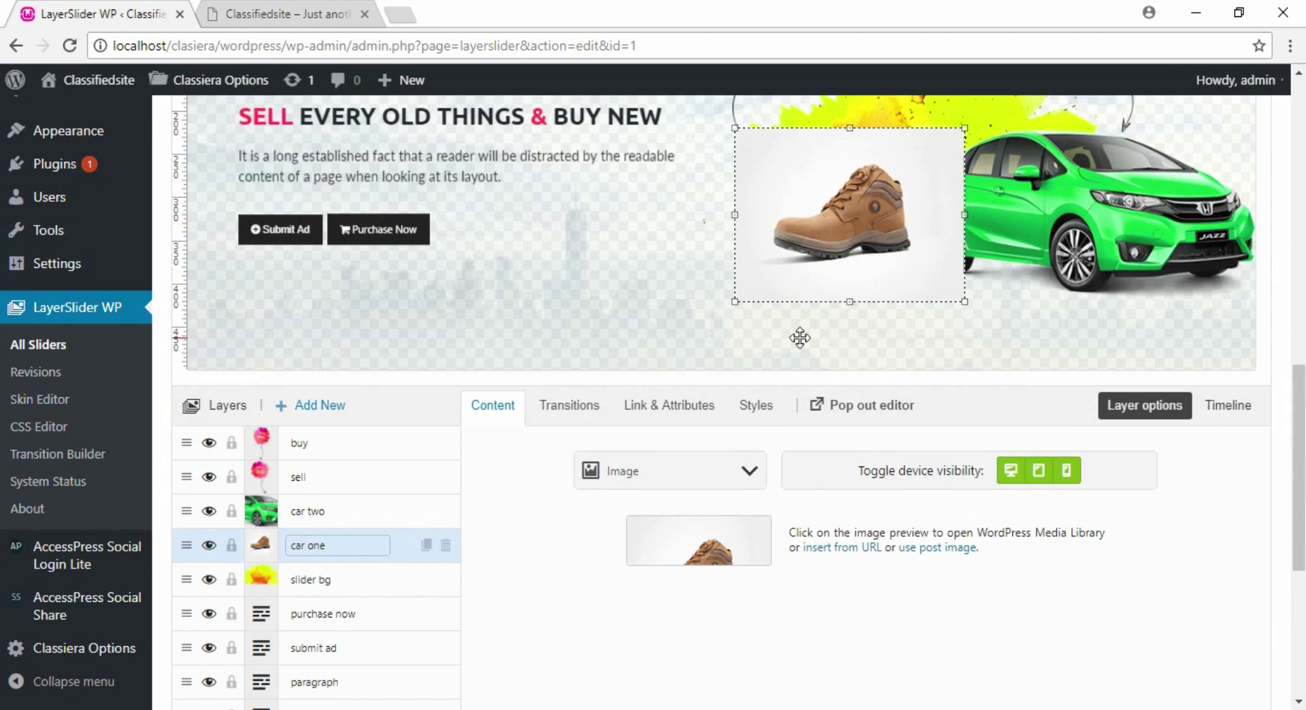
Replace the image of the car two layer on Slide #2 with the dark grey long-sleeved shirt picture from the media library.
{"action": "scroll", "coordinate": [1064, 299], "scroll_direction": "up", "scroll_amount": 2}
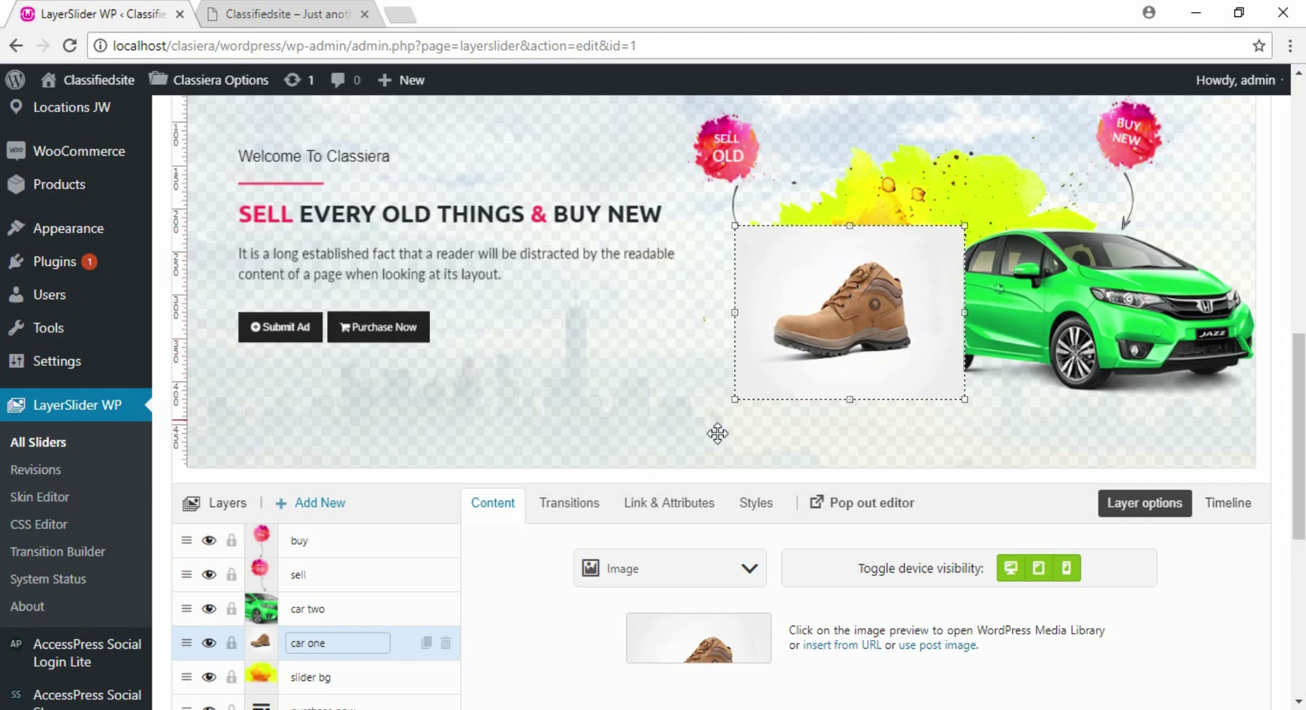
{"action": "scroll", "coordinate": [817, 367], "scroll_direction": "down", "scroll_amount": 2}
{"action": "scroll", "coordinate": [627, 266], "scroll_direction": "up", "scroll_amount": 4}
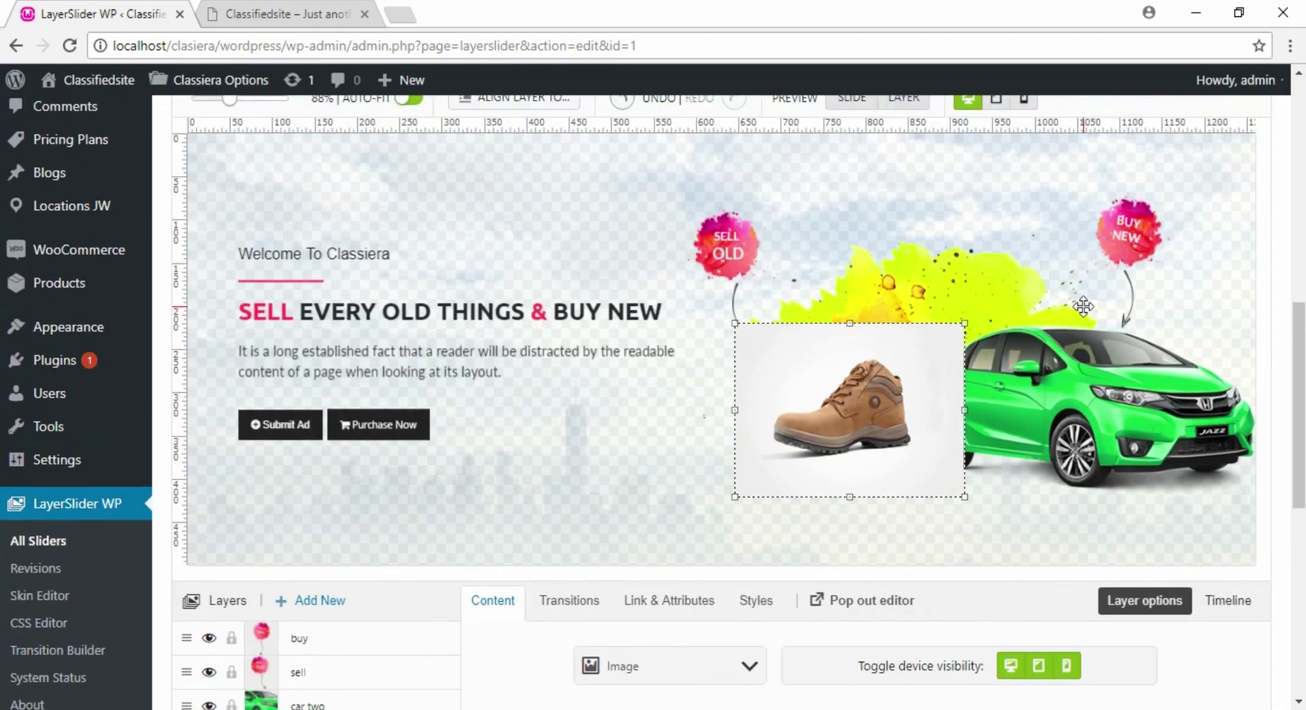
{"action": "left_click", "coordinate": [1082, 385]}
{"action": "scroll", "coordinate": [326, 471], "scroll_direction": "down", "scroll_amount": 6}
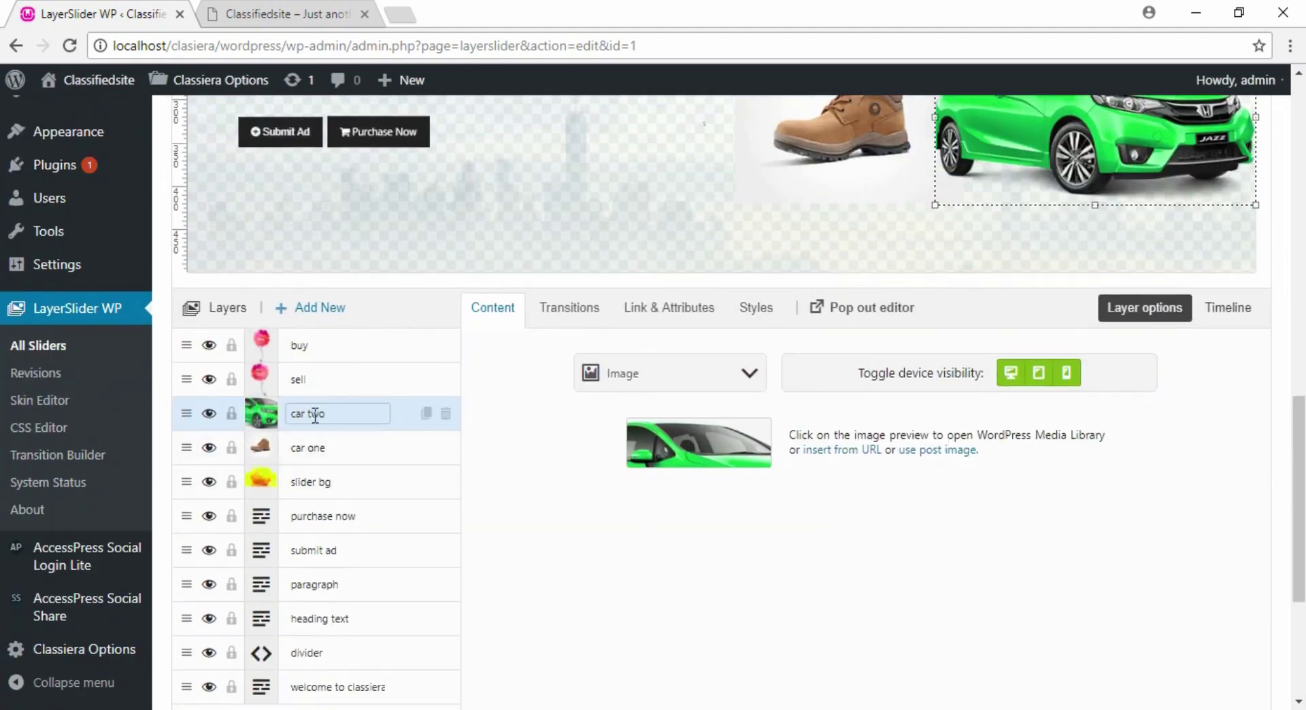
{"action": "left_click", "coordinate": [691, 441]}
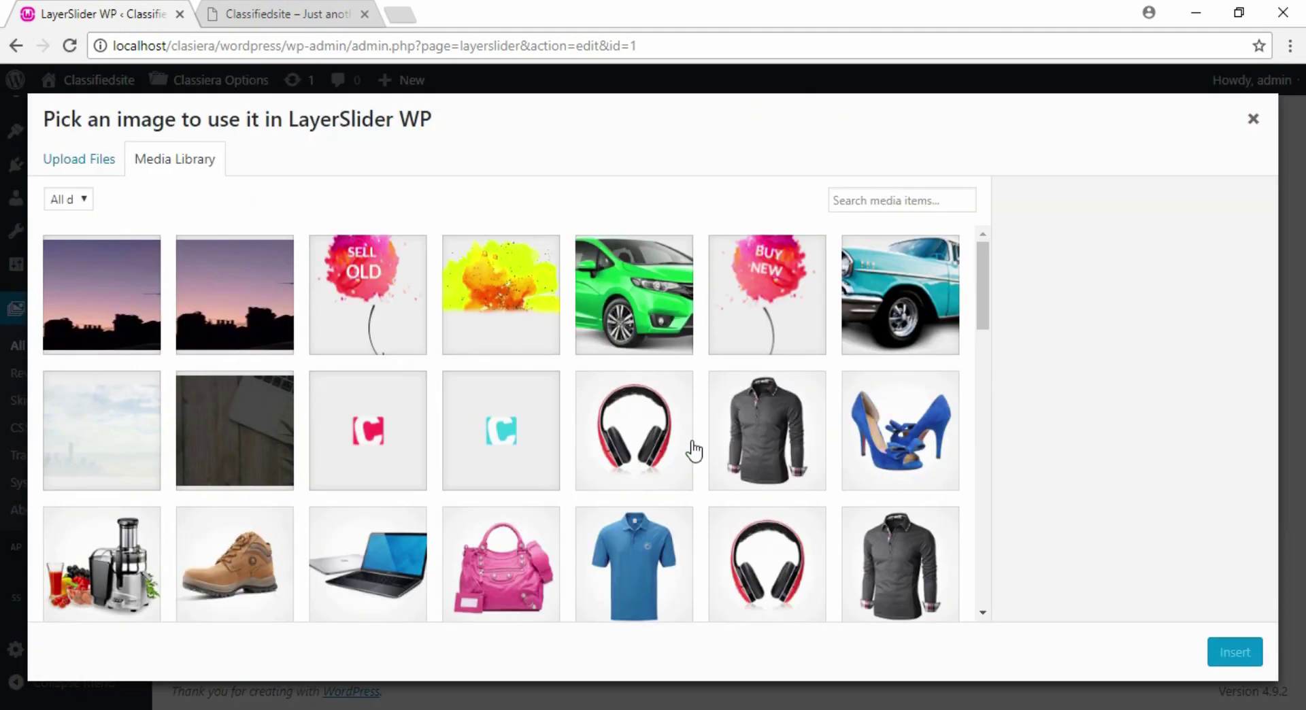
{"action": "left_click", "coordinate": [783, 432]}
{"action": "left_click", "coordinate": [1235, 655]}
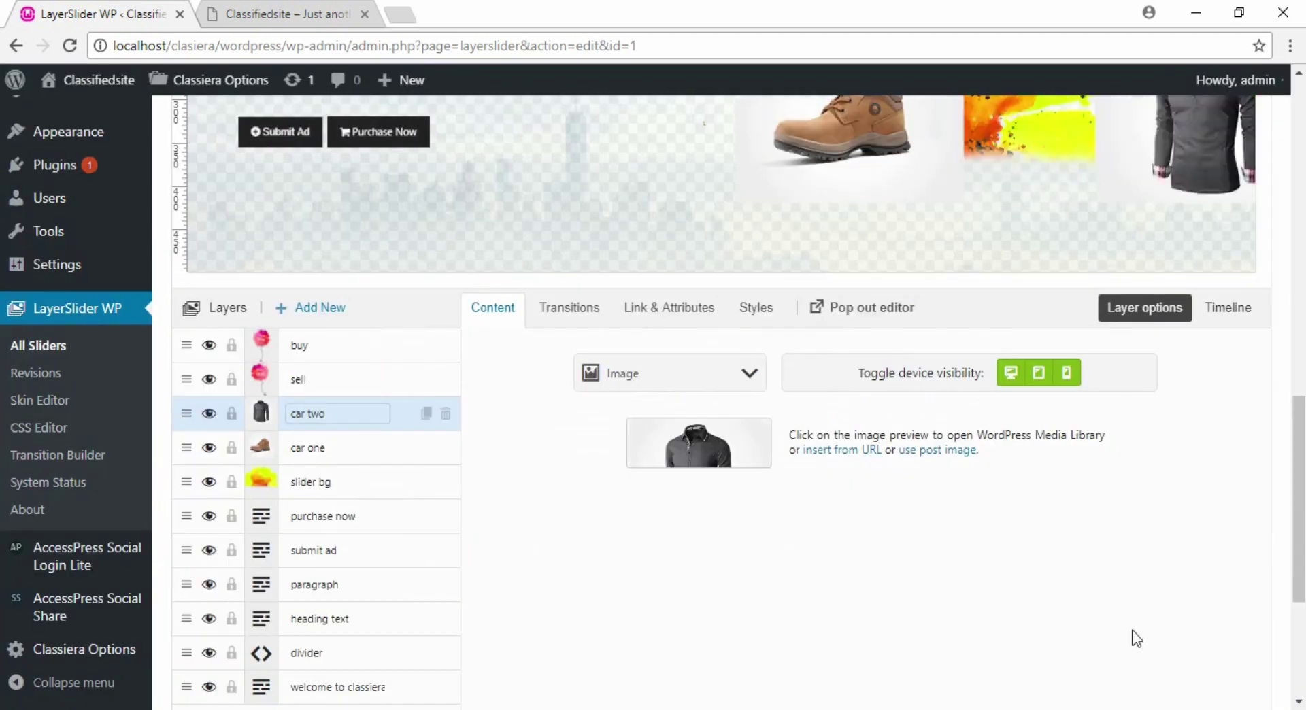
{"action": "scroll", "coordinate": [953, 379], "scroll_direction": "up", "scroll_amount": 5}
{"action": "scroll", "coordinate": [1078, 422], "scroll_direction": "down", "scroll_amount": 2}
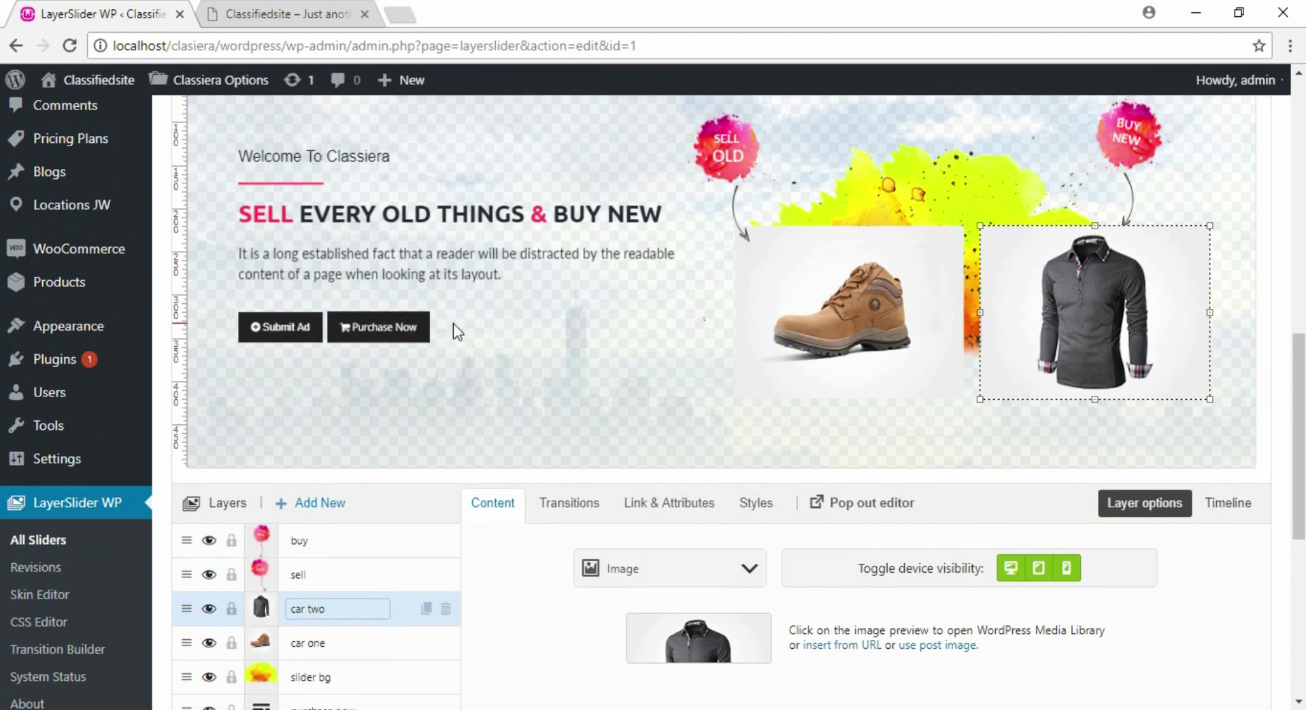
Examine the link URL and attributes of the Submit Ad button layer on Slide #2.
{"action": "left_click", "coordinate": [287, 331]}
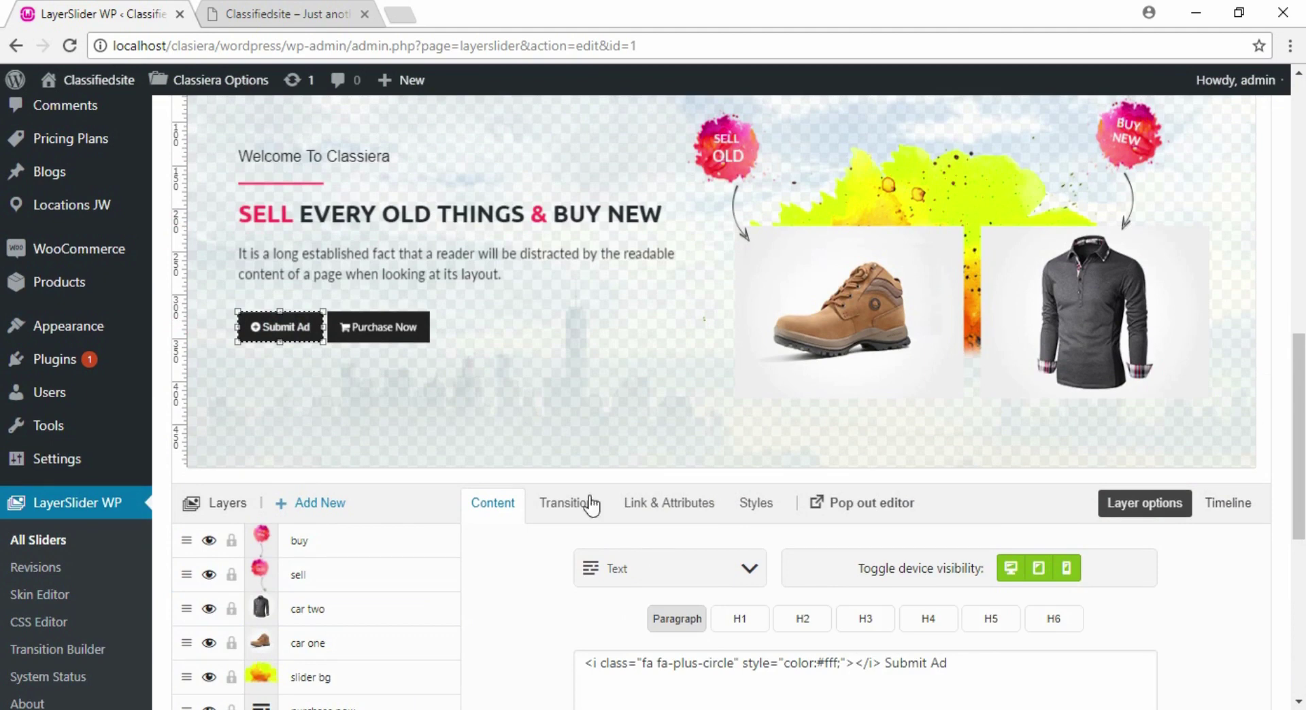
{"action": "scroll", "coordinate": [272, 284], "scroll_direction": "down", "scroll_amount": 2}
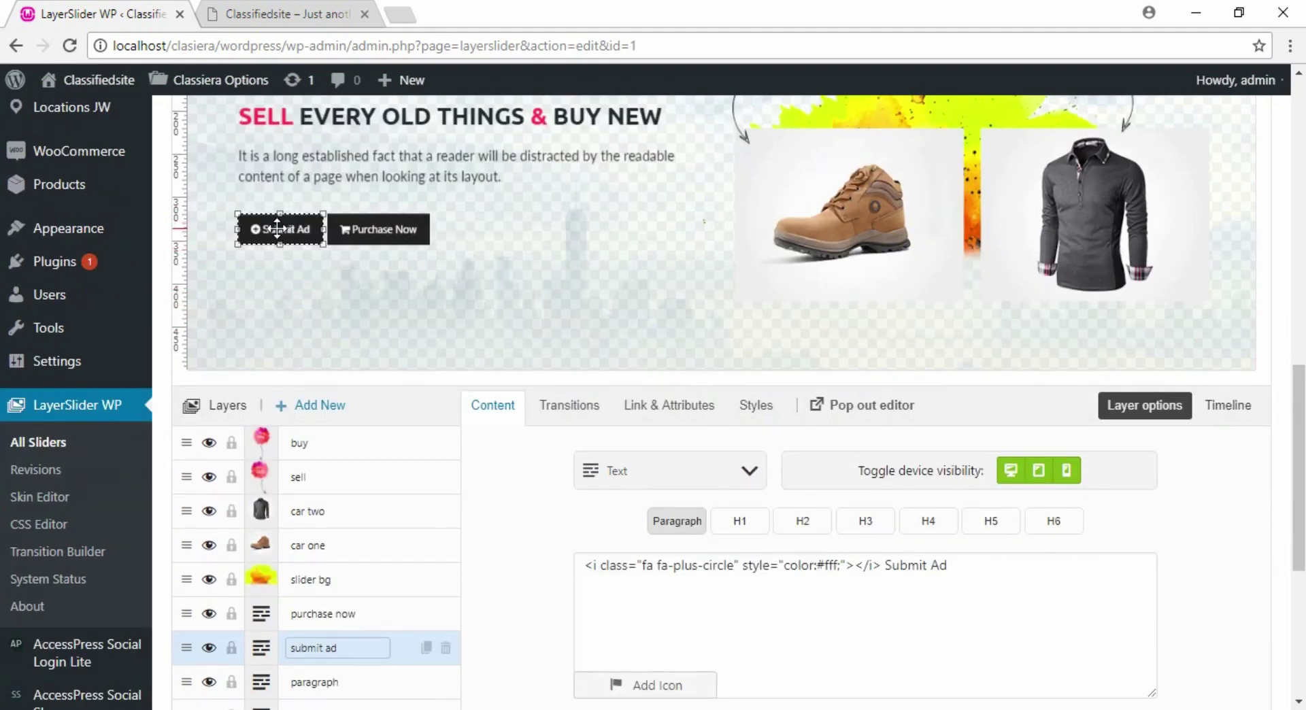
{"action": "left_click", "coordinate": [658, 406]}
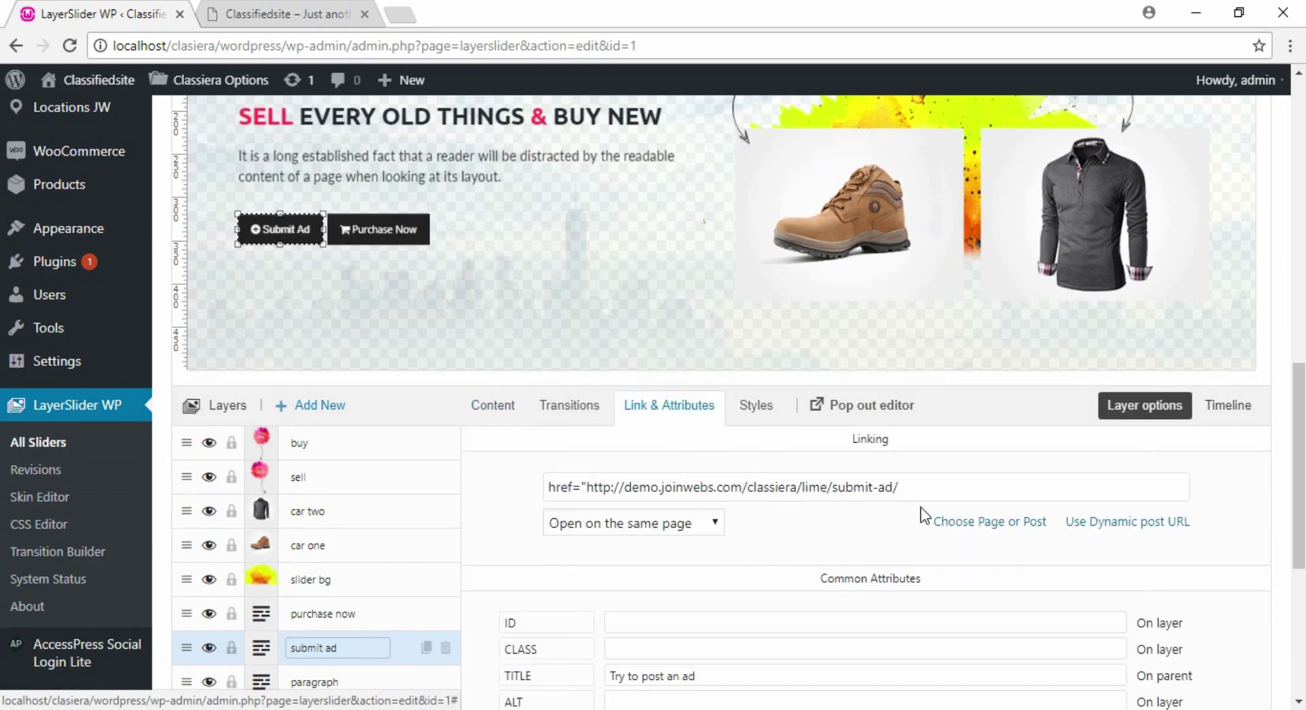
{"action": "left_click_drag", "start_coordinate": [911, 487], "coordinate": [547, 487]}
{"action": "left_click", "coordinate": [1216, 457]}
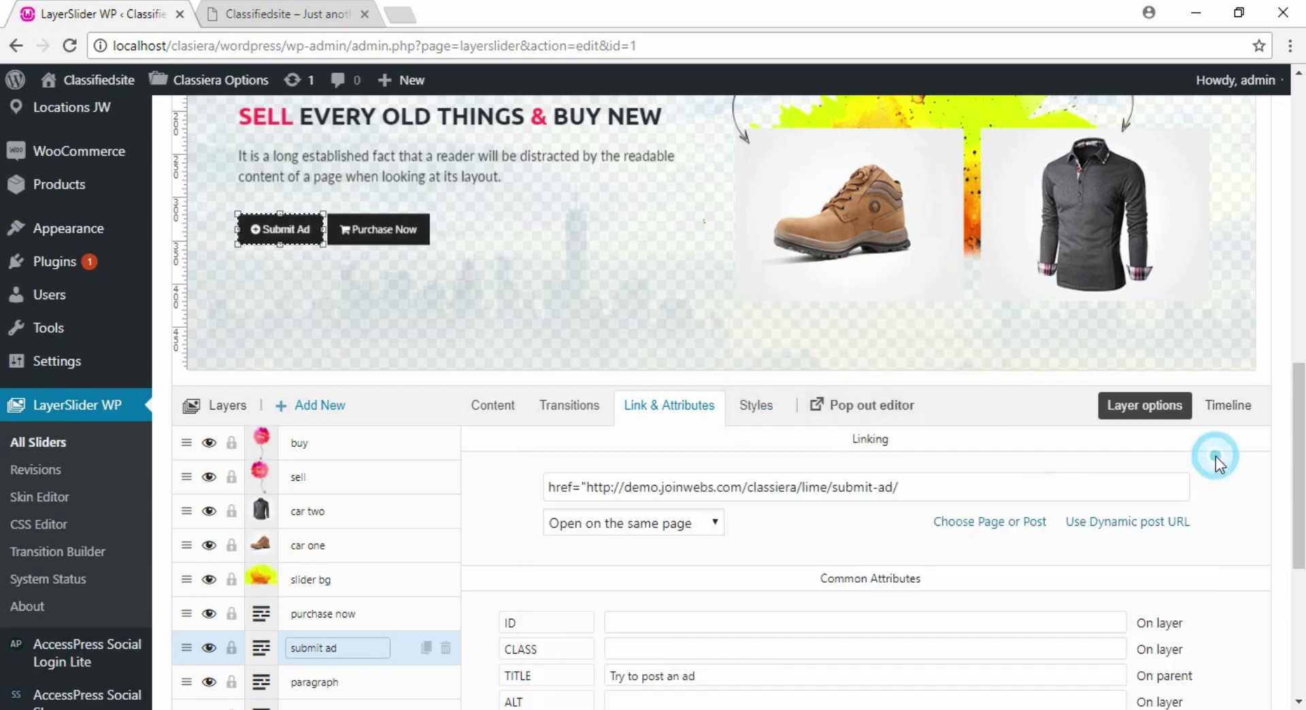
Save the changes made to the lilac slider.
{"action": "scroll", "coordinate": [607, 374], "scroll_direction": "down", "scroll_amount": 5}
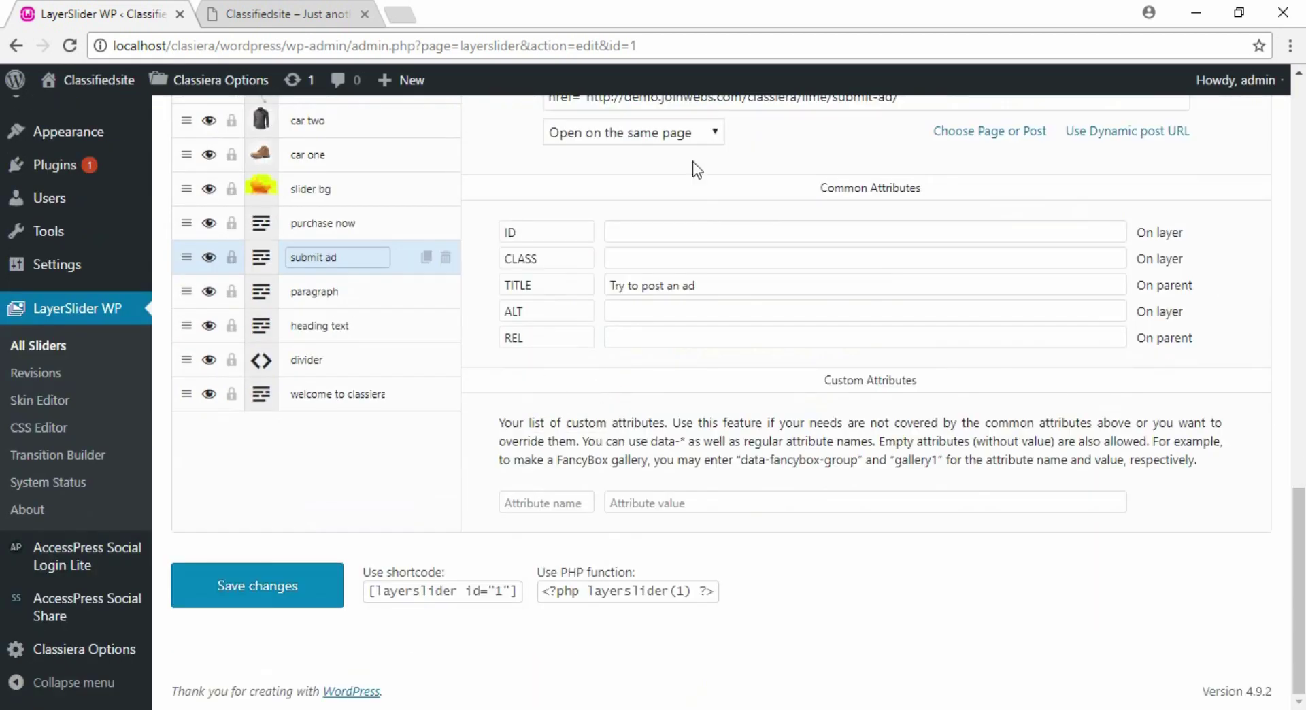
{"action": "left_click", "coordinate": [249, 594]}
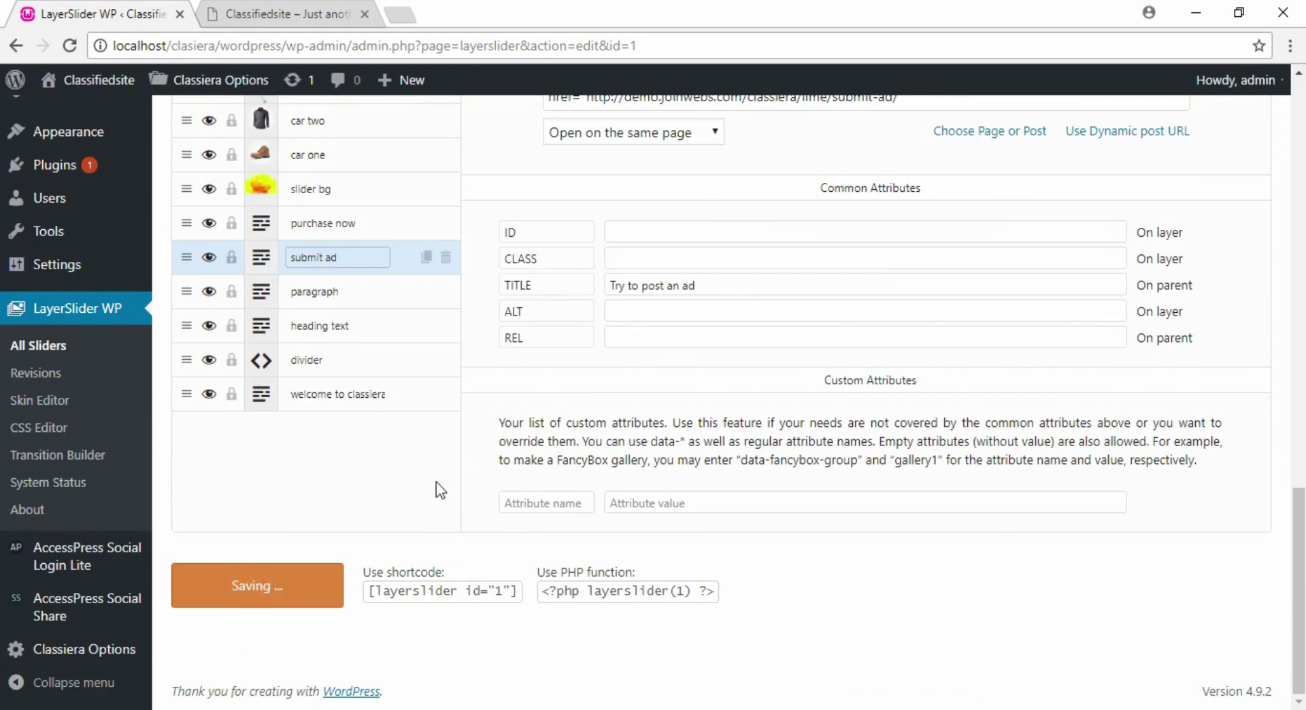
{"action": "scroll", "coordinate": [414, 472], "scroll_direction": "up", "scroll_amount": 1}
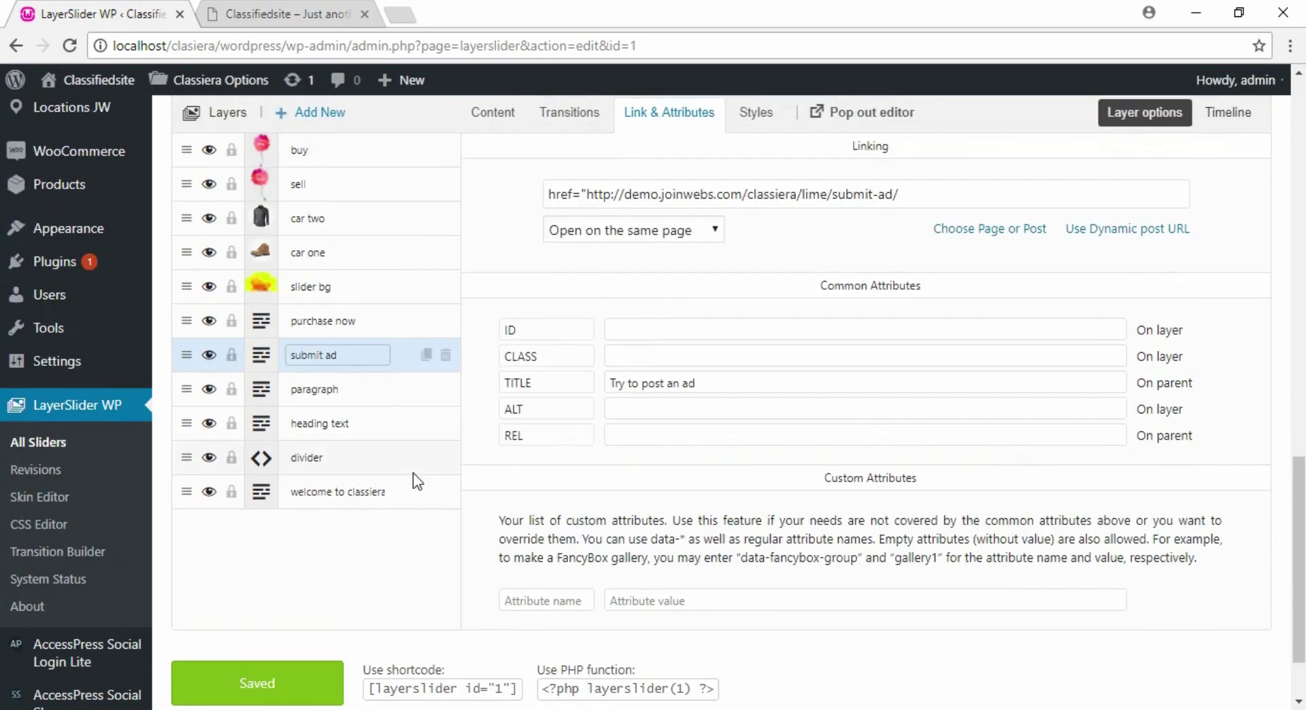
{"action": "scroll", "coordinate": [589, 397], "scroll_direction": "up", "scroll_amount": 6}
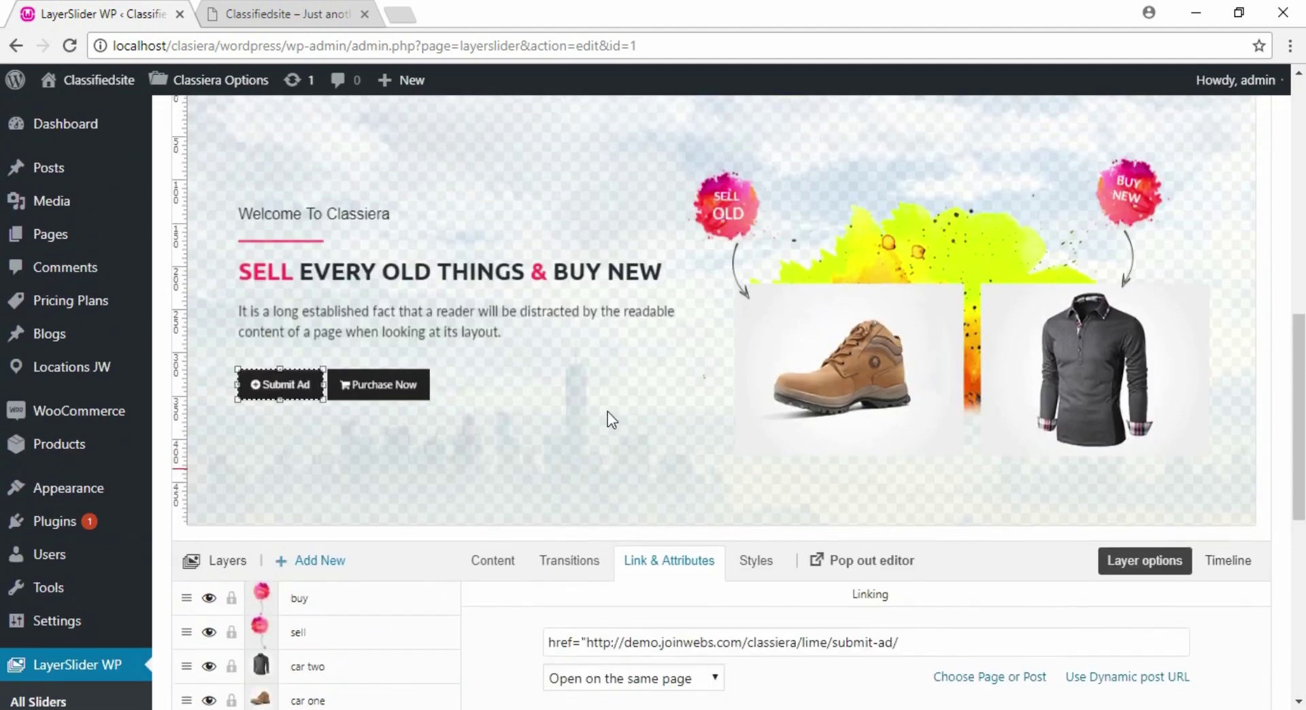
{"action": "scroll", "coordinate": [607, 411], "scroll_direction": "up", "scroll_amount": 6}
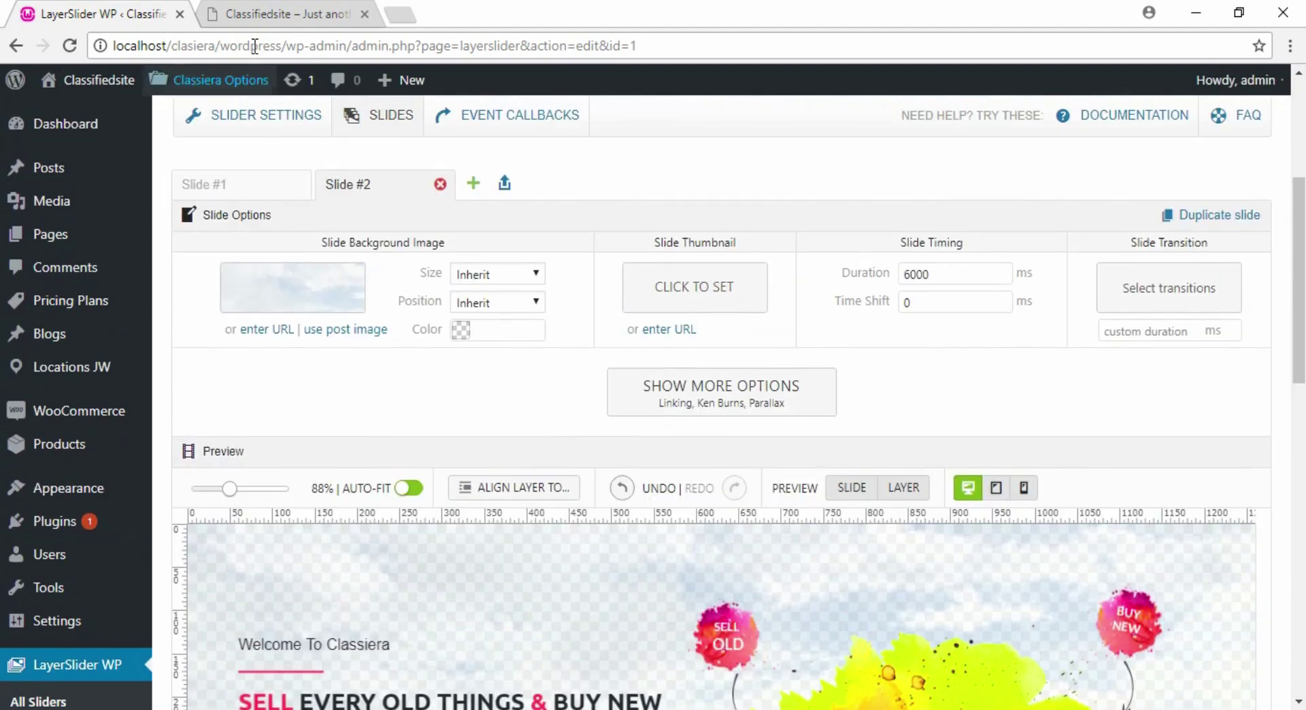
Reload the Classifiedsite homepage and examine the slider with the replaced Slide #2 images.
{"action": "left_click", "coordinate": [260, 9]}
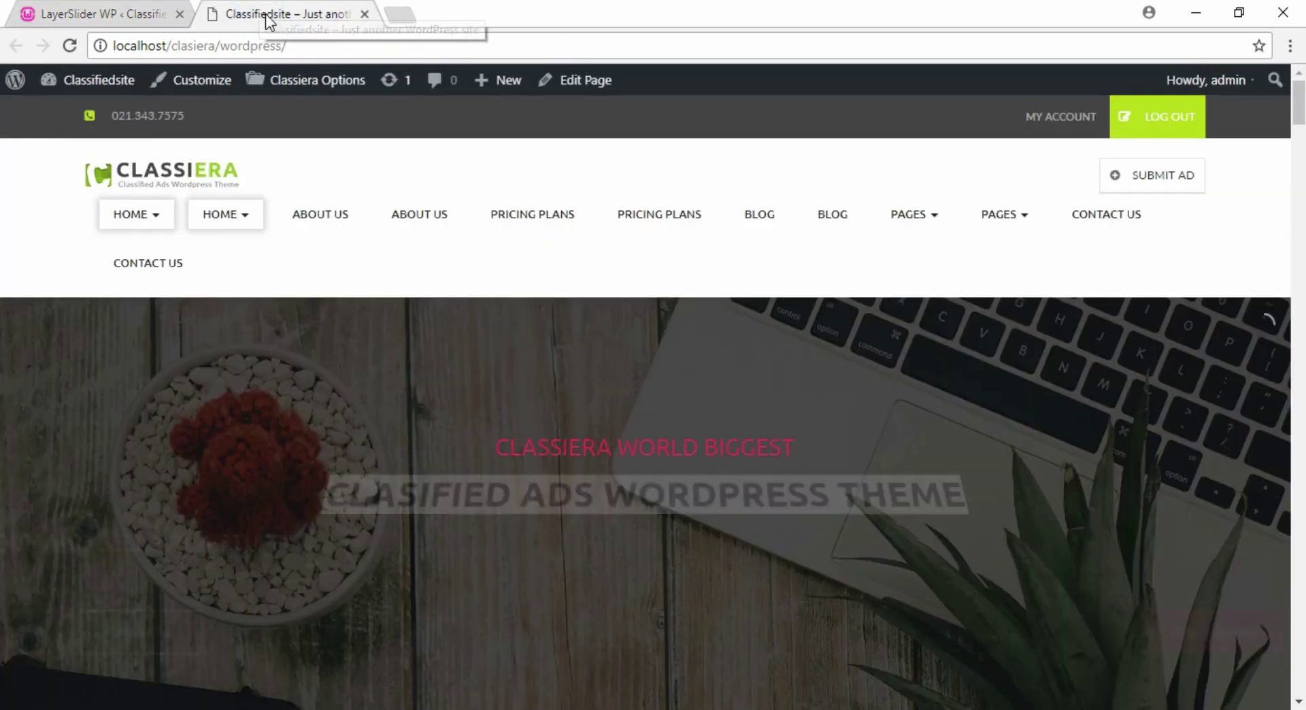
{"action": "scroll", "coordinate": [414, 370], "scroll_direction": "down", "scroll_amount": 1}
{"action": "scroll", "coordinate": [603, 316], "scroll_direction": "up", "scroll_amount": 1}
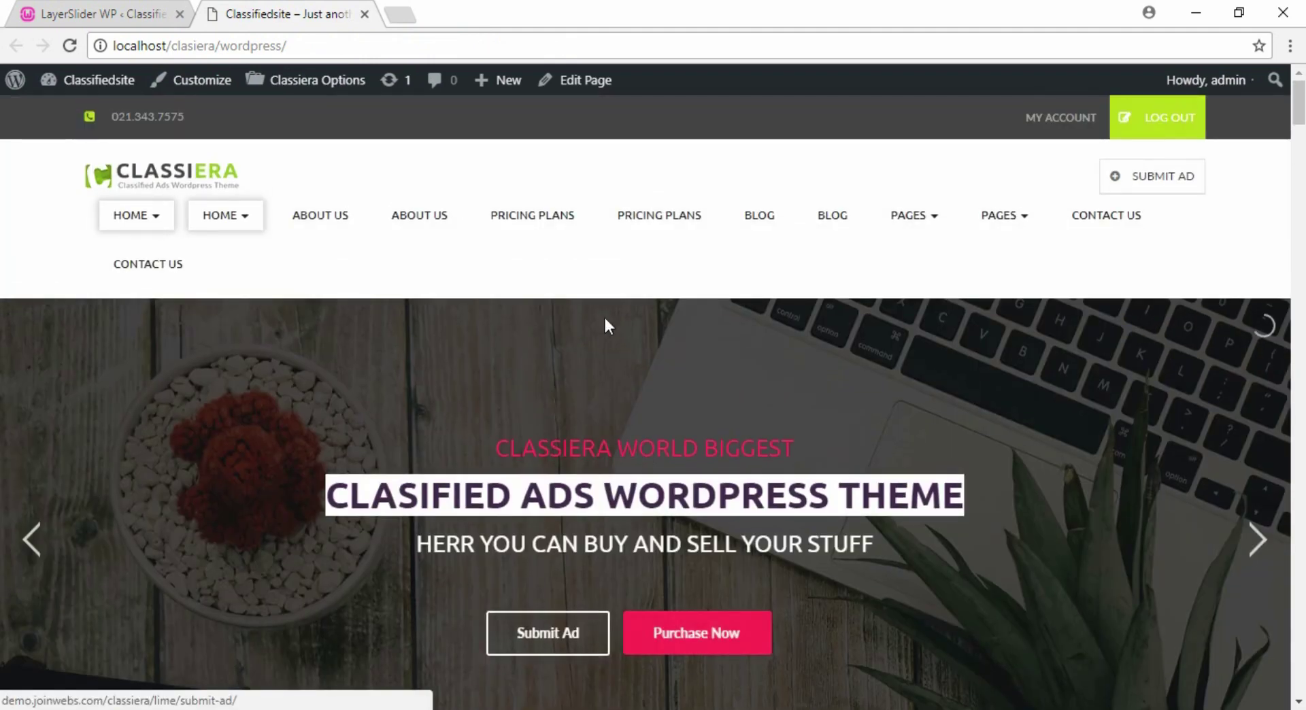
{"action": "right_click", "coordinate": [609, 280]}
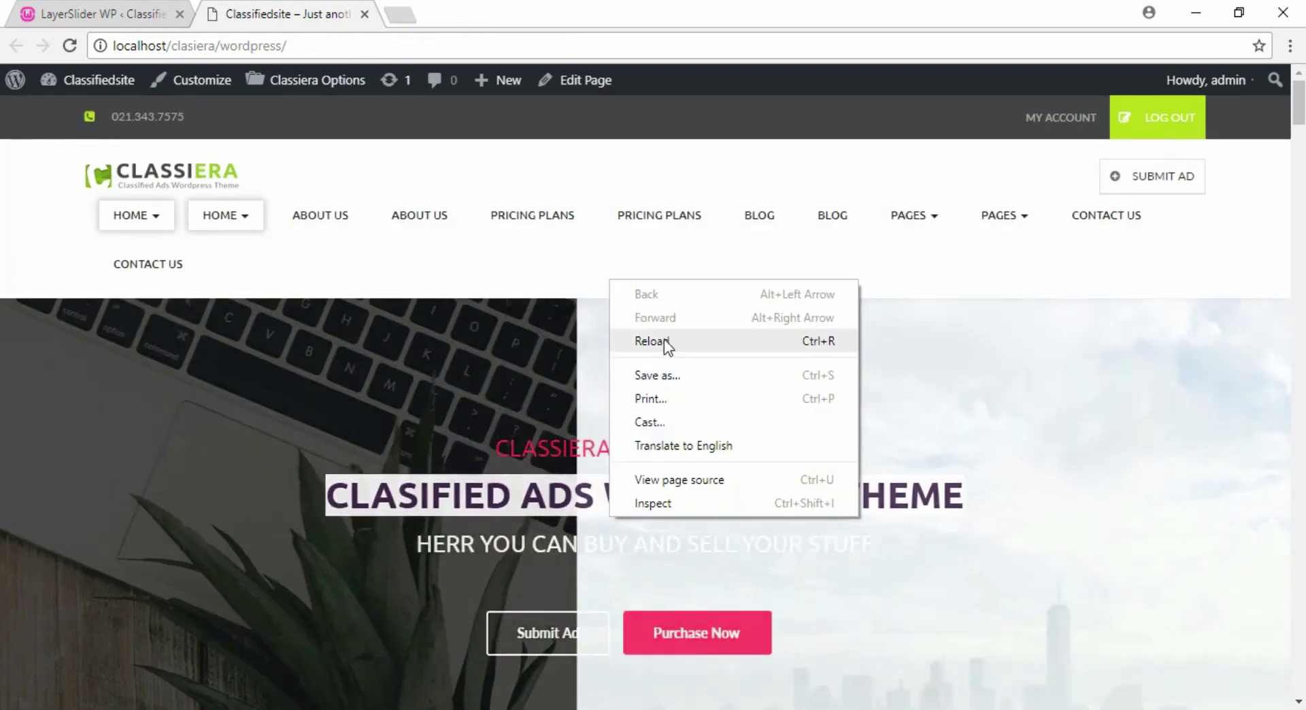
{"action": "left_click", "coordinate": [664, 340]}
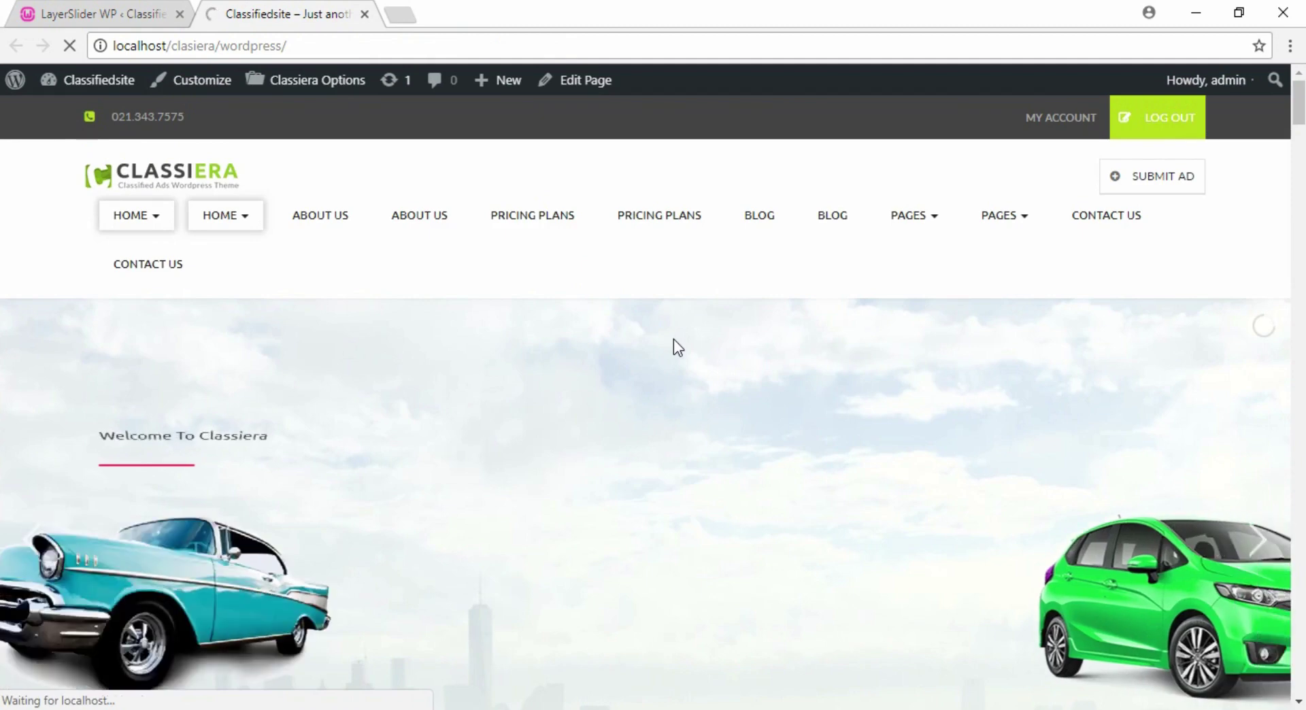
{"action": "scroll", "coordinate": [674, 347], "scroll_direction": "down", "scroll_amount": 1}
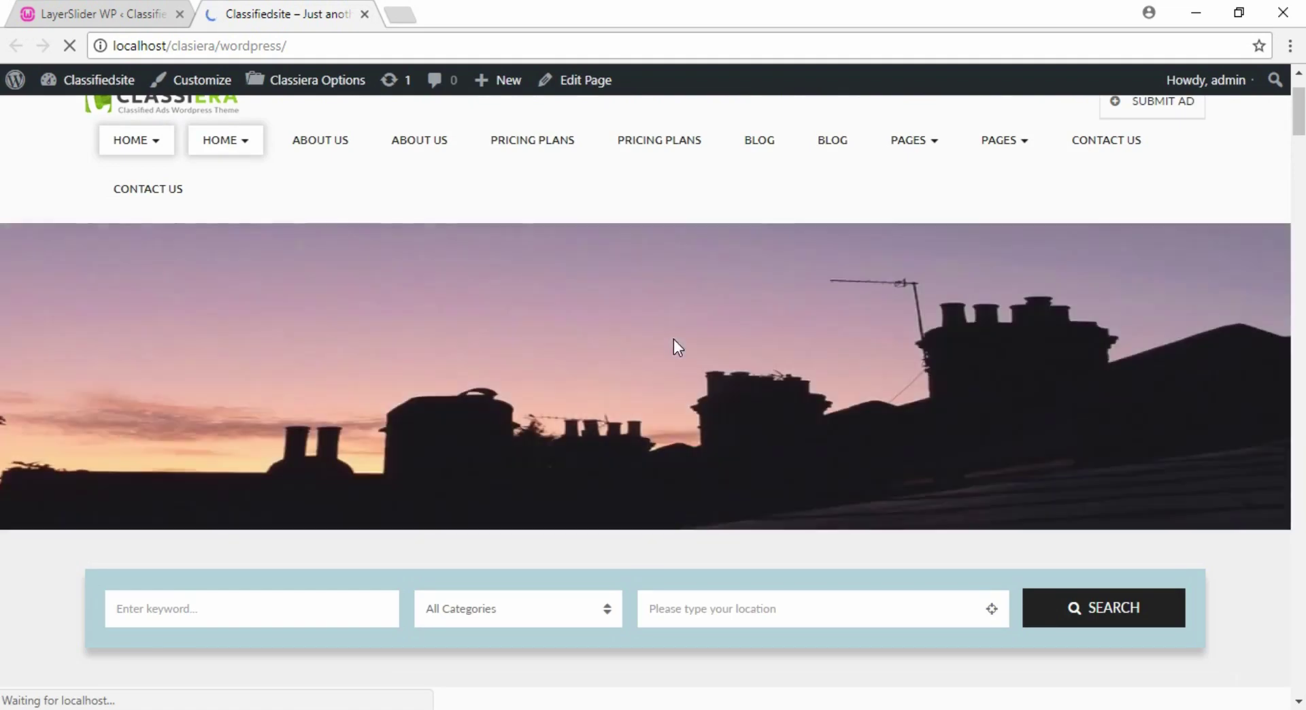
{"action": "scroll", "coordinate": [777, 371], "scroll_direction": "up", "scroll_amount": 1}
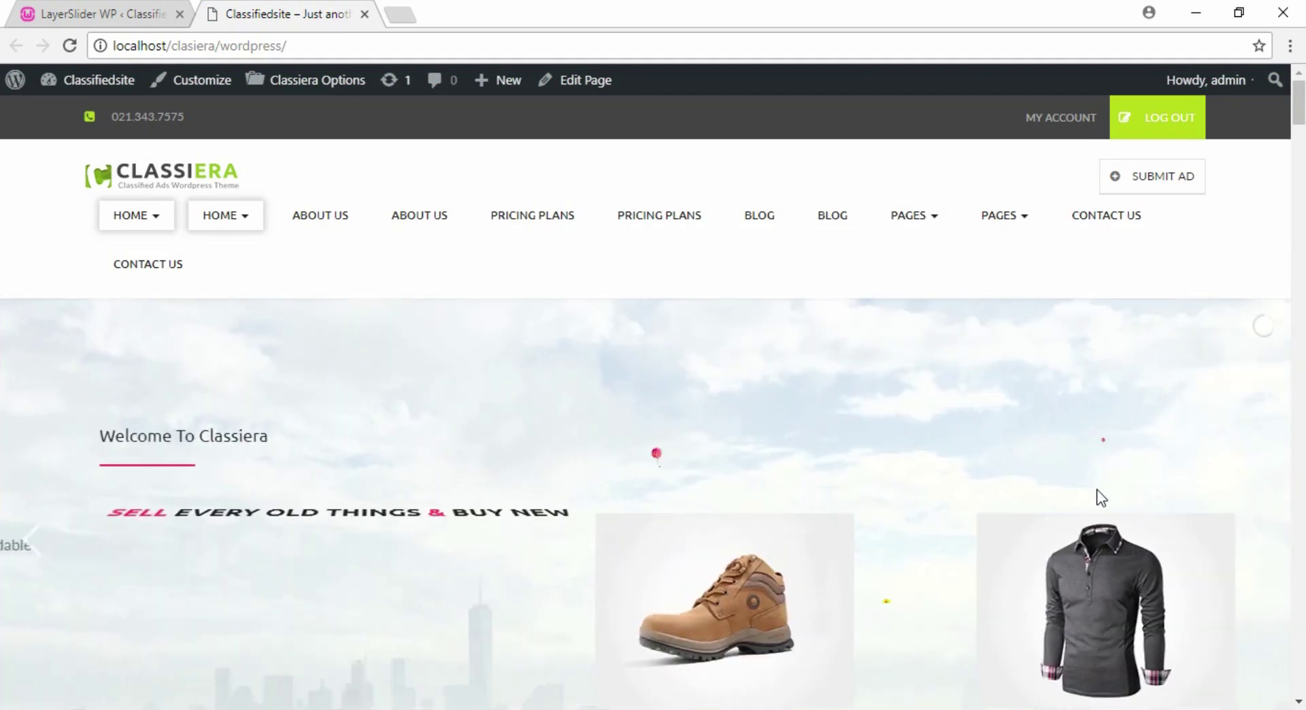
{"action": "scroll", "coordinate": [1094, 491], "scroll_direction": "down", "scroll_amount": 1}
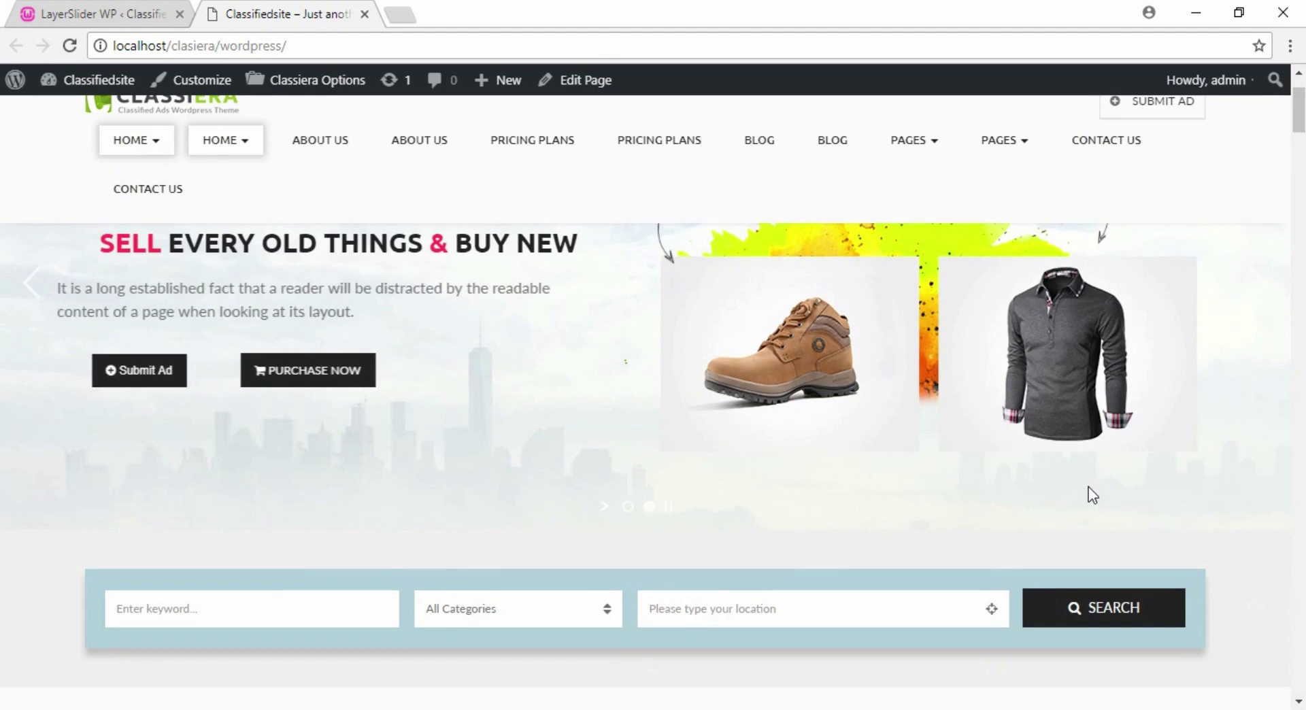
{"action": "scroll", "coordinate": [711, 470], "scroll_direction": "up", "scroll_amount": 1}
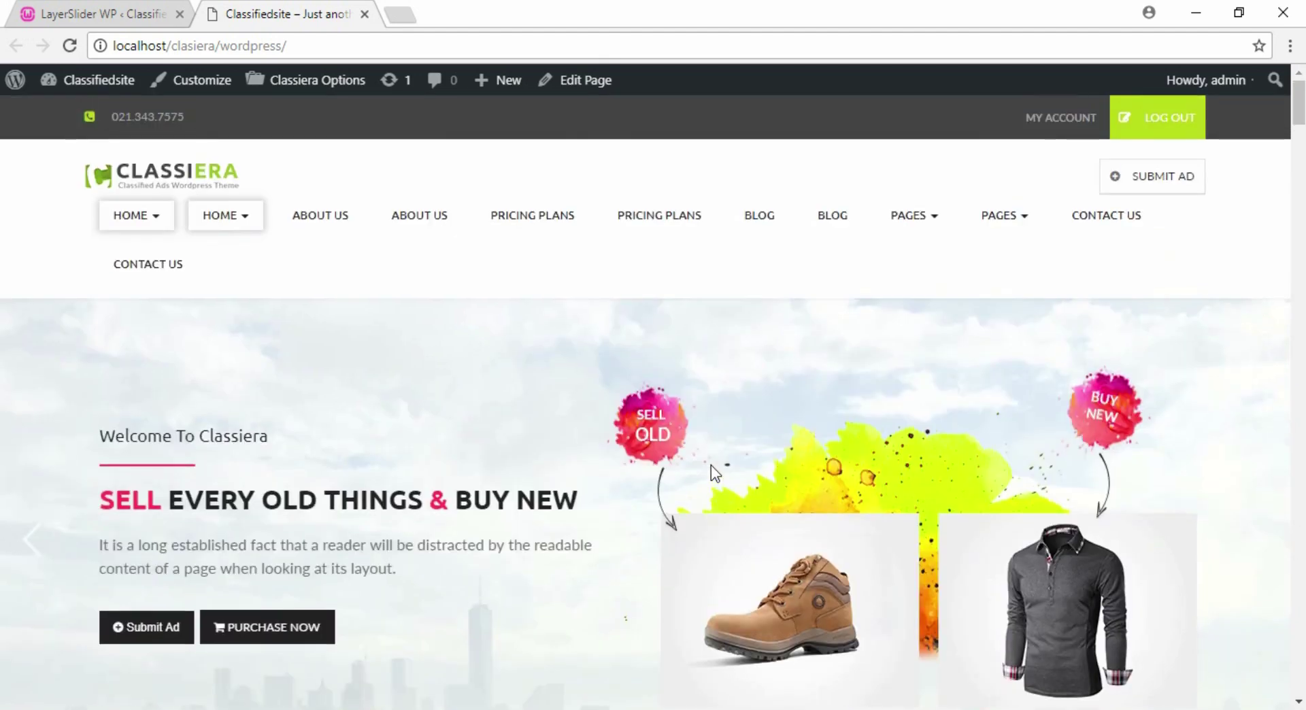
{"action": "scroll", "coordinate": [711, 466], "scroll_direction": "down", "scroll_amount": 5}
Compare Slide #2 in the slider editor with the Classifiedsite homepage.
{"action": "left_click", "coordinate": [102, 14]}
{"action": "scroll", "coordinate": [158, 358], "scroll_direction": "up", "scroll_amount": 3}
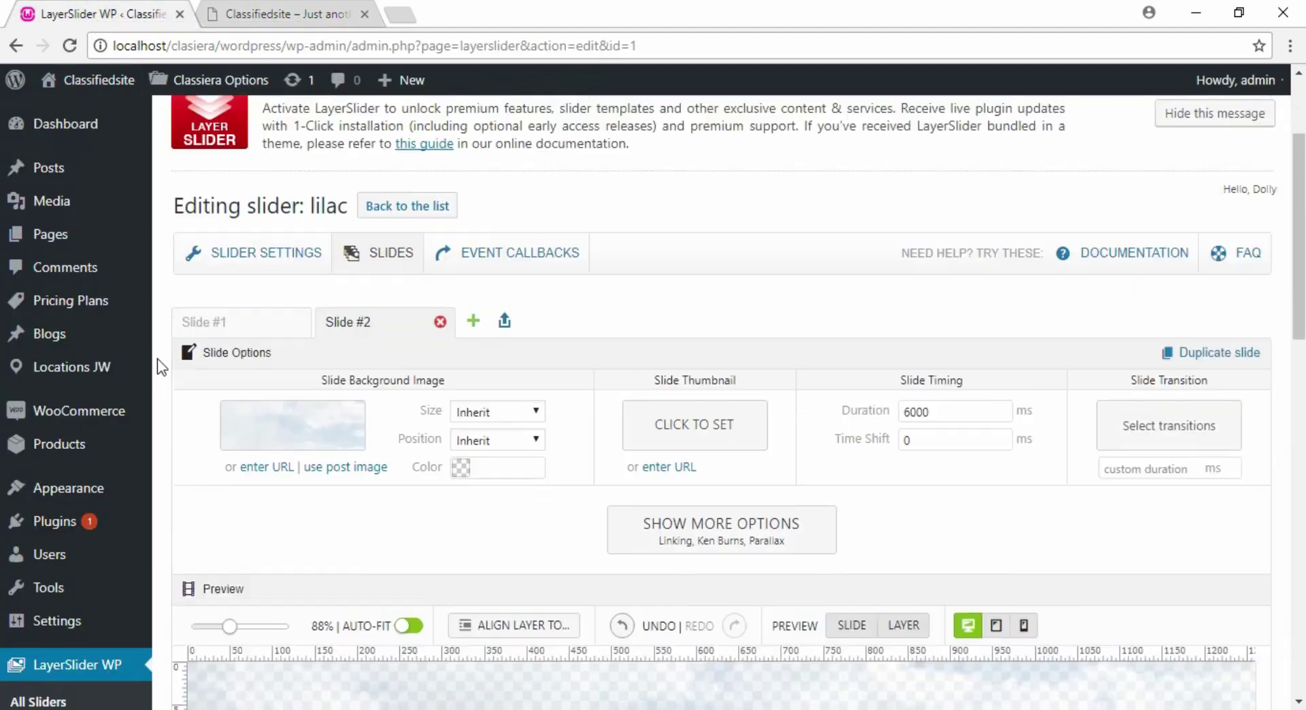
{"action": "scroll", "coordinate": [484, 452], "scroll_direction": "down", "scroll_amount": 10}
{"action": "scroll", "coordinate": [565, 400], "scroll_direction": "up", "scroll_amount": 6}
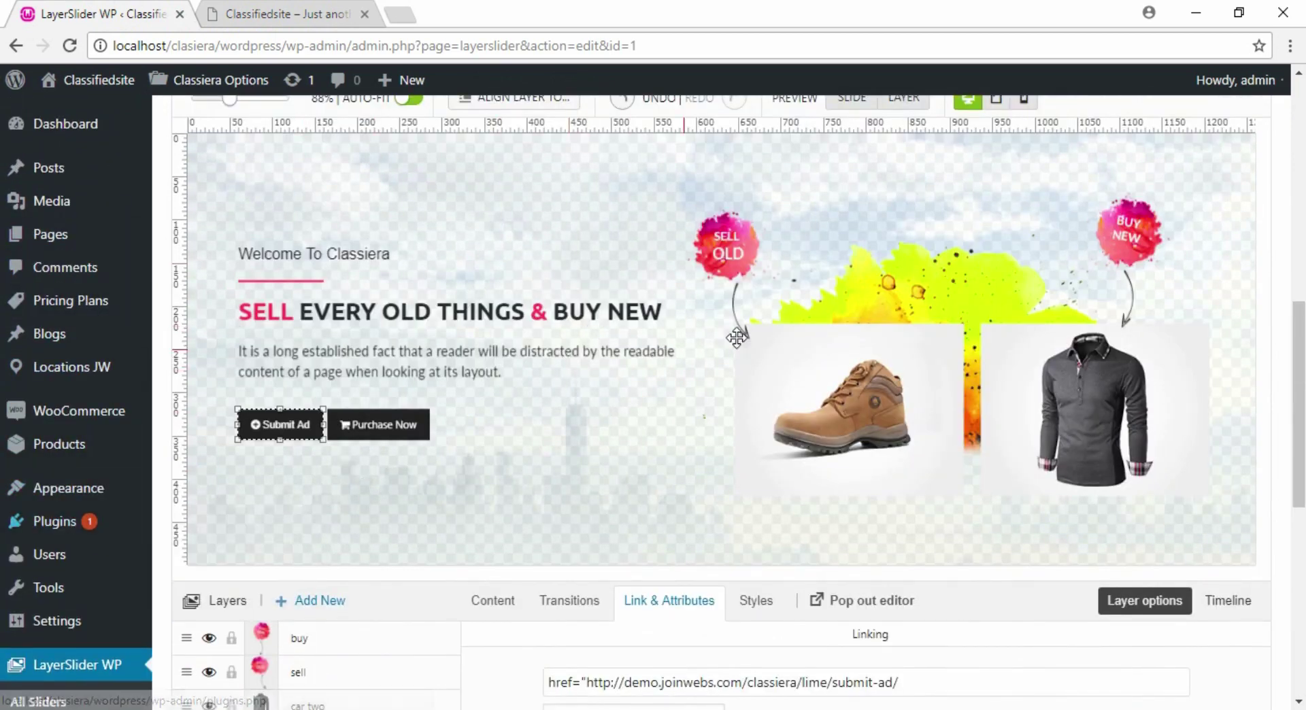
{"action": "scroll", "coordinate": [741, 337], "scroll_direction": "down", "scroll_amount": 1}
{"action": "left_click", "coordinate": [277, 15]}
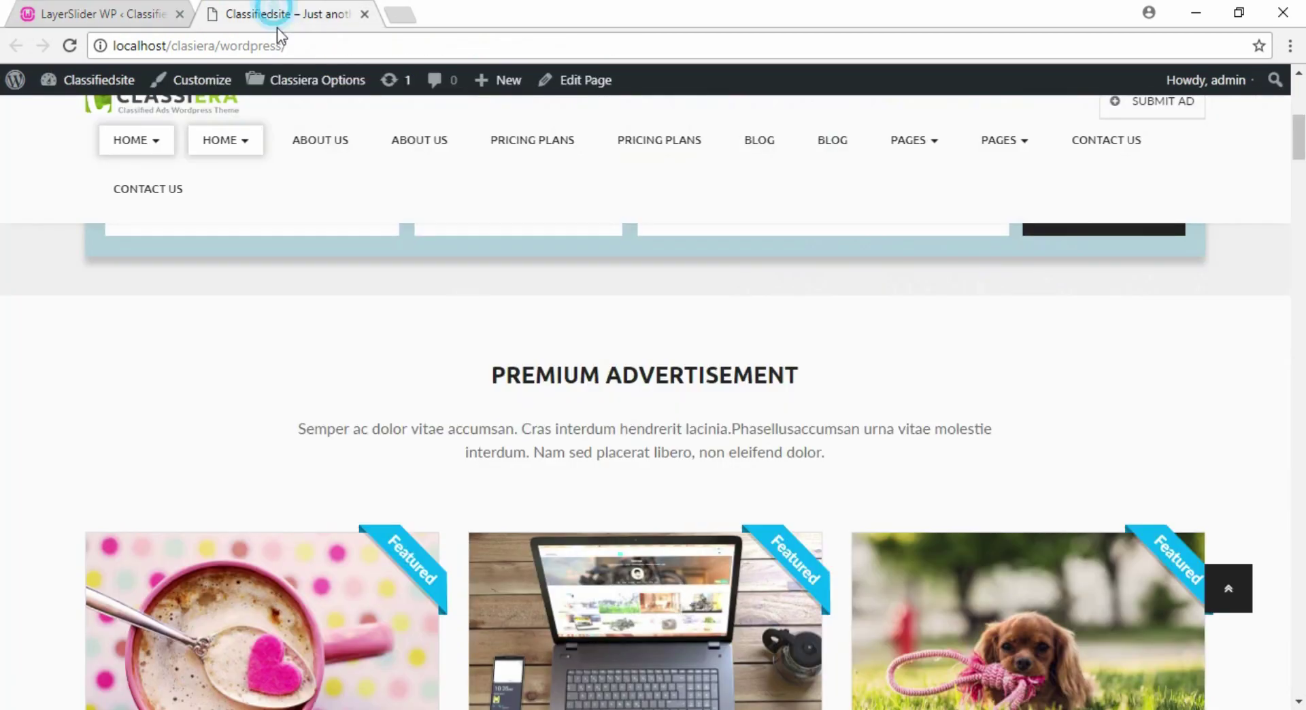
{"action": "key", "text": "F5"}
{"action": "scroll", "coordinate": [595, 463], "scroll_direction": "down", "scroll_amount": 10}
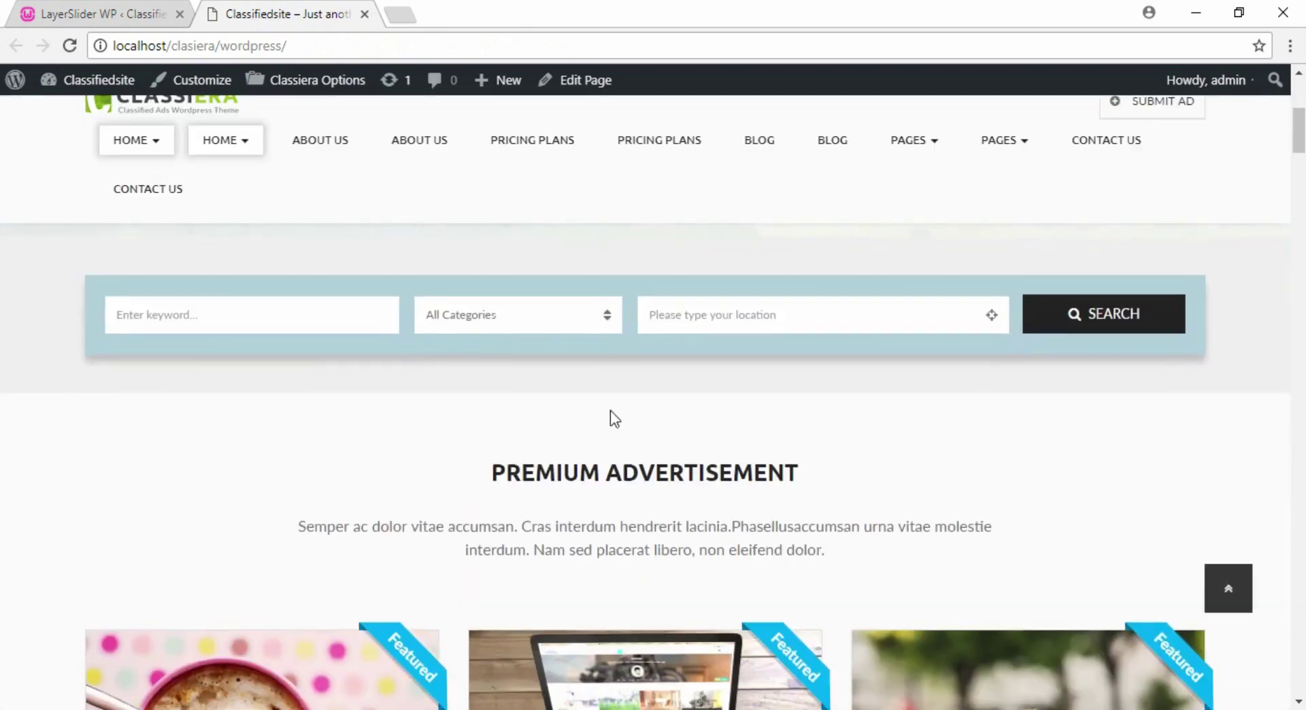
{"action": "scroll", "coordinate": [599, 466], "scroll_direction": "up", "scroll_amount": 10}
Return to the slider editor and copy the slider's shortcode [layerslider id="1"].
{"action": "left_click", "coordinate": [129, 14]}
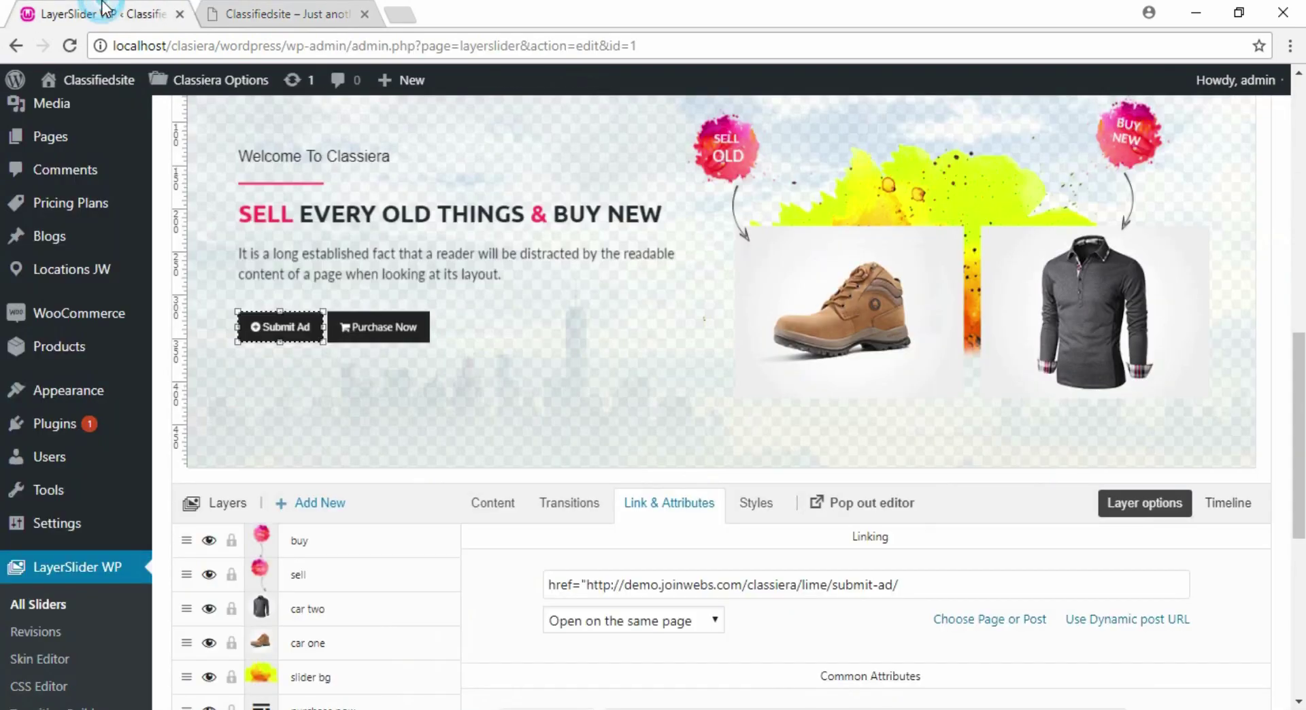
{"action": "scroll", "coordinate": [656, 325], "scroll_direction": "down", "scroll_amount": 7}
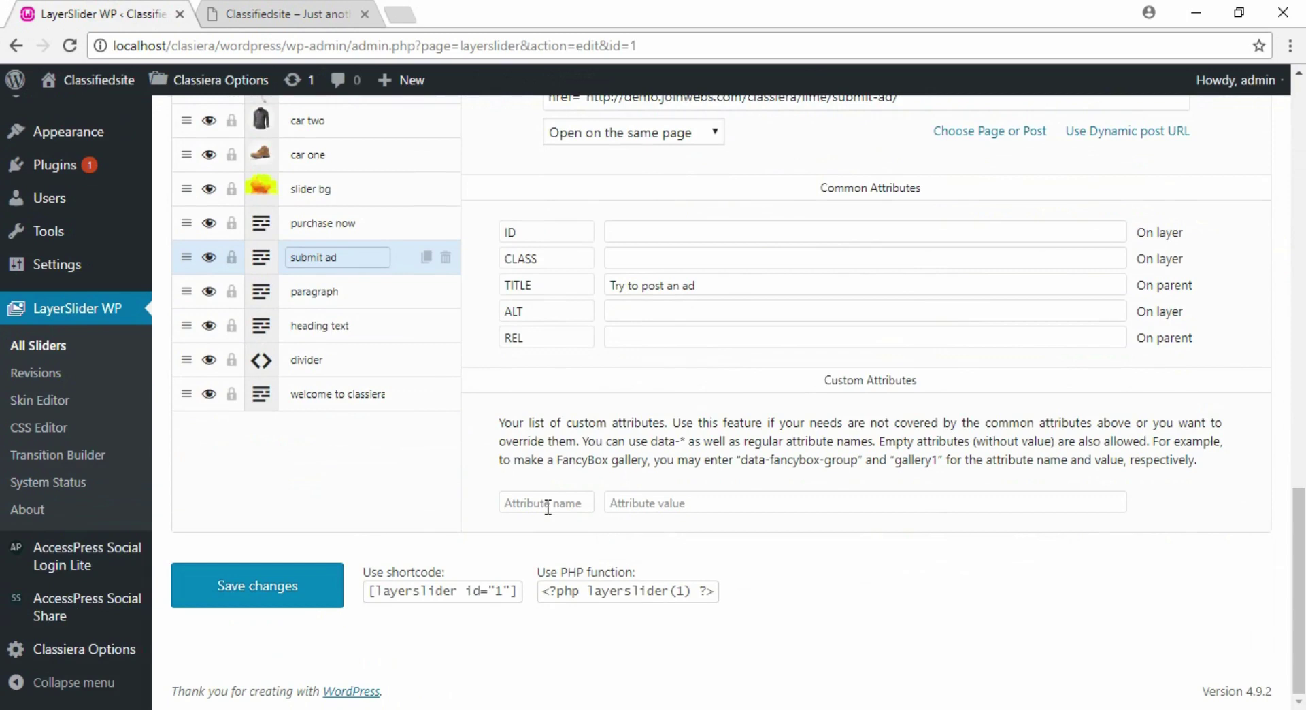
{"action": "left_click_drag", "start_coordinate": [517, 592], "coordinate": [373, 592]}
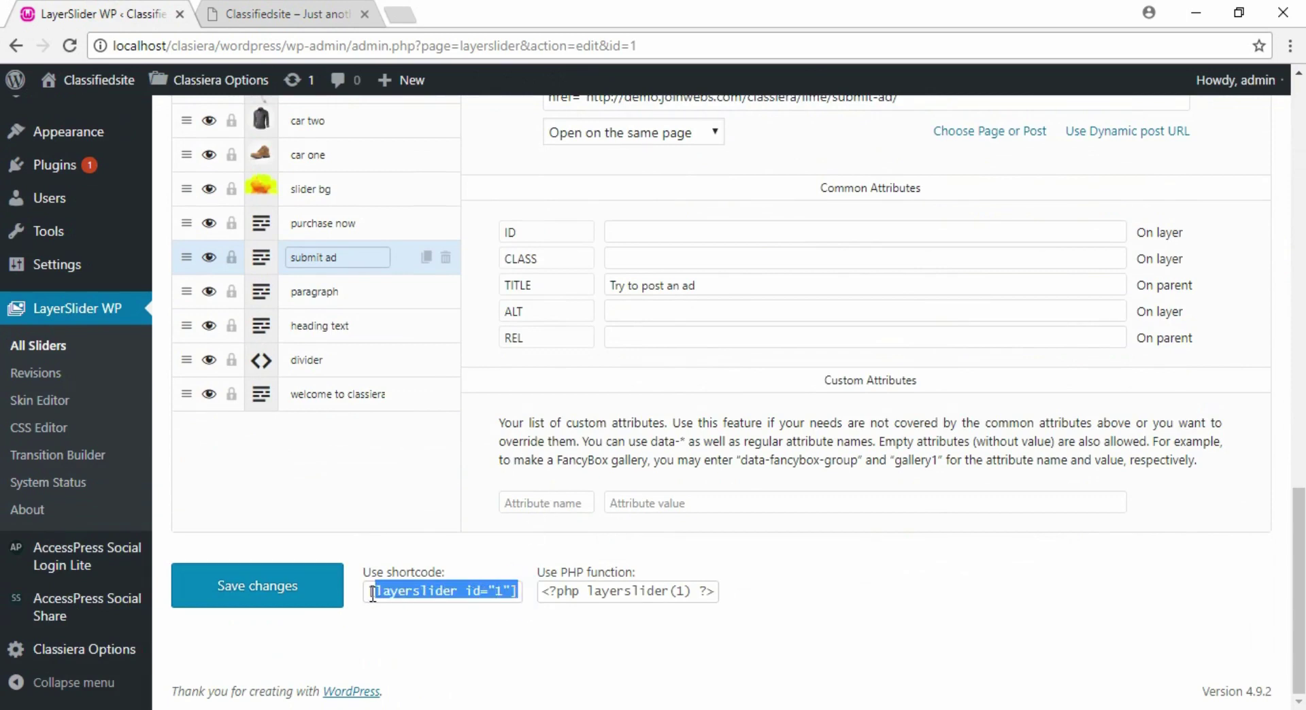
{"action": "right_click", "coordinate": [432, 591]}
{"action": "left_click", "coordinate": [490, 603]}
Open the WordPress Pages list in a new browser tab and switch to it.
{"action": "scroll", "coordinate": [105, 213], "scroll_direction": "up", "scroll_amount": 8}
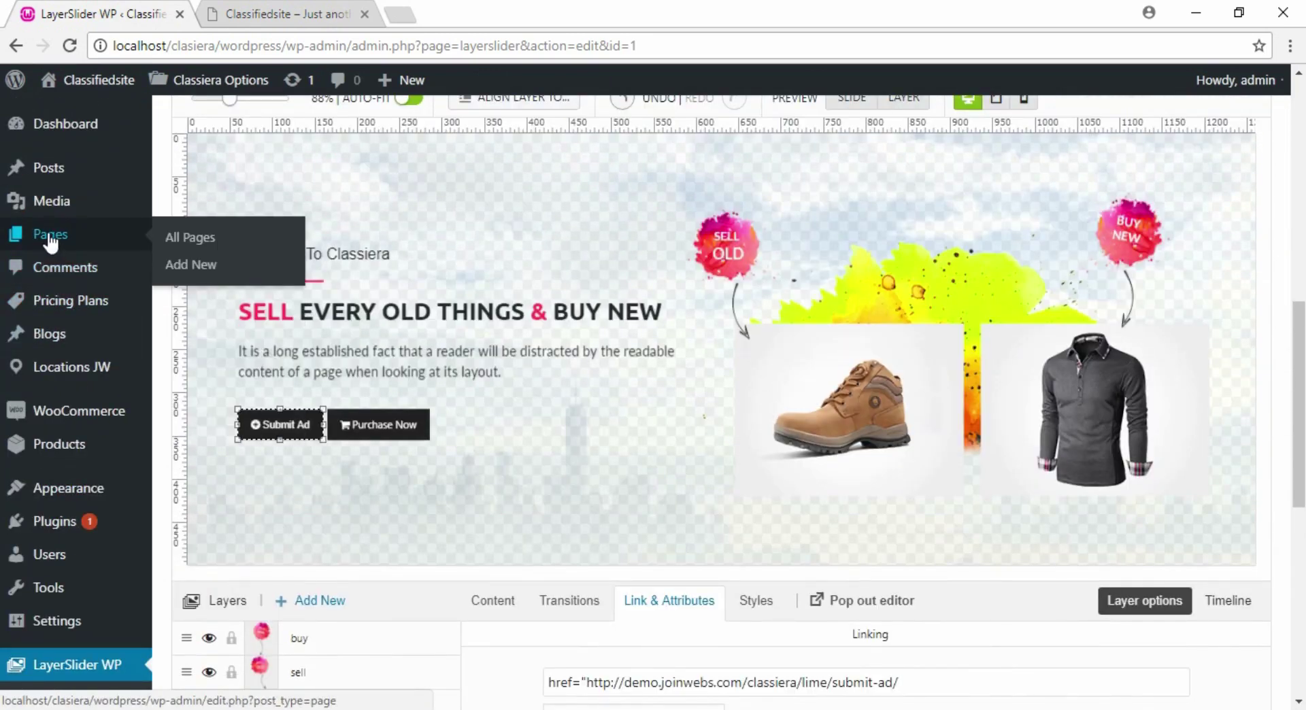
{"action": "right_click", "coordinate": [52, 235]}
{"action": "left_click", "coordinate": [108, 250]}
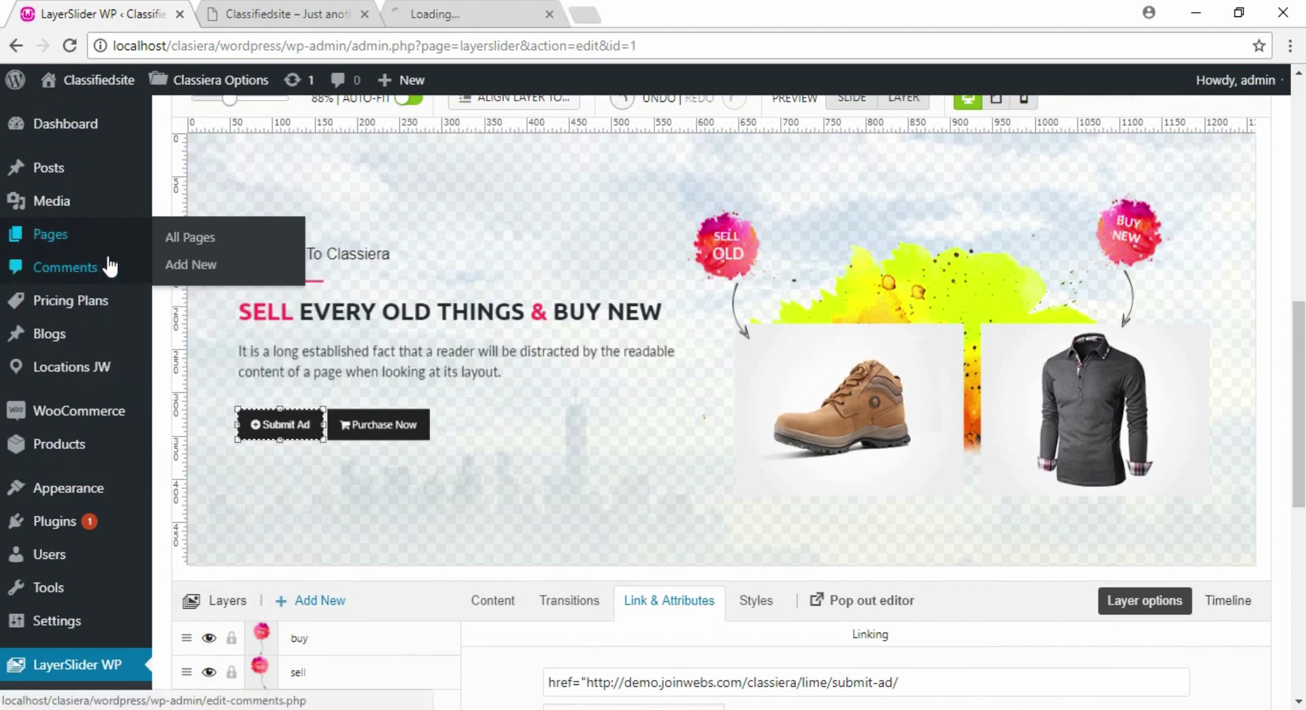
{"action": "left_click", "coordinate": [442, 15]}
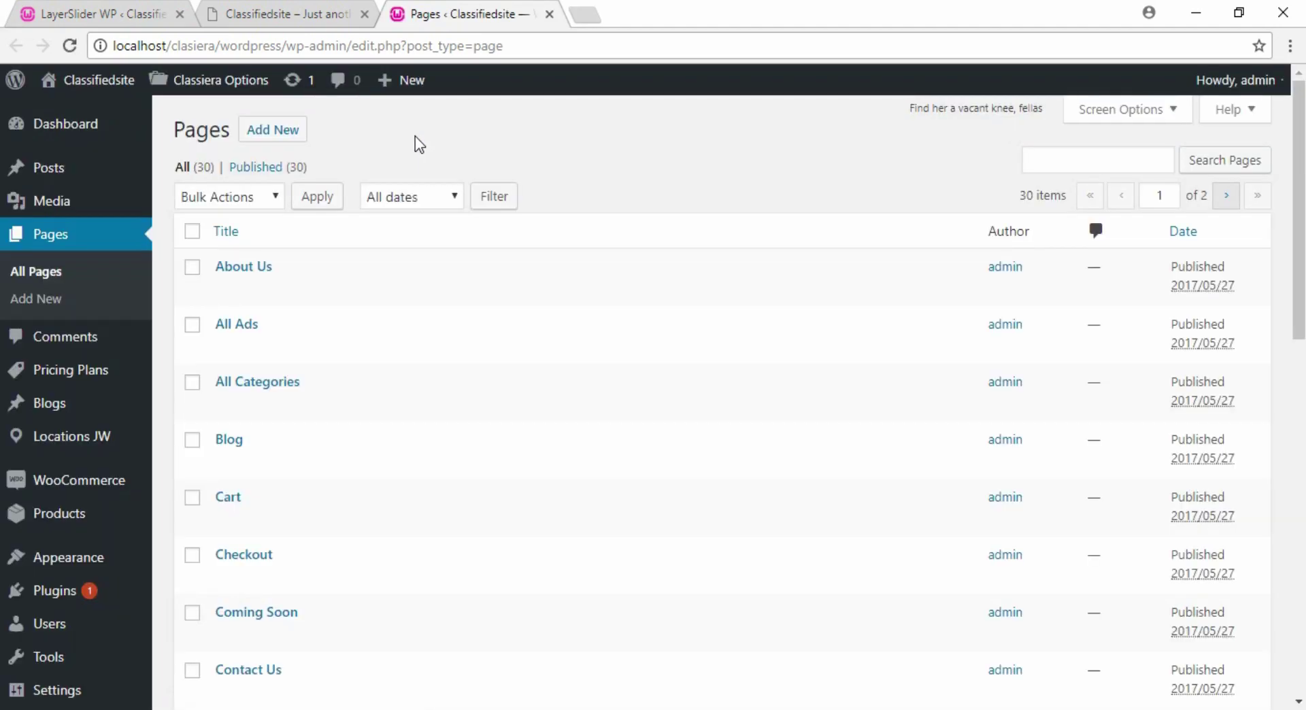
Find the Home front page in the Pages list and open it for editing.
{"action": "scroll", "coordinate": [394, 373], "scroll_direction": "down", "scroll_amount": 6}
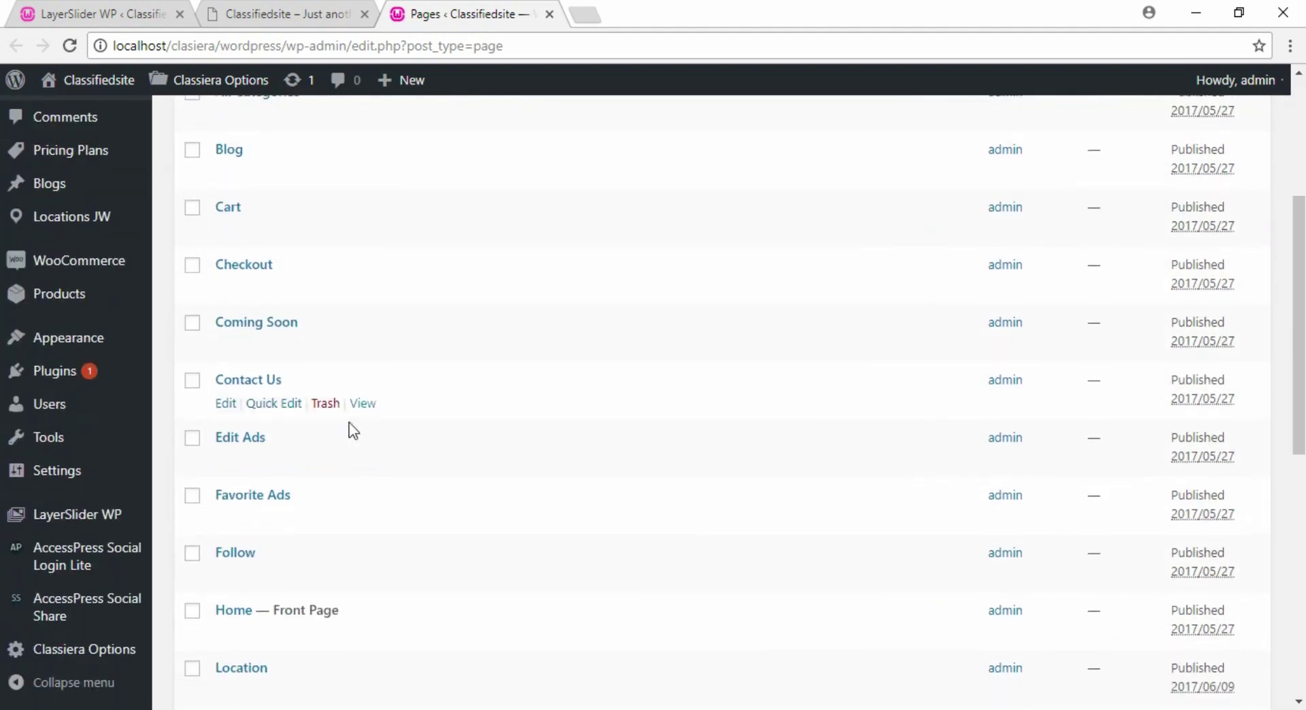
{"action": "scroll", "coordinate": [263, 558], "scroll_direction": "down", "scroll_amount": 4}
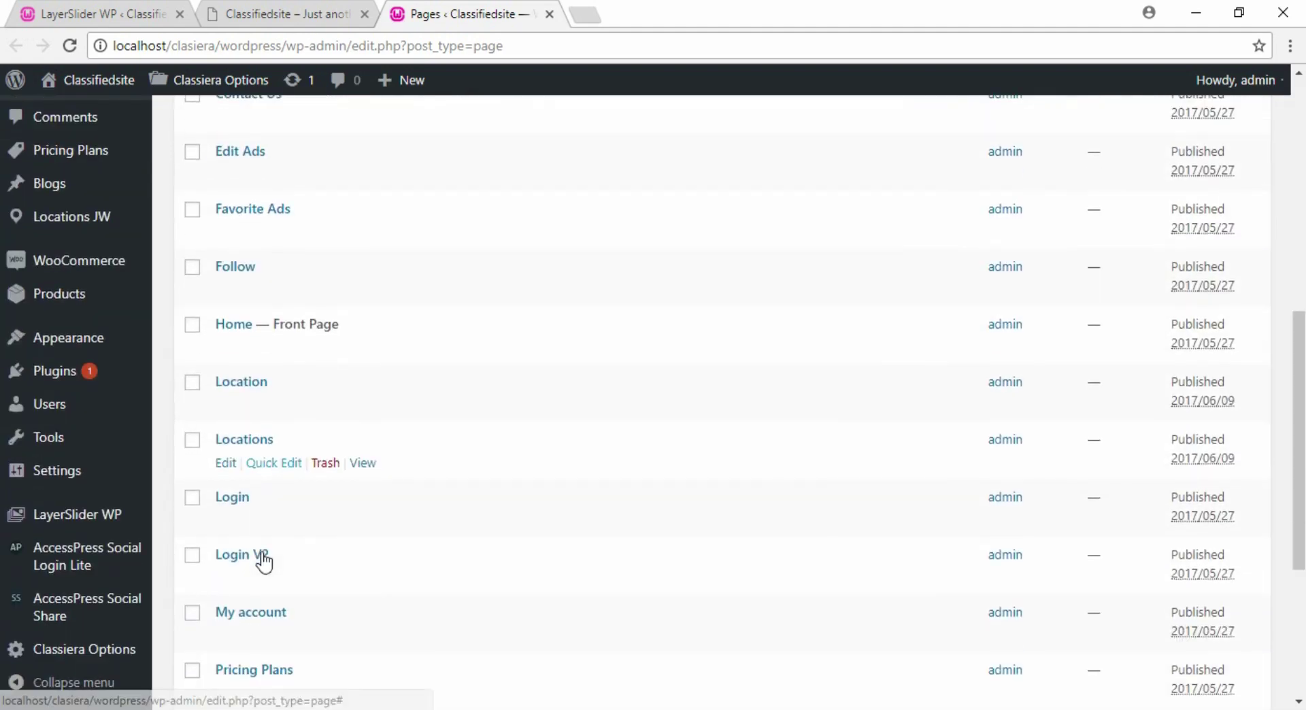
{"action": "scroll", "coordinate": [263, 558], "scroll_direction": "down", "scroll_amount": 3}
{"action": "scroll", "coordinate": [372, 513], "scroll_direction": "up", "scroll_amount": 3}
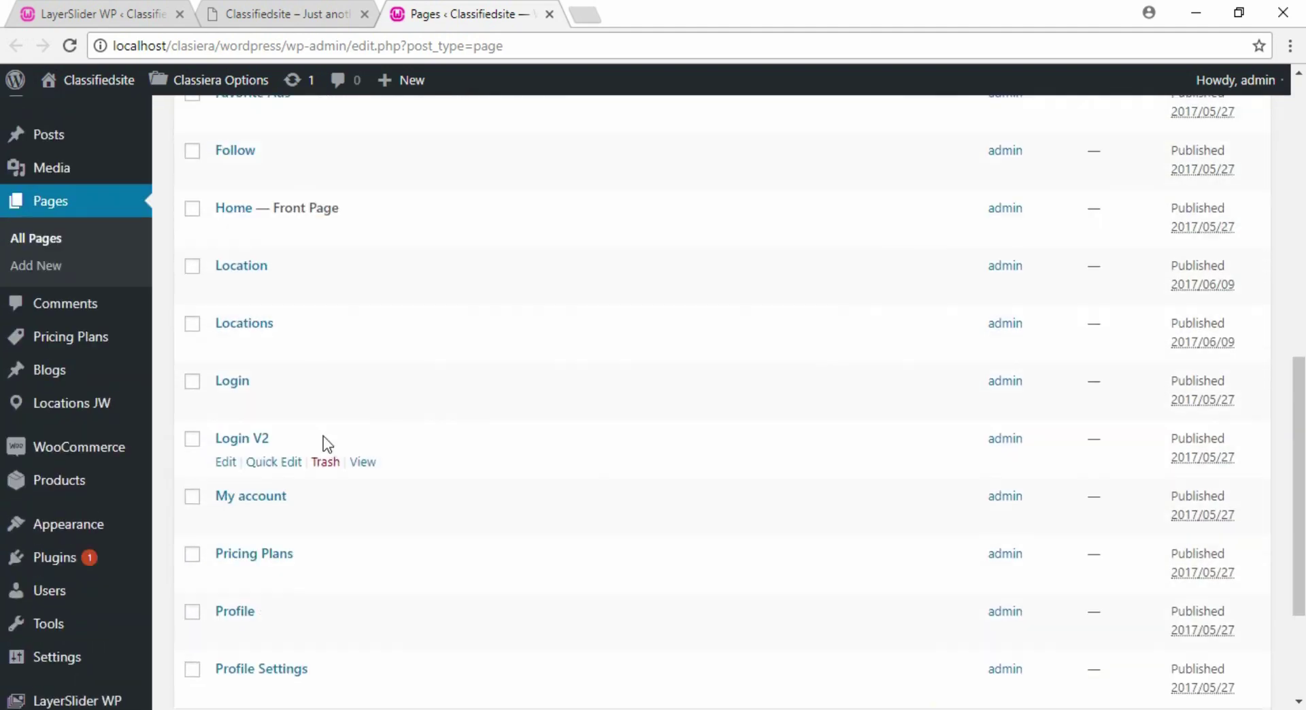
{"action": "scroll", "coordinate": [302, 406], "scroll_direction": "up", "scroll_amount": 3}
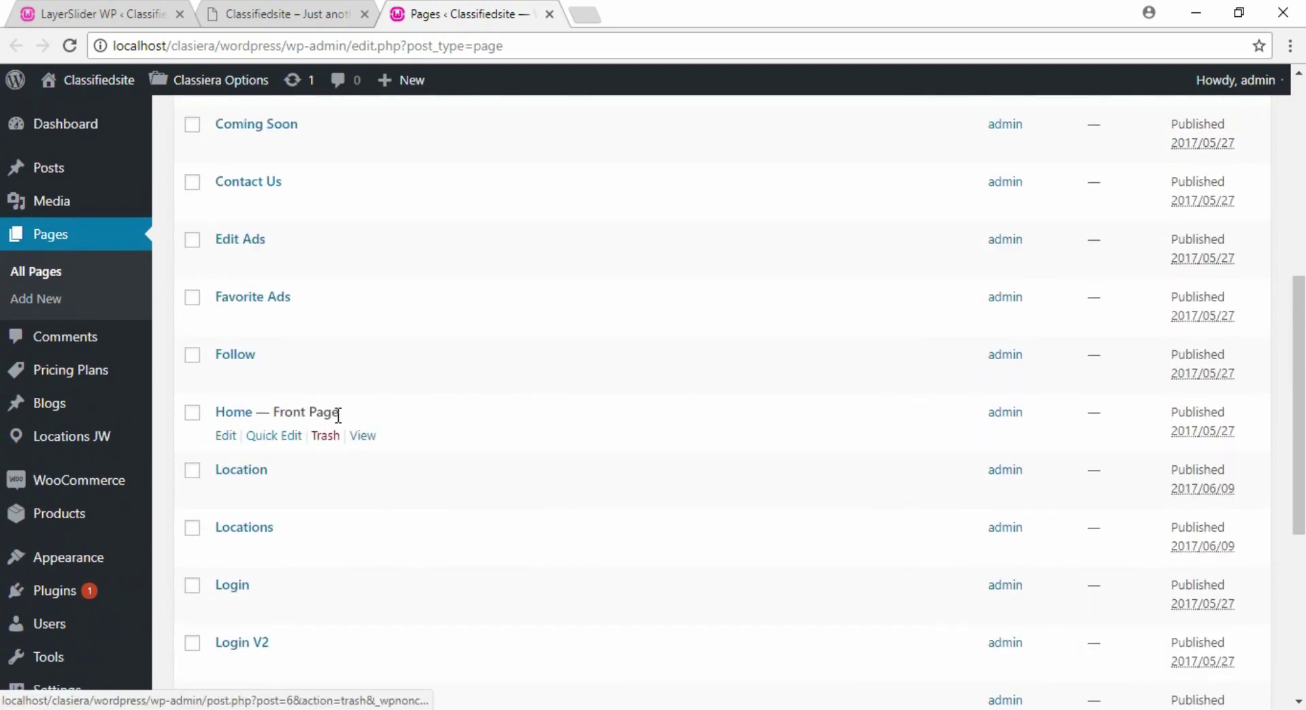
{"action": "left_click", "coordinate": [224, 439]}
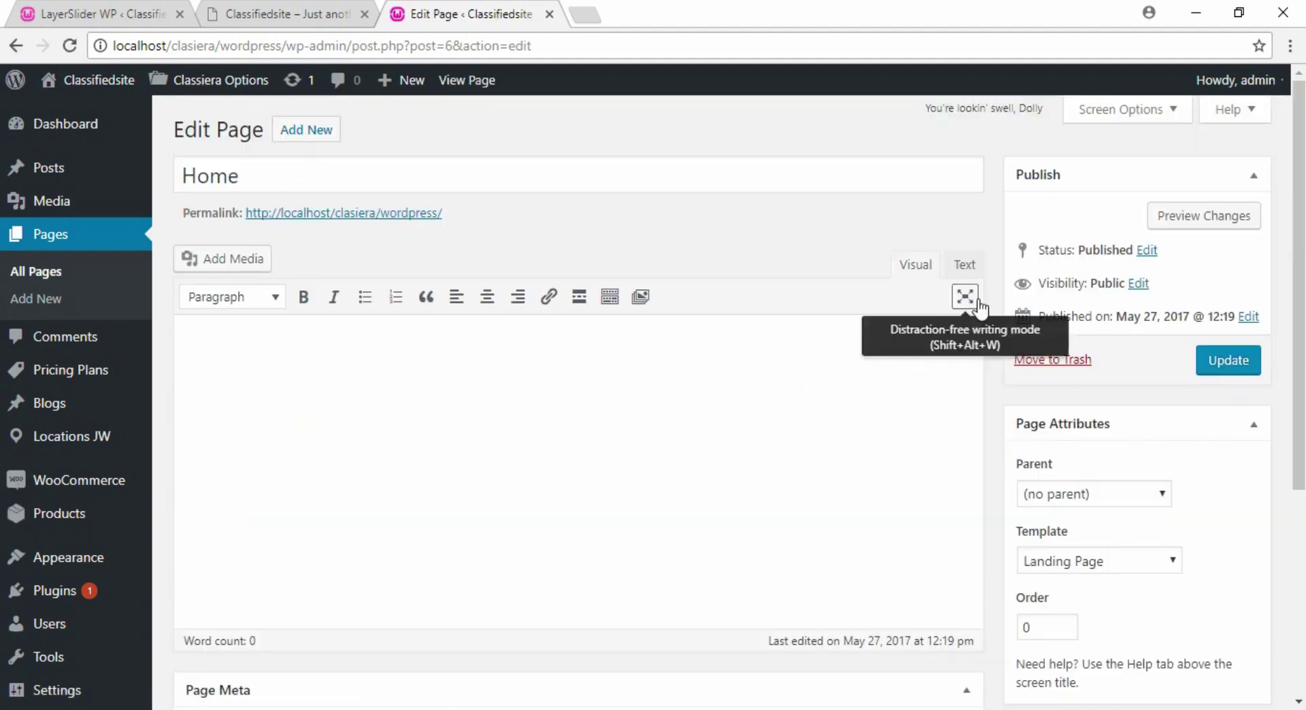
Set the Home page's page slider to LayerSlider in its Page Meta settings.
{"action": "scroll", "coordinate": [995, 329], "scroll_direction": "down", "scroll_amount": 5}
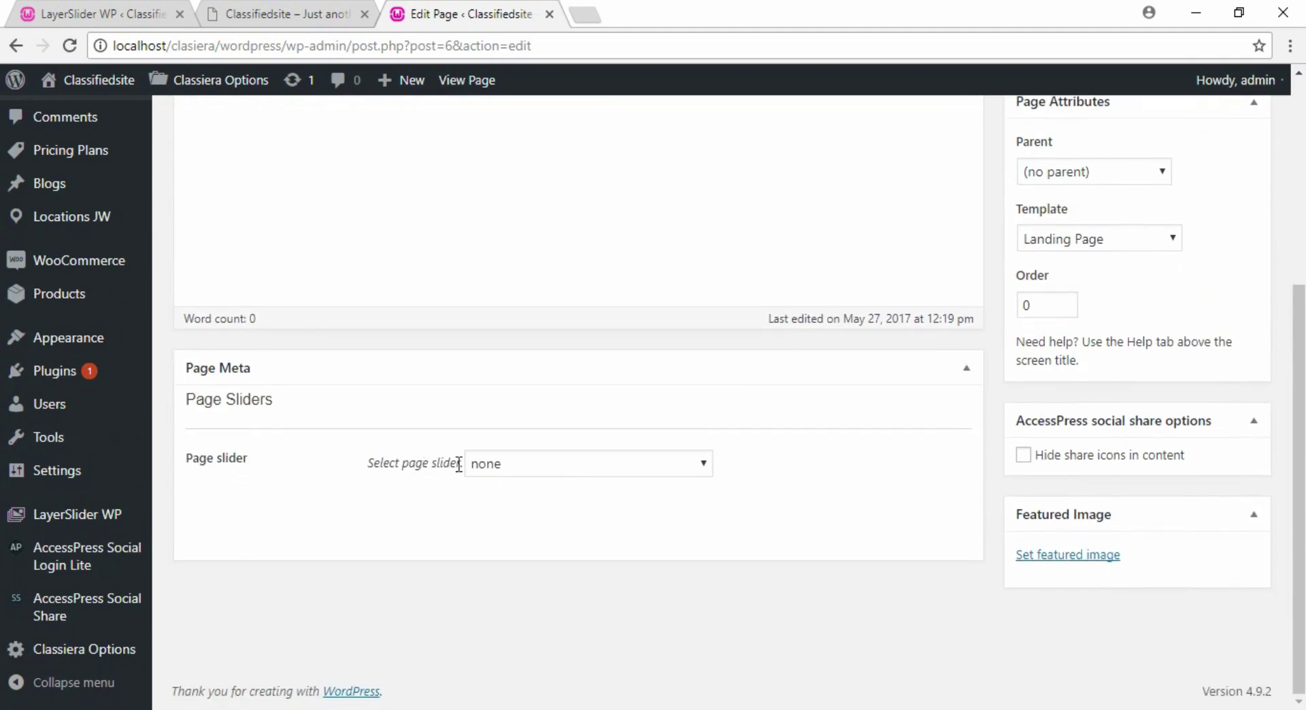
{"action": "left_click", "coordinate": [700, 466]}
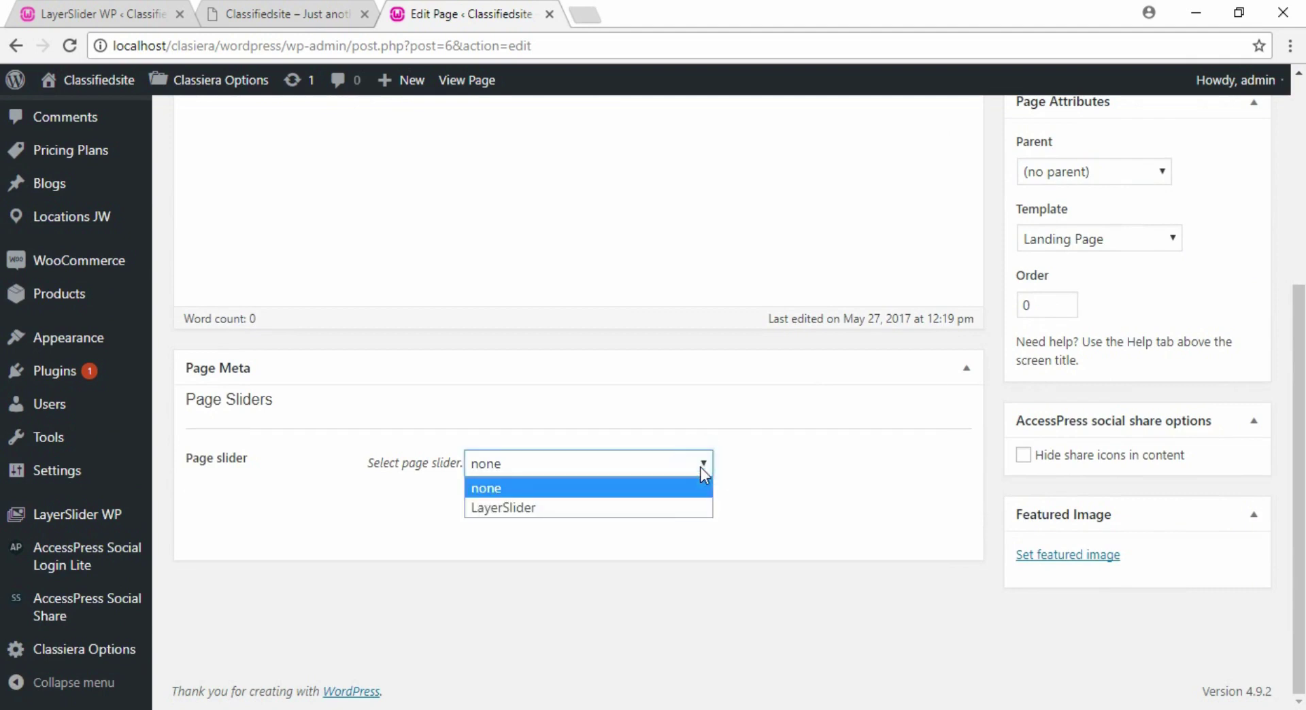
{"action": "left_click", "coordinate": [536, 509]}
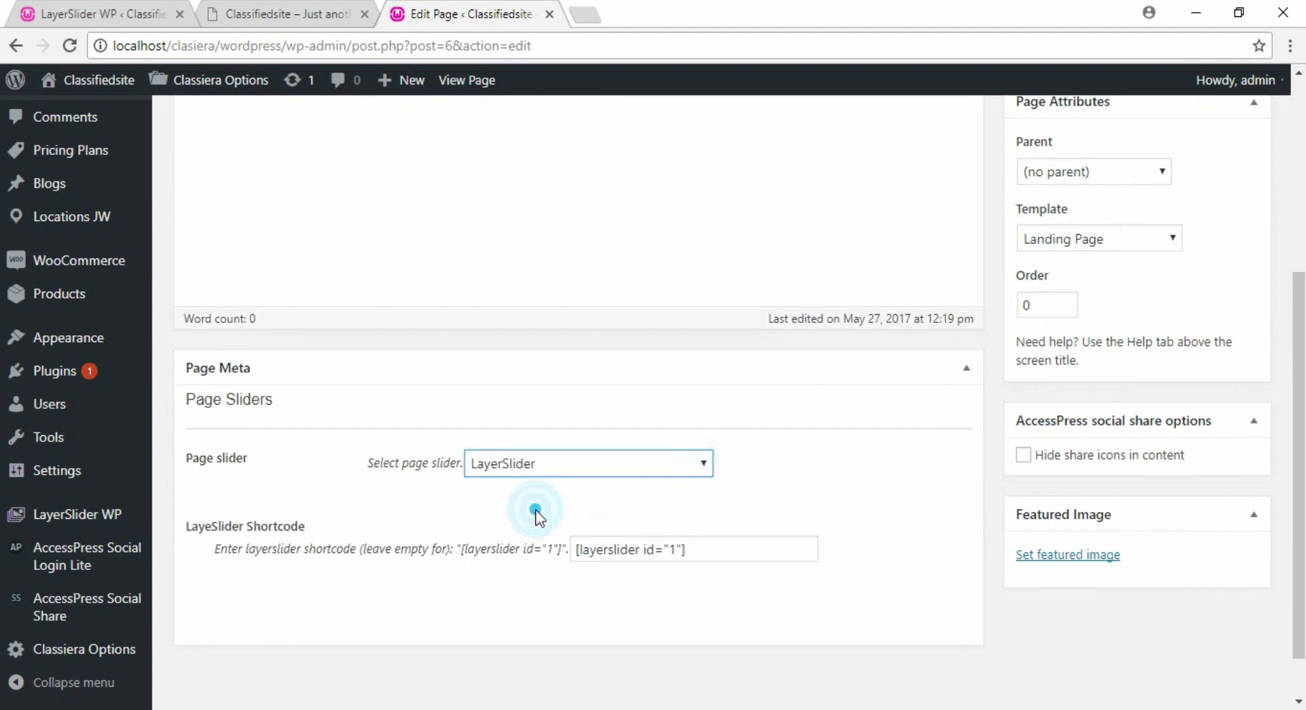
Paste the copied slider shortcode into the page's LayerSlider Shortcode field and delete the duplicate, keeping a single [layerslider id="1"].
{"action": "left_click", "coordinate": [698, 553]}
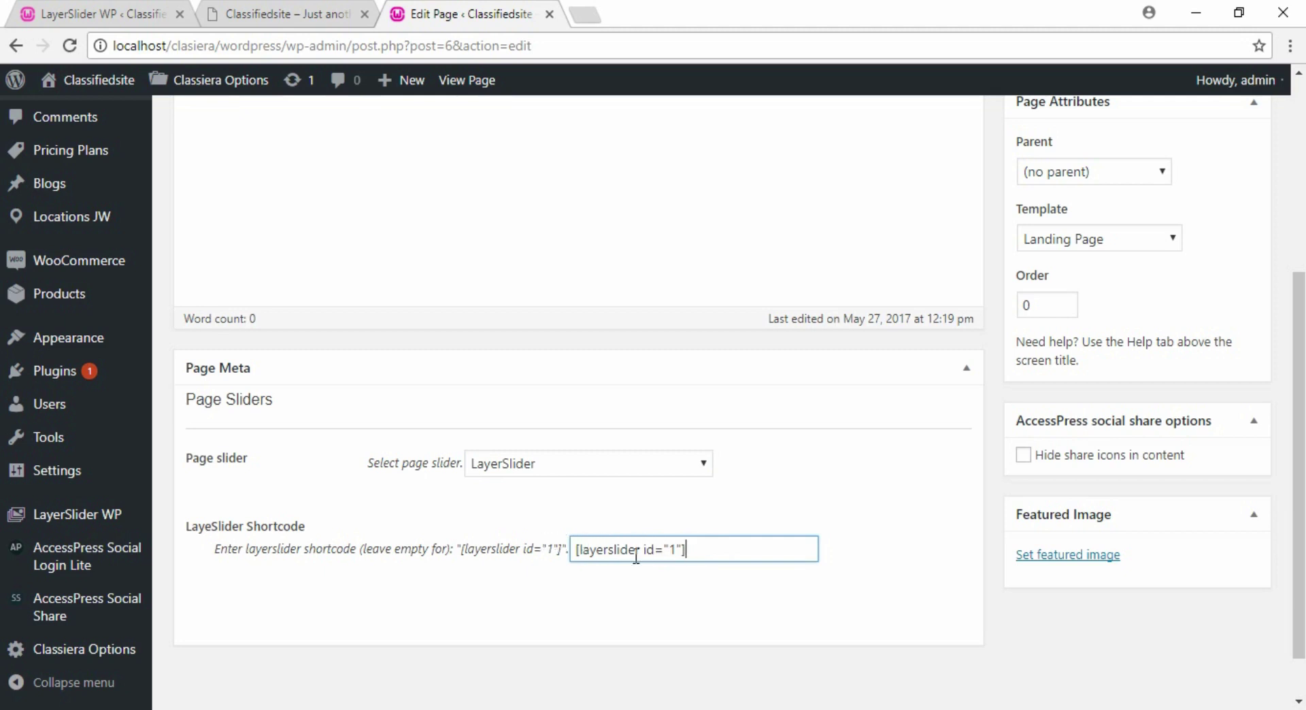
{"action": "right_click", "coordinate": [702, 550]}
{"action": "left_click", "coordinate": [752, 393]}
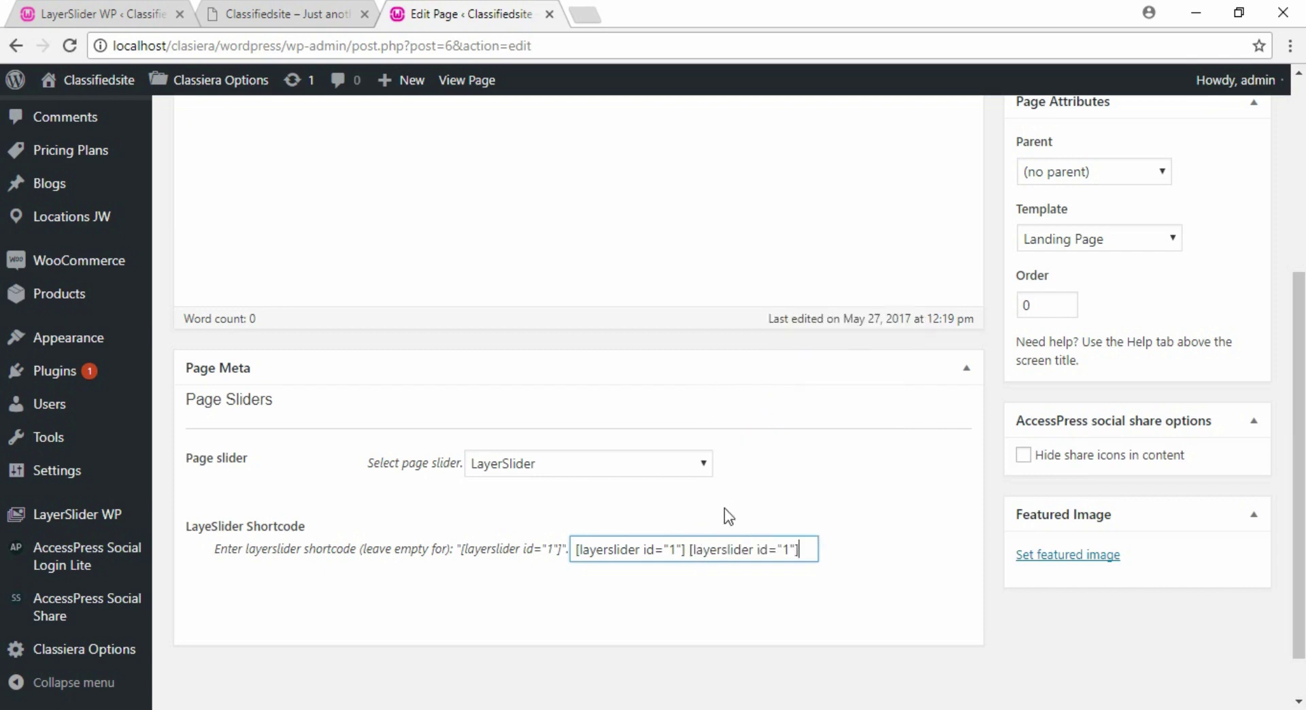
{"action": "left_click_drag", "start_coordinate": [691, 549], "coordinate": [817, 543]}
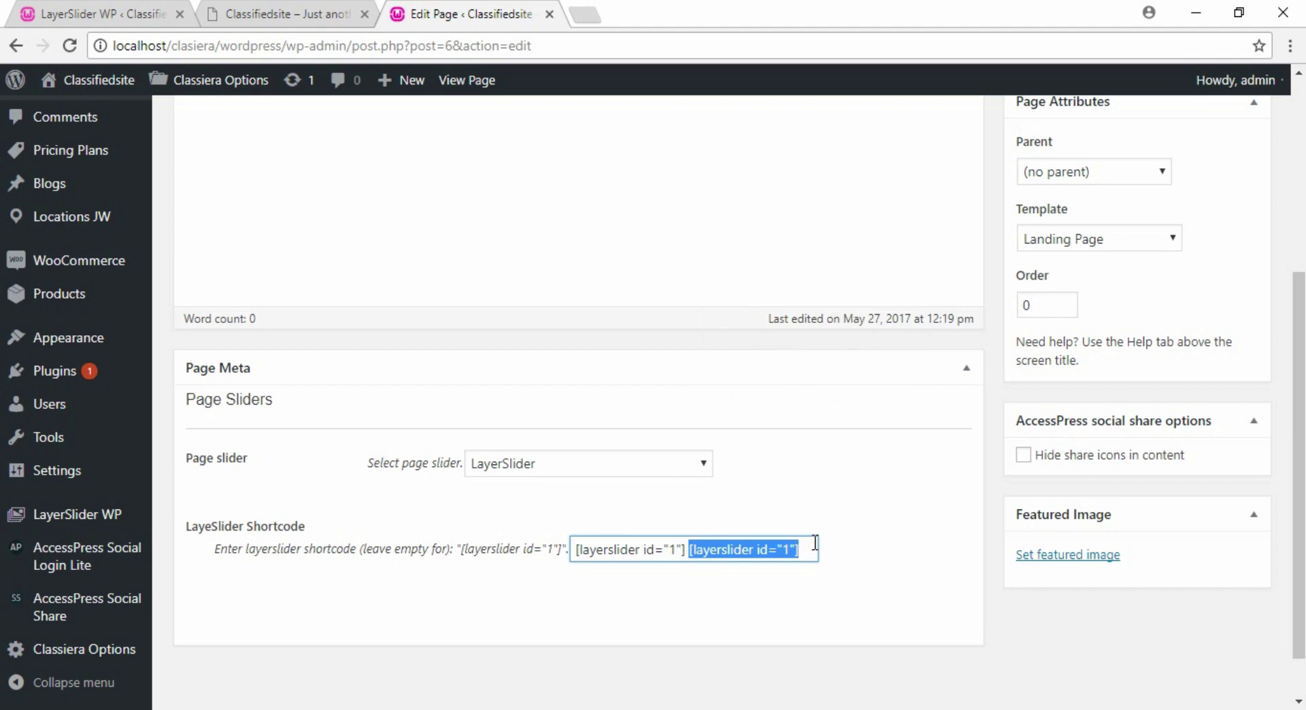
{"action": "key", "text": "BackSpace"}
Close the Home page's editing tab and reload the Classifiedsite front page.
{"action": "scroll", "coordinate": [371, 294], "scroll_direction": "up", "scroll_amount": 5}
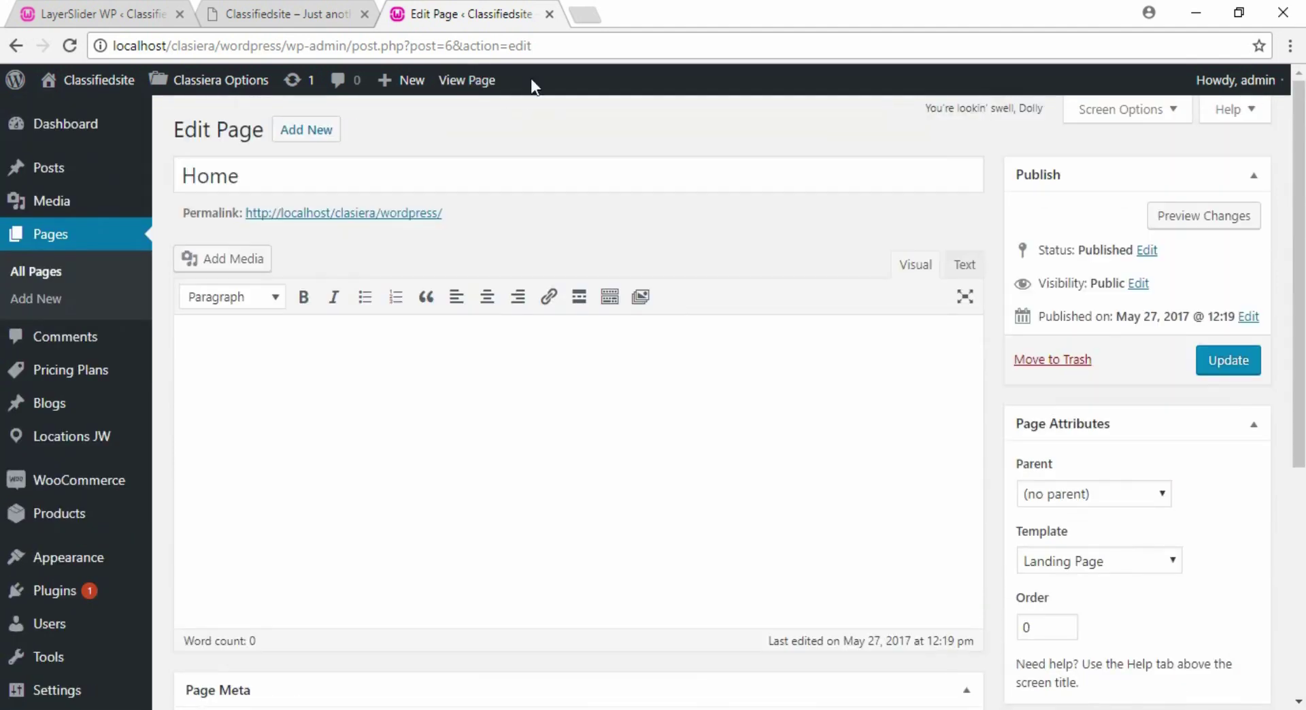
{"action": "left_click", "coordinate": [550, 15]}
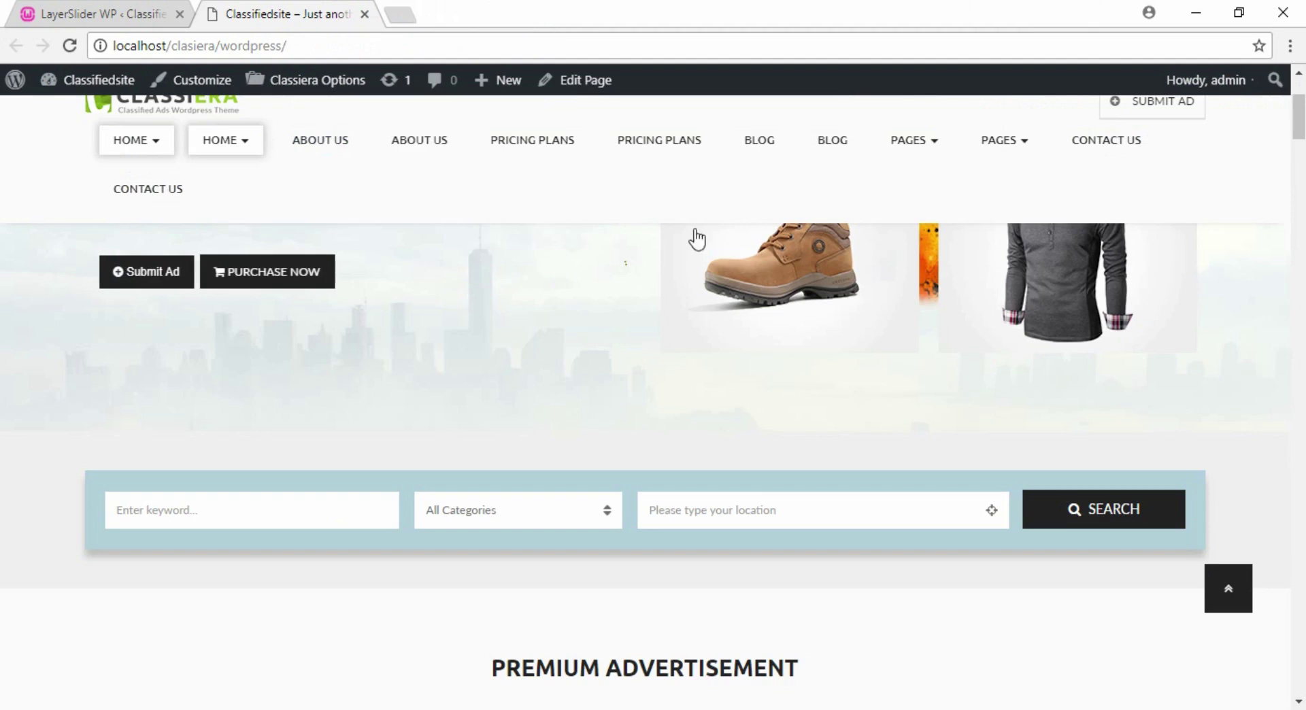
{"action": "key", "text": "F5"}
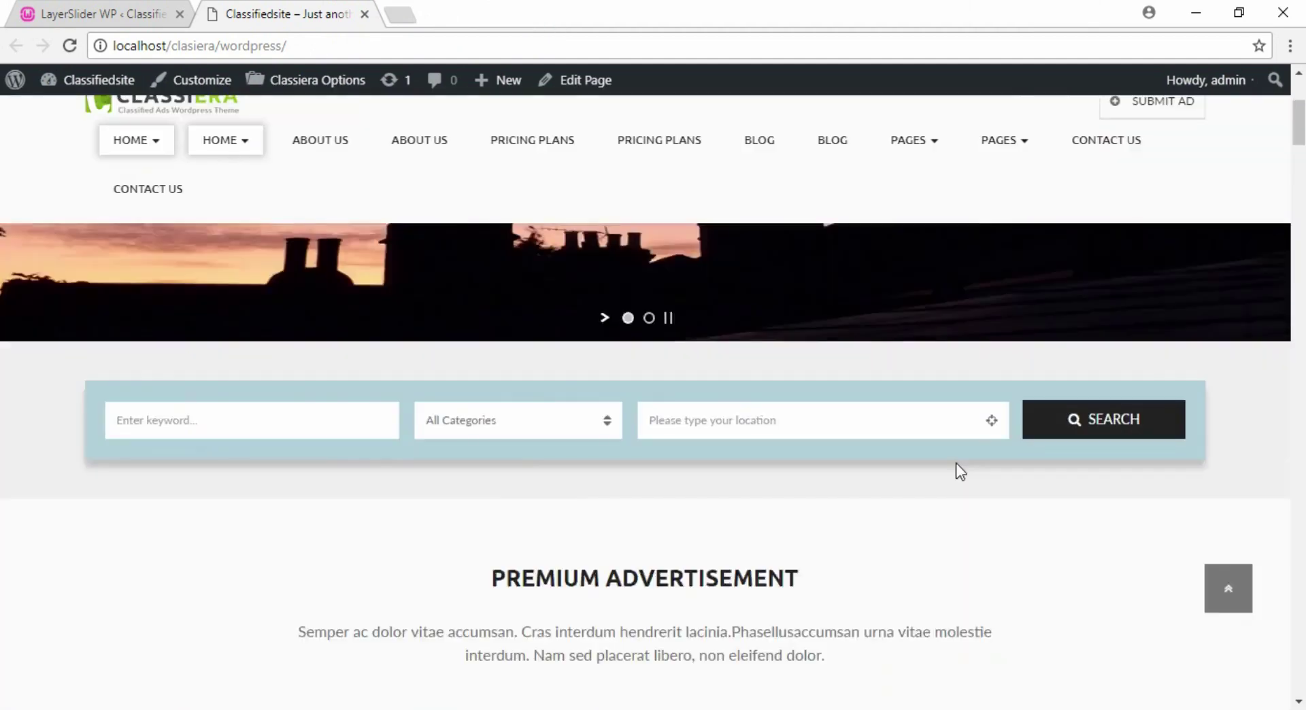
Look through the front page sections below the slider, from the ad categories and listings to the pricing plans.
{"action": "scroll", "coordinate": [957, 472], "scroll_direction": "down", "scroll_amount": 10}
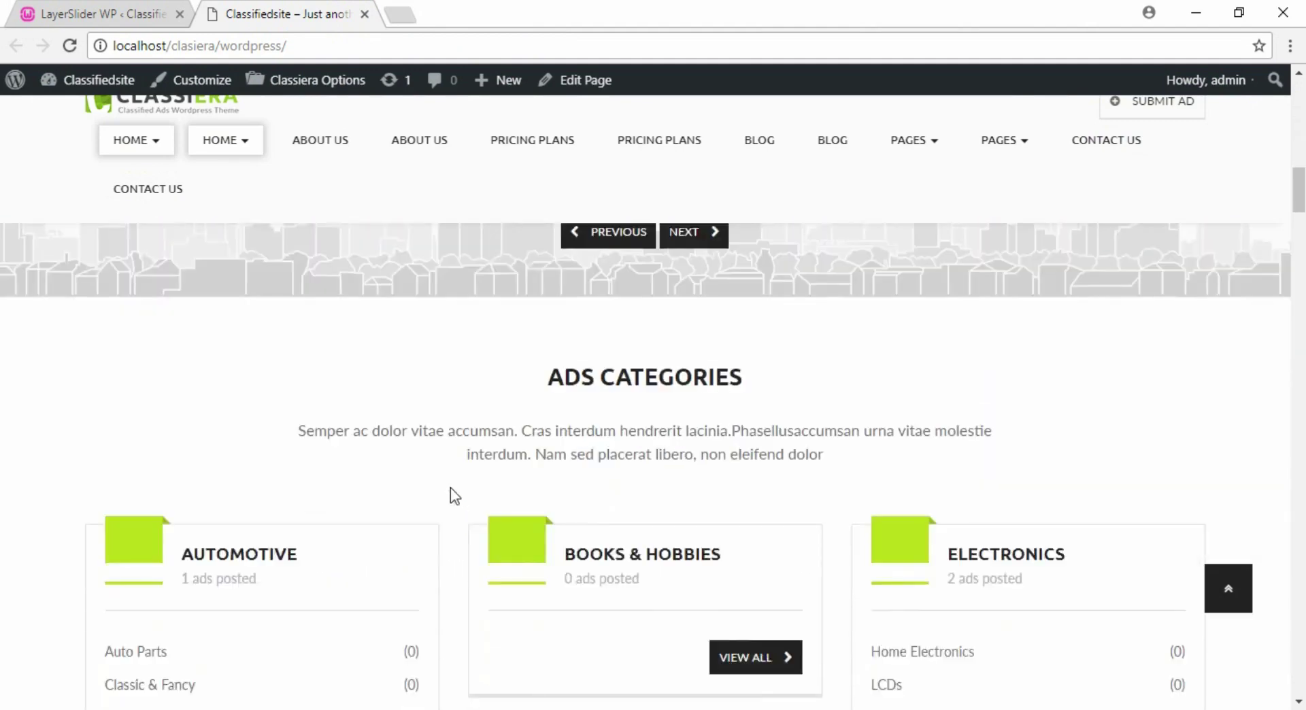
{"action": "scroll", "coordinate": [451, 488], "scroll_direction": "down", "scroll_amount": 2}
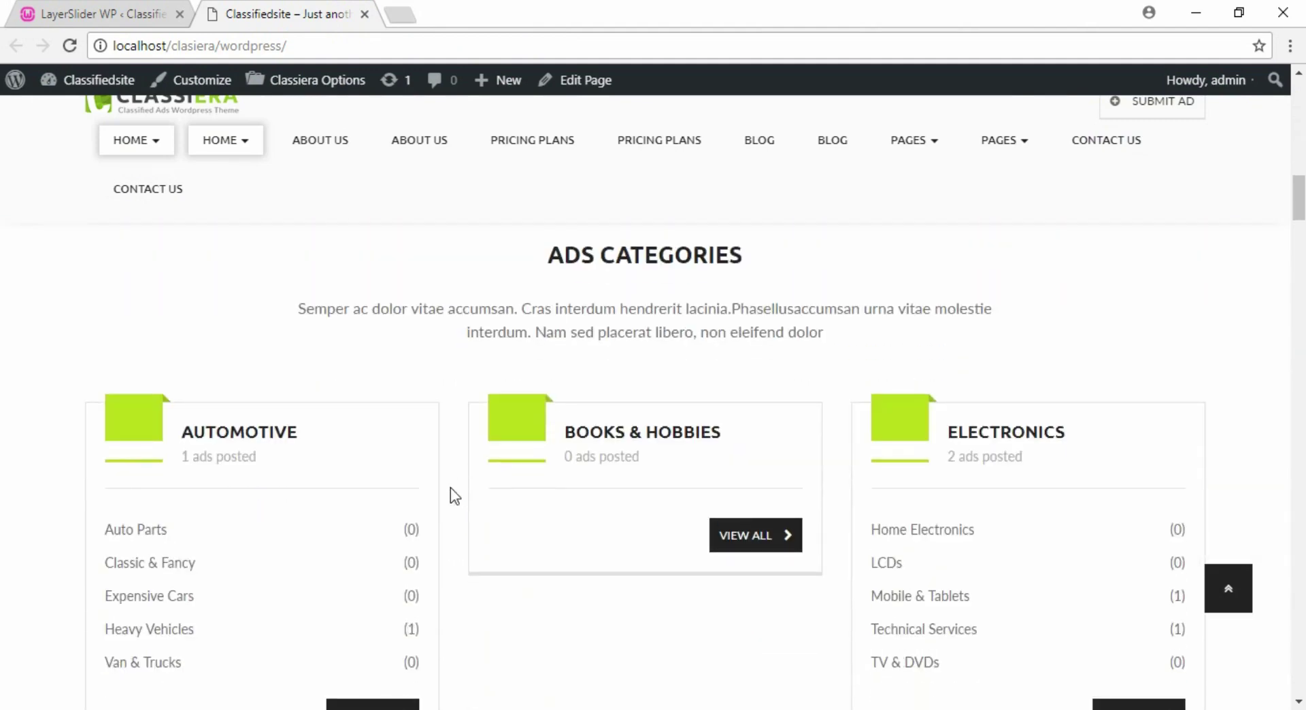
{"action": "scroll", "coordinate": [450, 488], "scroll_direction": "down", "scroll_amount": 12}
{"action": "scroll", "coordinate": [450, 488], "scroll_direction": "down", "scroll_amount": 15}
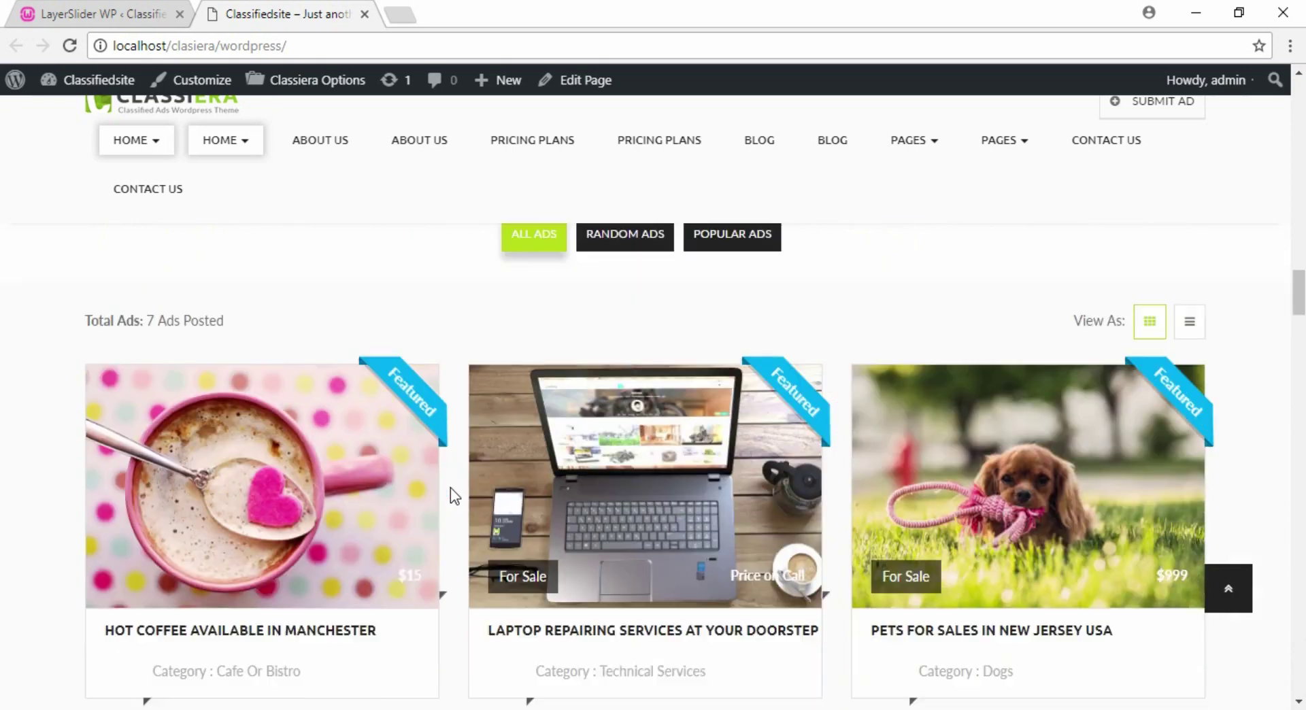
{"action": "scroll", "coordinate": [450, 488], "scroll_direction": "down", "scroll_amount": 10}
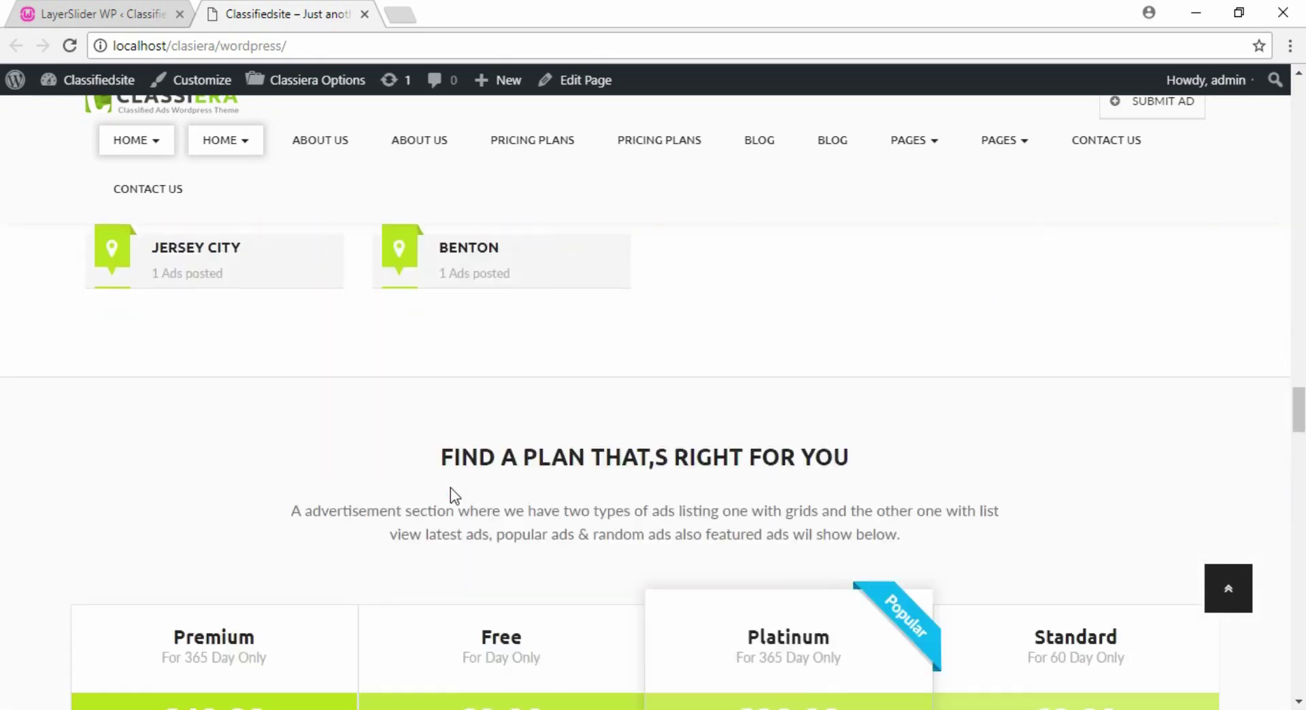